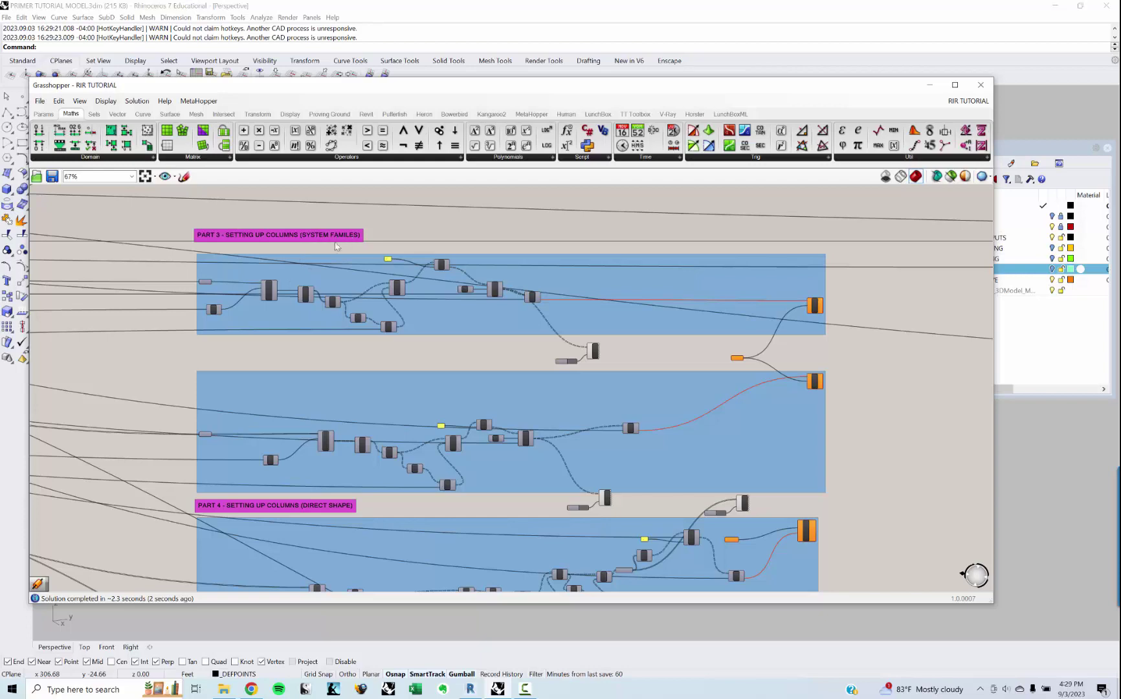
Step: Switch from the RIR TUTORIAL definition to the RIR TUTORIAL_2 definition in Grasshopper
{"action": "right_click_drag", "start_coordinate": [459, 343], "coordinate": [393, 408]}
{"action": "scroll", "coordinate": [443, 343], "scroll_direction": "down", "scroll_amount": 2}
{"action": "scroll", "coordinate": [324, 437], "scroll_direction": "up", "scroll_amount": 2}
{"action": "scroll", "coordinate": [379, 349], "scroll_direction": "up", "scroll_amount": 1}
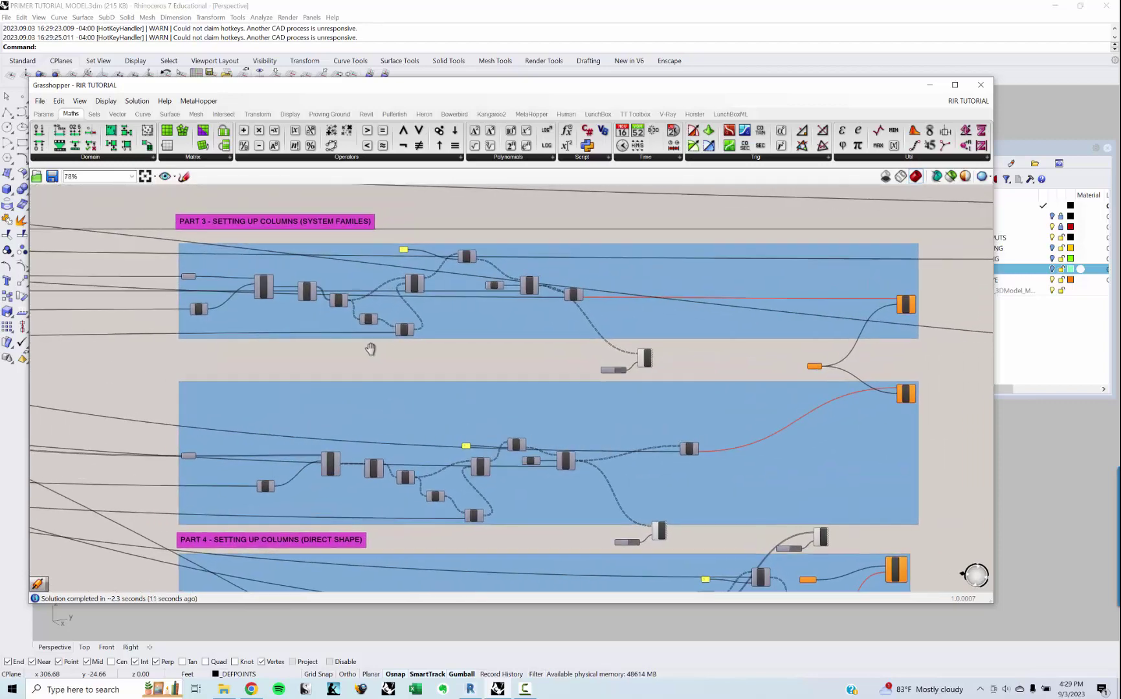
{"action": "left_click", "coordinate": [970, 101]}
{"action": "left_click", "coordinate": [985, 218]}
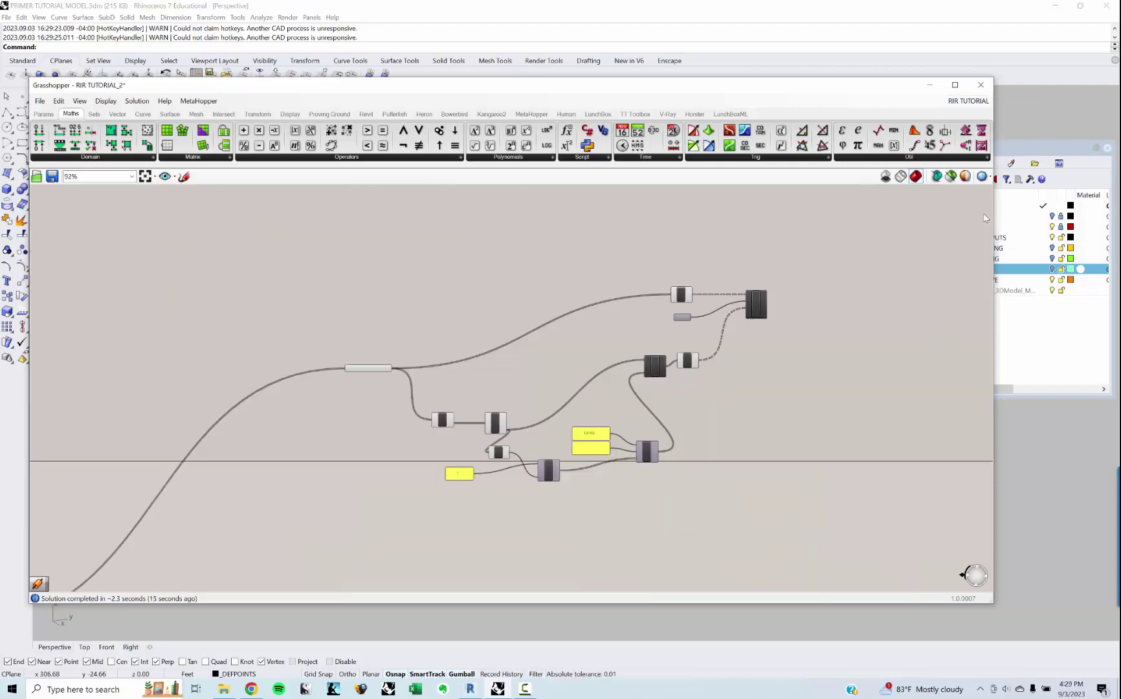
Step: Place a Revit Add Column component on the empty canvas below the level and floor components
{"action": "scroll", "coordinate": [590, 330], "scroll_direction": "down", "scroll_amount": 3}
{"action": "scroll", "coordinate": [561, 443], "scroll_direction": "up", "scroll_amount": 2}
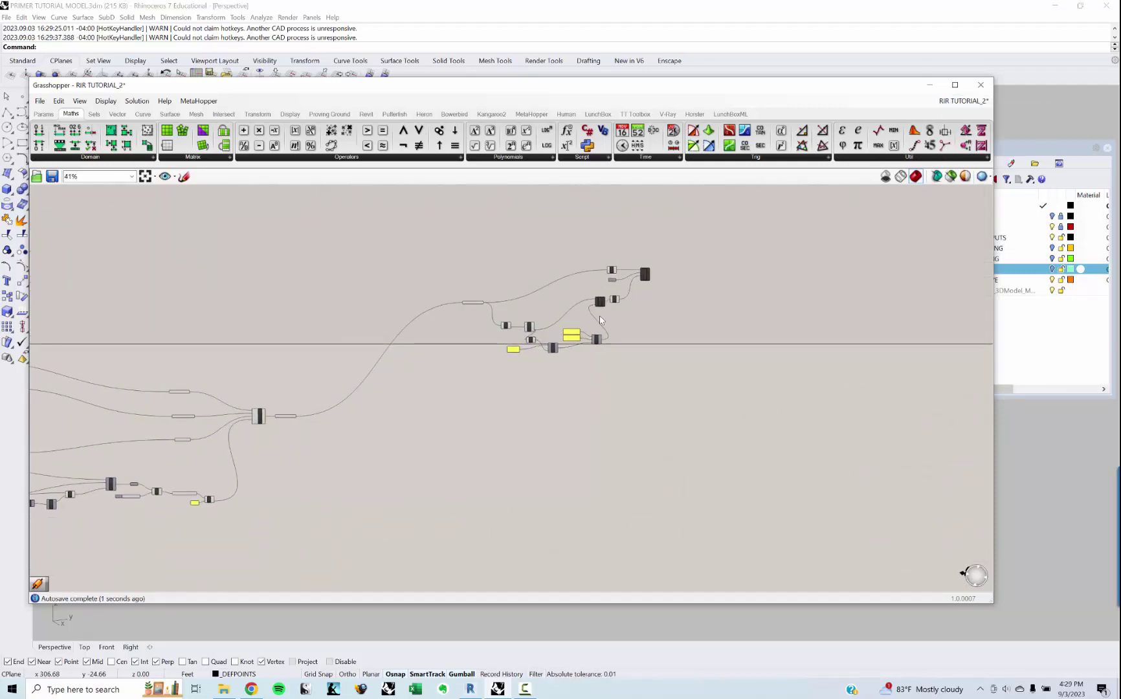
{"action": "double_click", "coordinate": [563, 441]}
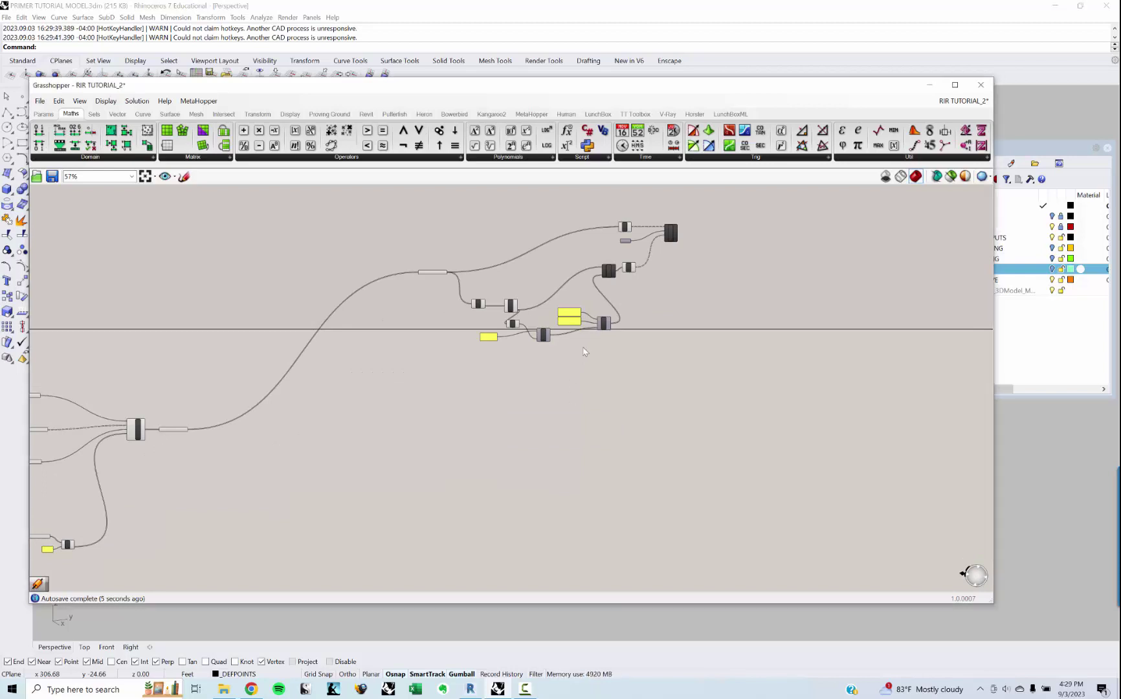
{"action": "left_click", "coordinate": [366, 114]}
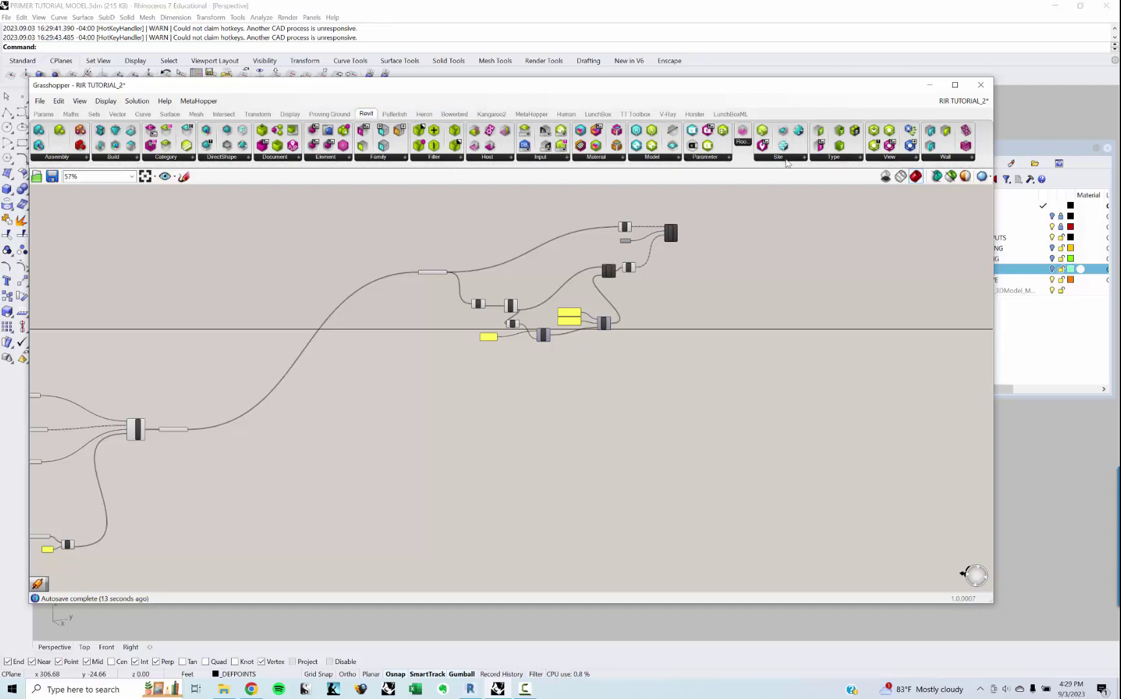
{"action": "left_click", "coordinate": [126, 159]}
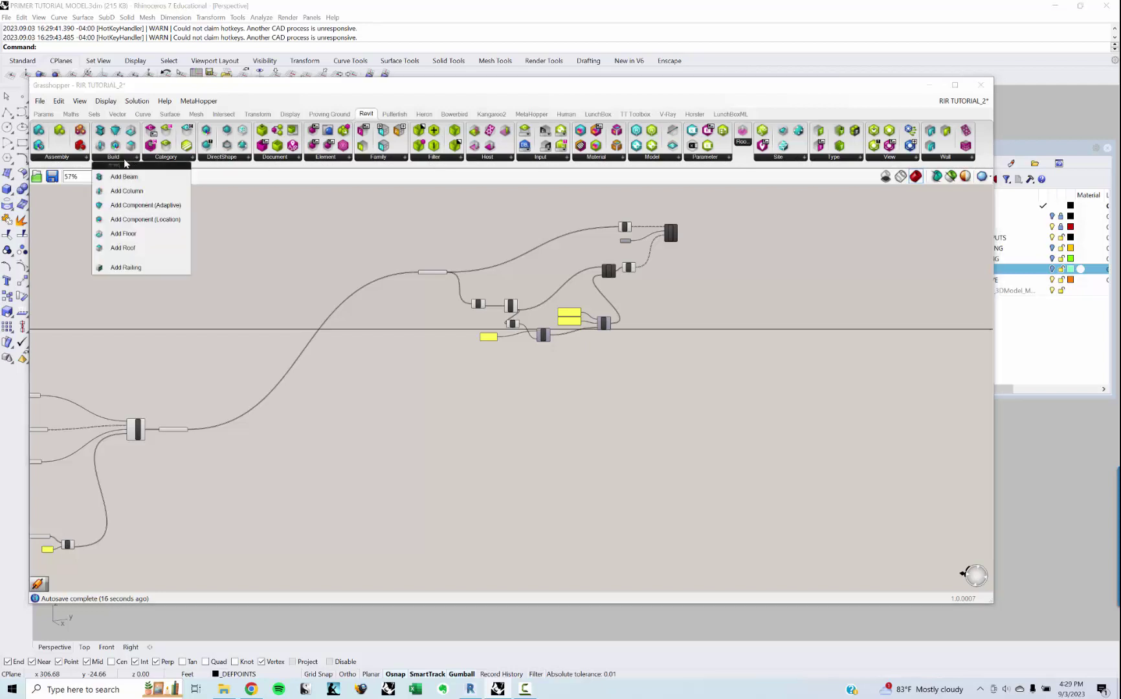
{"action": "left_click", "coordinate": [126, 191]}
{"action": "left_click", "coordinate": [639, 387]}
{"action": "scroll", "coordinate": [638, 392], "scroll_direction": "up", "scroll_amount": 2}
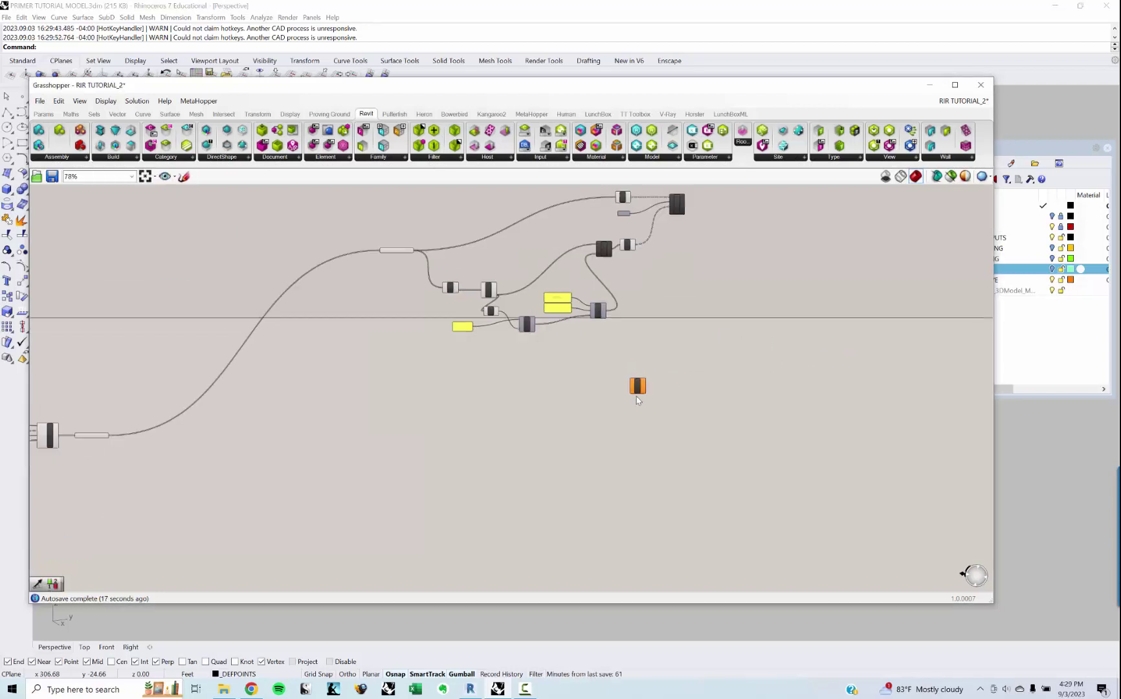
{"action": "scroll", "coordinate": [636, 391], "scroll_direction": "up", "scroll_amount": 5}
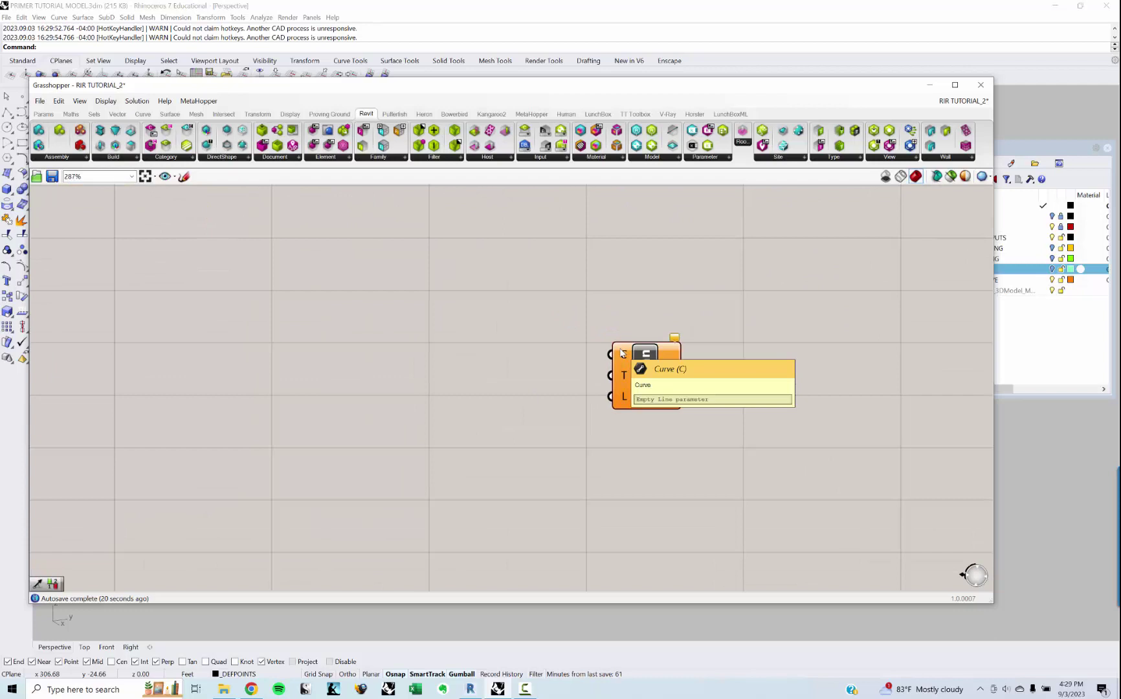
Step: Shrink the Grasshopper window and move it aside to bring the tower's lowest floor slabs into view in the Rhino viewport
{"action": "scroll", "coordinate": [625, 353], "scroll_direction": "down", "scroll_amount": 5}
{"action": "right_click_drag", "start_coordinate": [470, 348], "coordinate": [524, 401]}
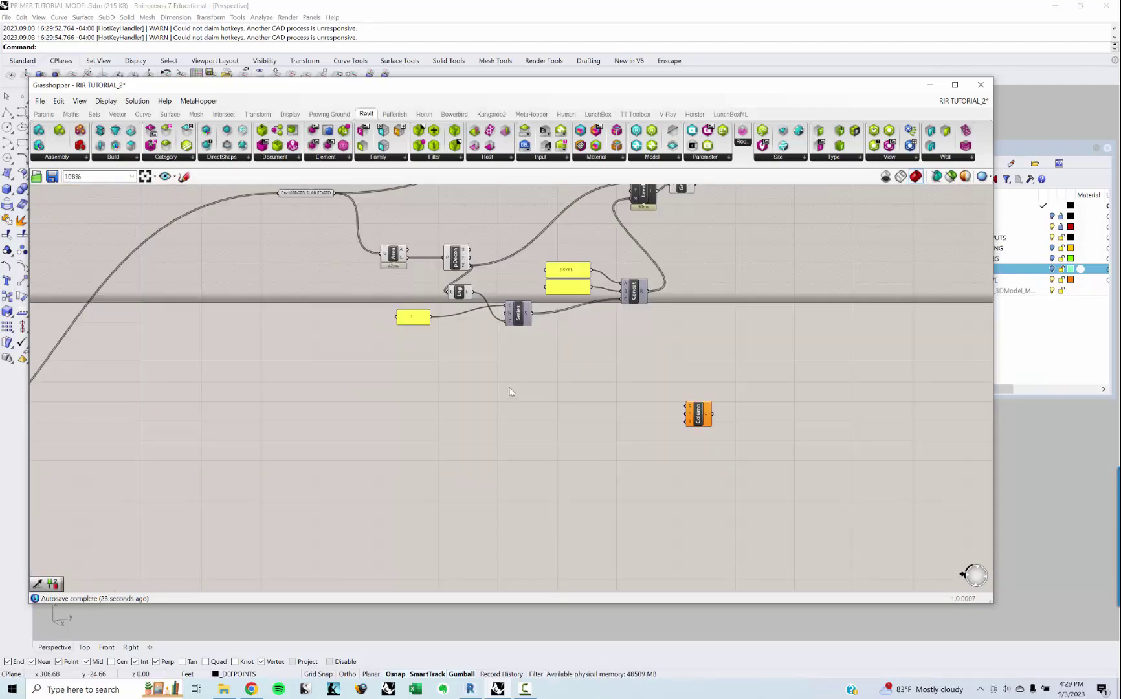
{"action": "right_click_drag", "start_coordinate": [508, 387], "coordinate": [515, 447]}
{"action": "scroll", "coordinate": [526, 415], "scroll_direction": "down", "scroll_amount": 2}
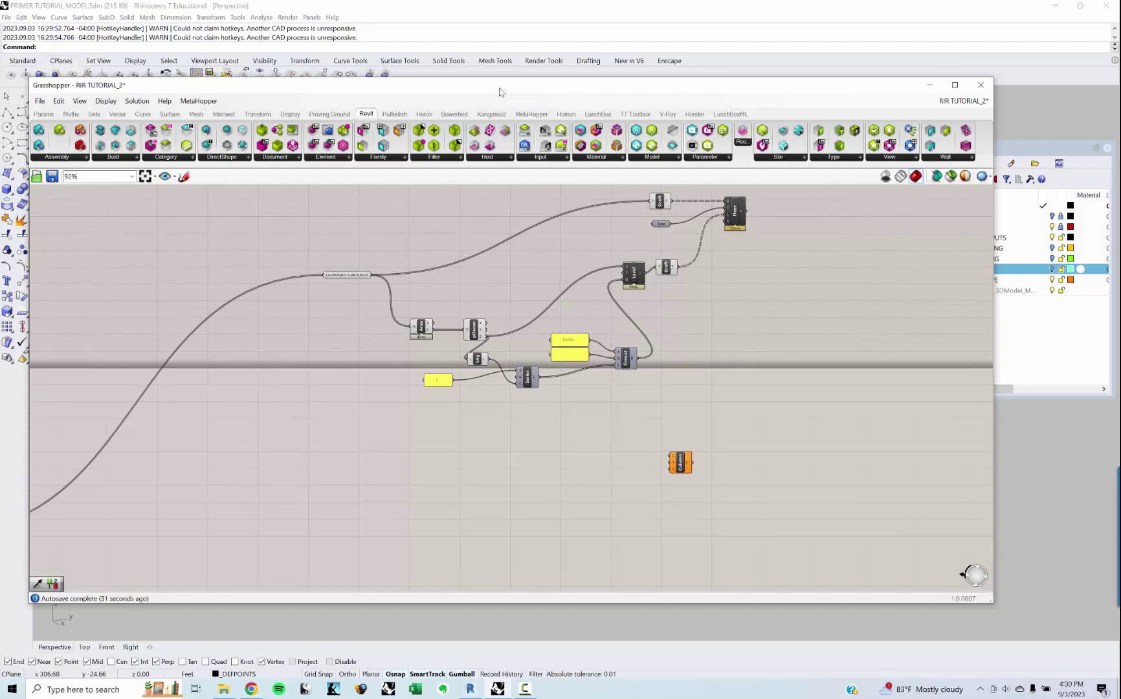
{"action": "left_click_drag", "start_coordinate": [500, 92], "coordinate": [660, 94]}
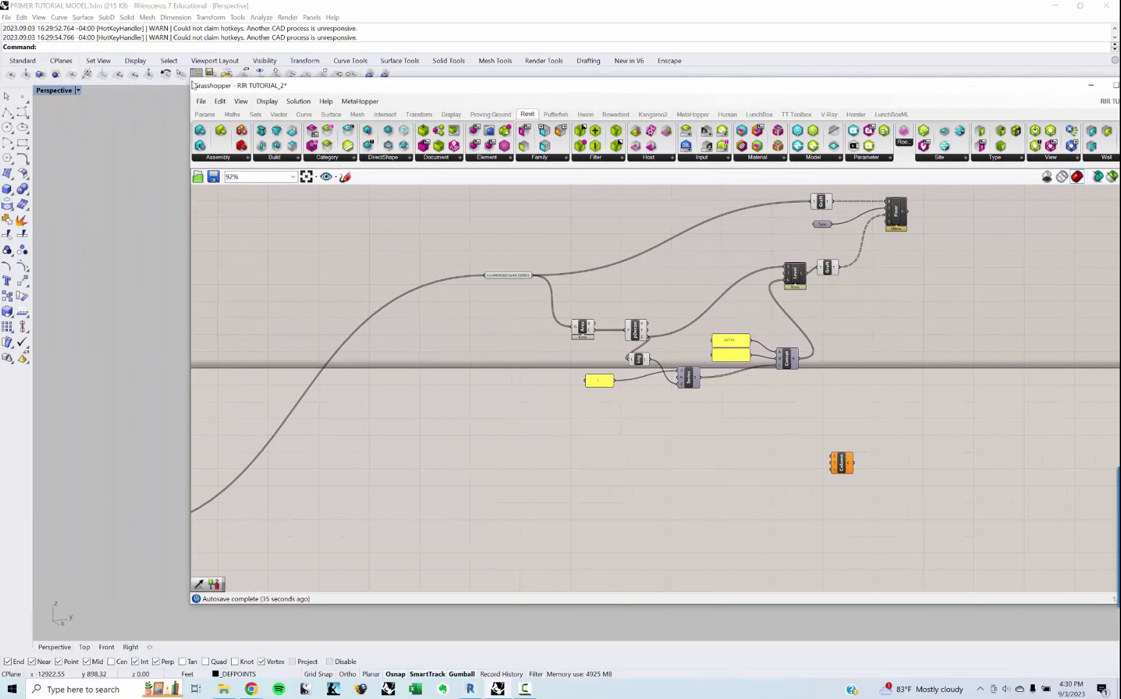
{"action": "left_click_drag", "start_coordinate": [191, 78], "coordinate": [403, 94]}
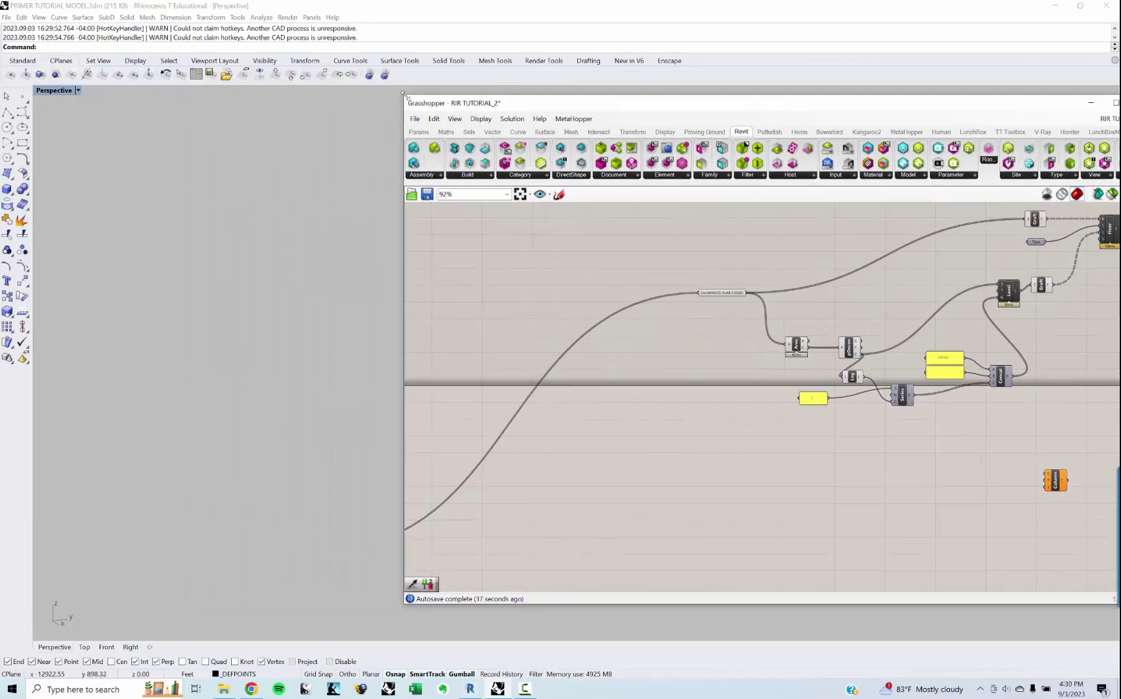
{"action": "left_click_drag", "start_coordinate": [471, 109], "coordinate": [261, 110]}
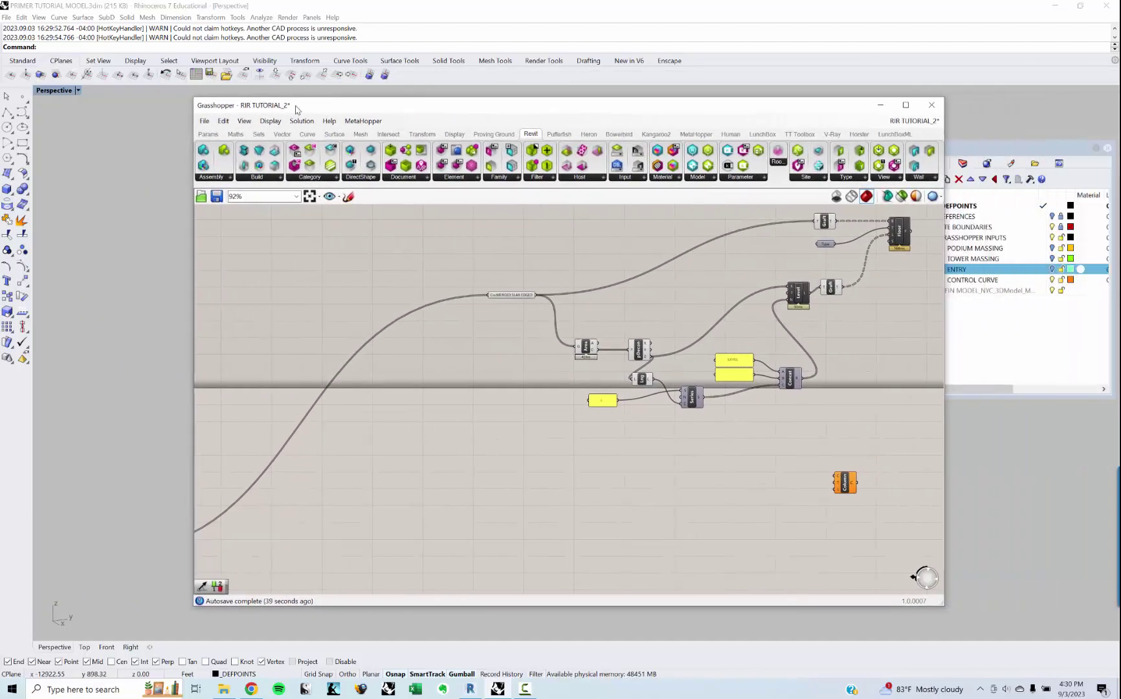
{"action": "left_click", "coordinate": [116, 308]}
{"action": "left_click_drag", "start_coordinate": [70, 293], "coordinate": [181, 343]}
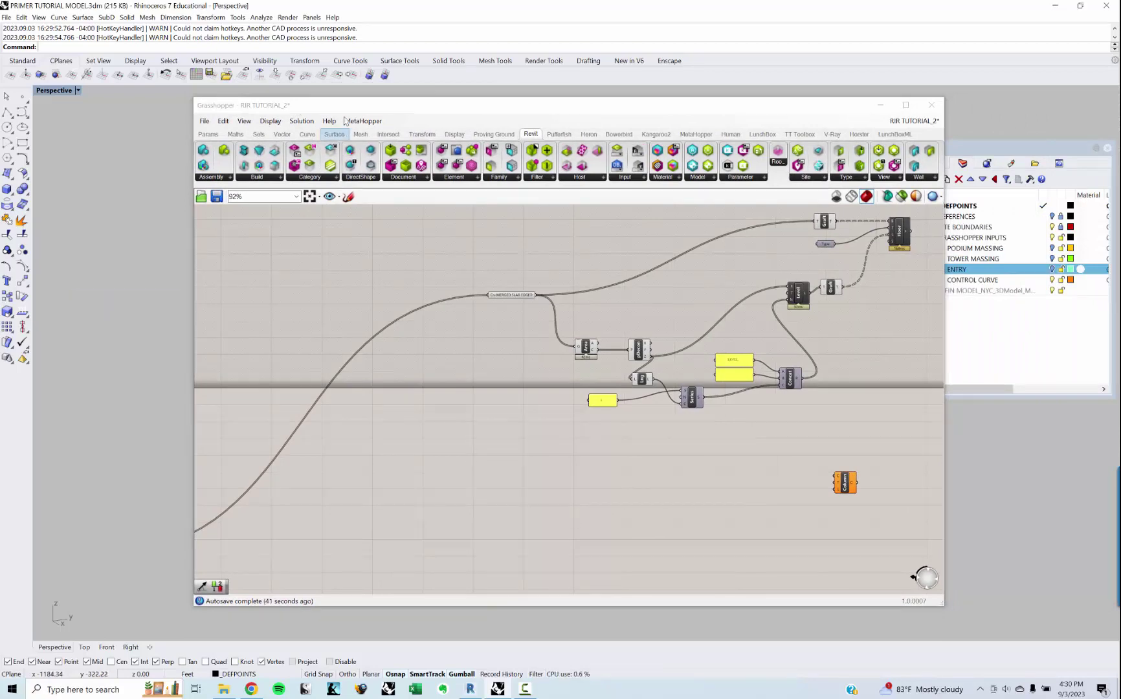
{"action": "left_click_drag", "start_coordinate": [345, 106], "coordinate": [464, 92]}
{"action": "scroll", "coordinate": [243, 367], "scroll_direction": "up", "scroll_amount": 5}
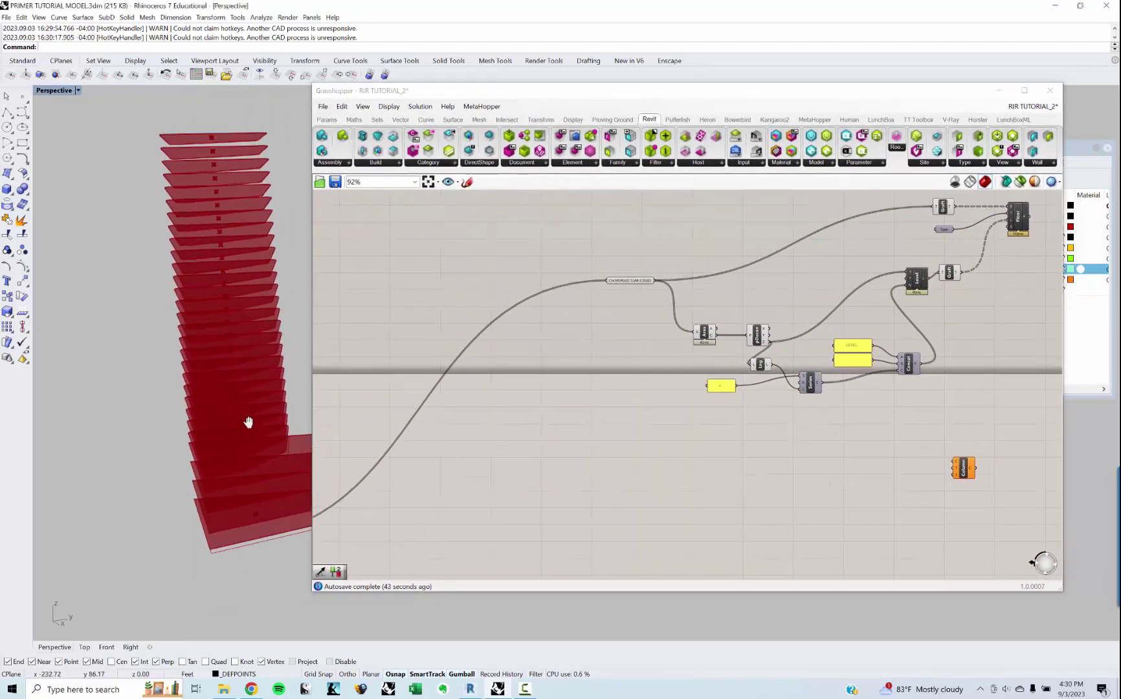
{"action": "right_click_drag", "start_coordinate": [248, 422], "coordinate": [141, 477]}
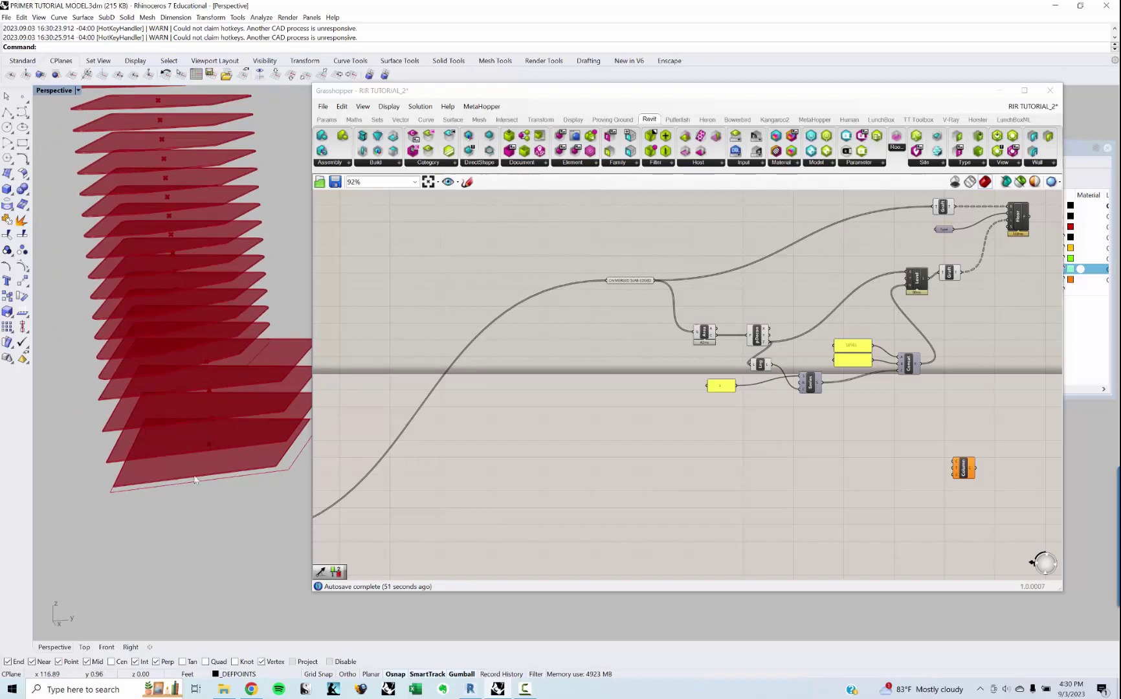
{"action": "right_click_drag", "start_coordinate": [198, 478], "coordinate": [172, 483]}
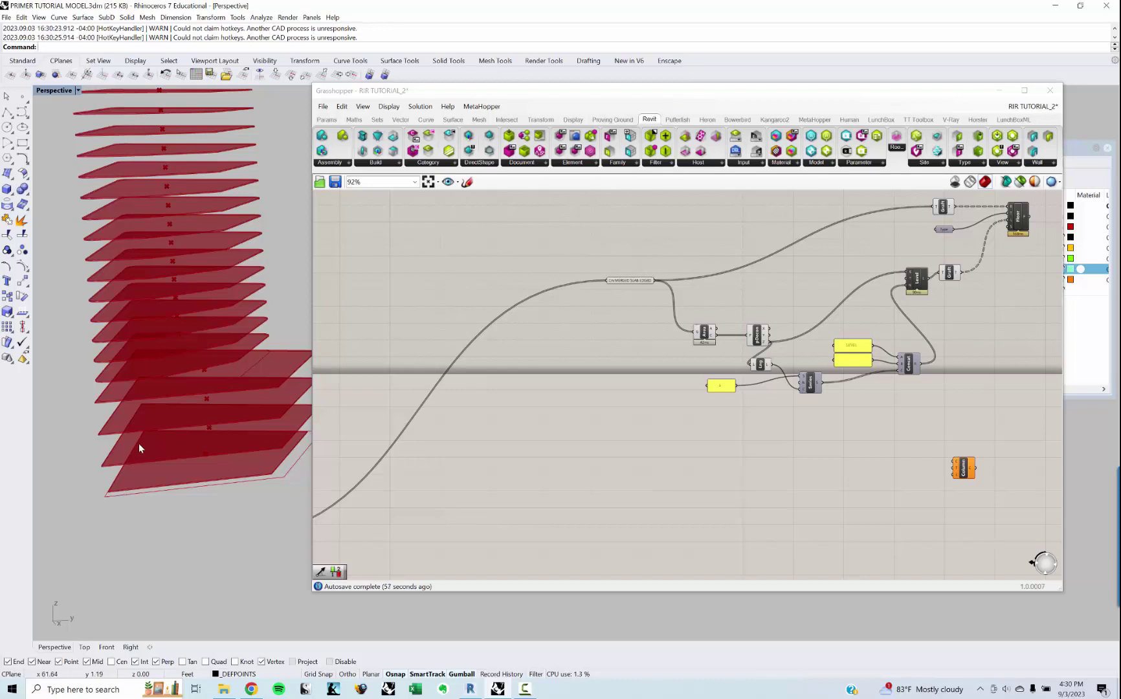
{"action": "right_click_drag", "start_coordinate": [262, 431], "coordinate": [215, 446], "text": "shift"}
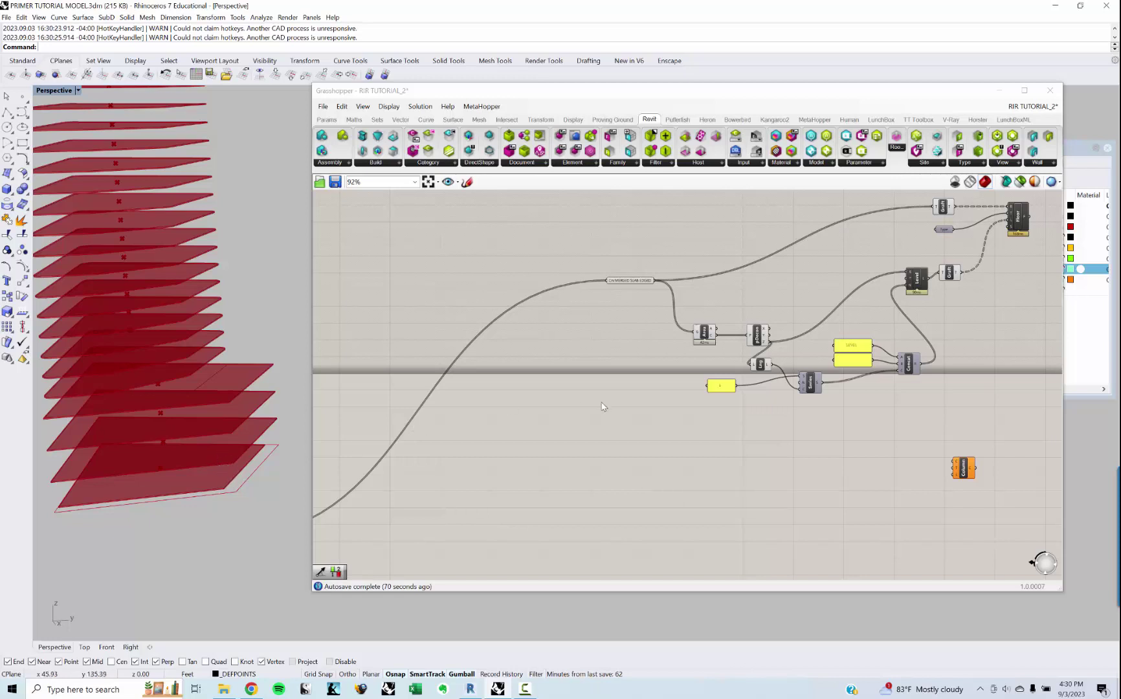
Step: Duplicate the ENTRY FLOOR CURVE parameter that feeds the Merge component, keeping its incoming wire
{"action": "scroll", "coordinate": [651, 391], "scroll_direction": "down", "scroll_amount": 3}
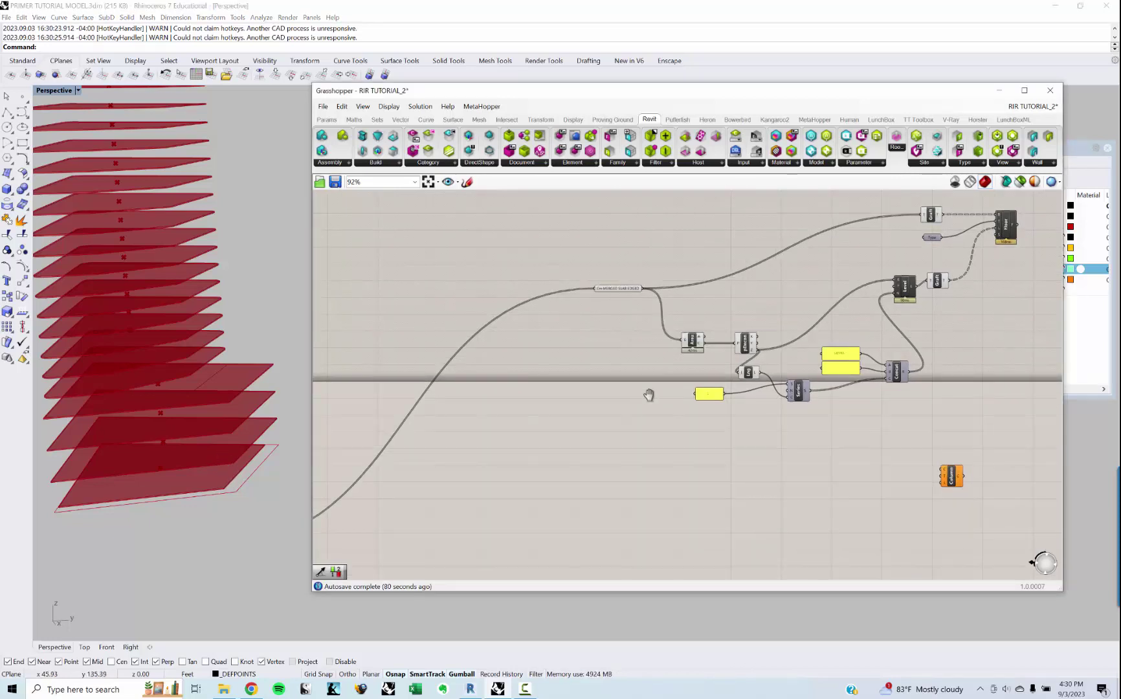
{"action": "scroll", "coordinate": [651, 412], "scroll_direction": "down", "scroll_amount": 3}
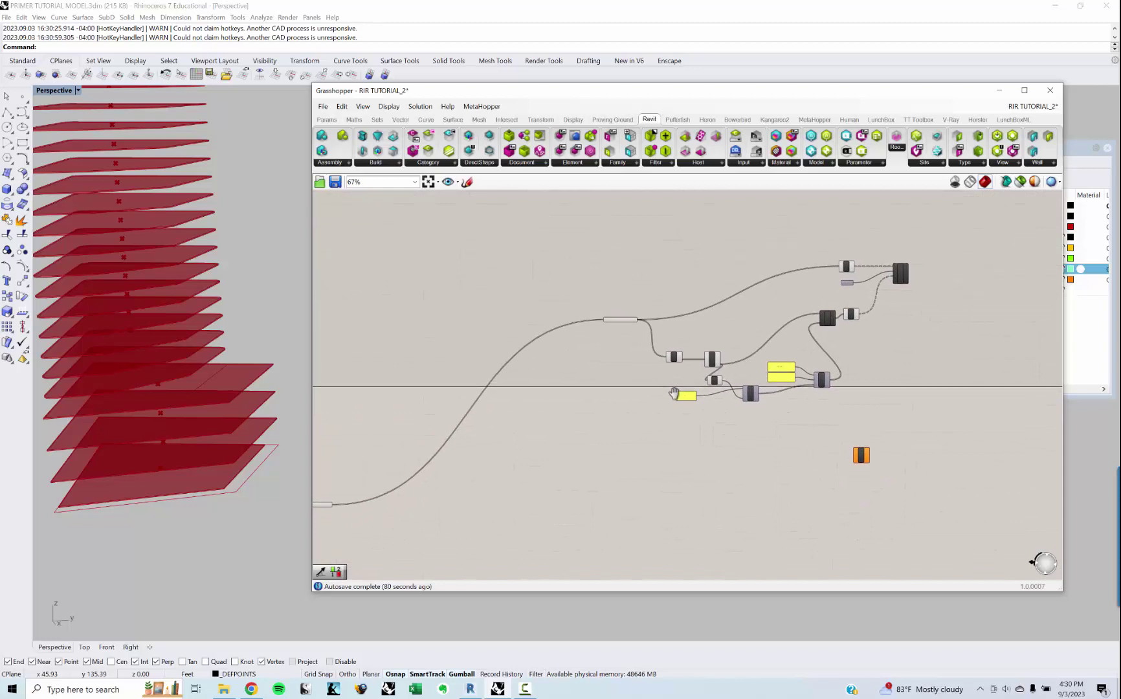
{"action": "right_click_drag", "start_coordinate": [621, 420], "coordinate": [768, 387]}
{"action": "scroll", "coordinate": [761, 389], "scroll_direction": "down", "scroll_amount": 3}
{"action": "right_click_drag", "start_coordinate": [571, 443], "coordinate": [602, 402]}
{"action": "scroll", "coordinate": [558, 374], "scroll_direction": "up", "scroll_amount": 5}
{"action": "left_click", "coordinate": [573, 348]}
{"action": "scroll", "coordinate": [571, 353], "scroll_direction": "up", "scroll_amount": 5}
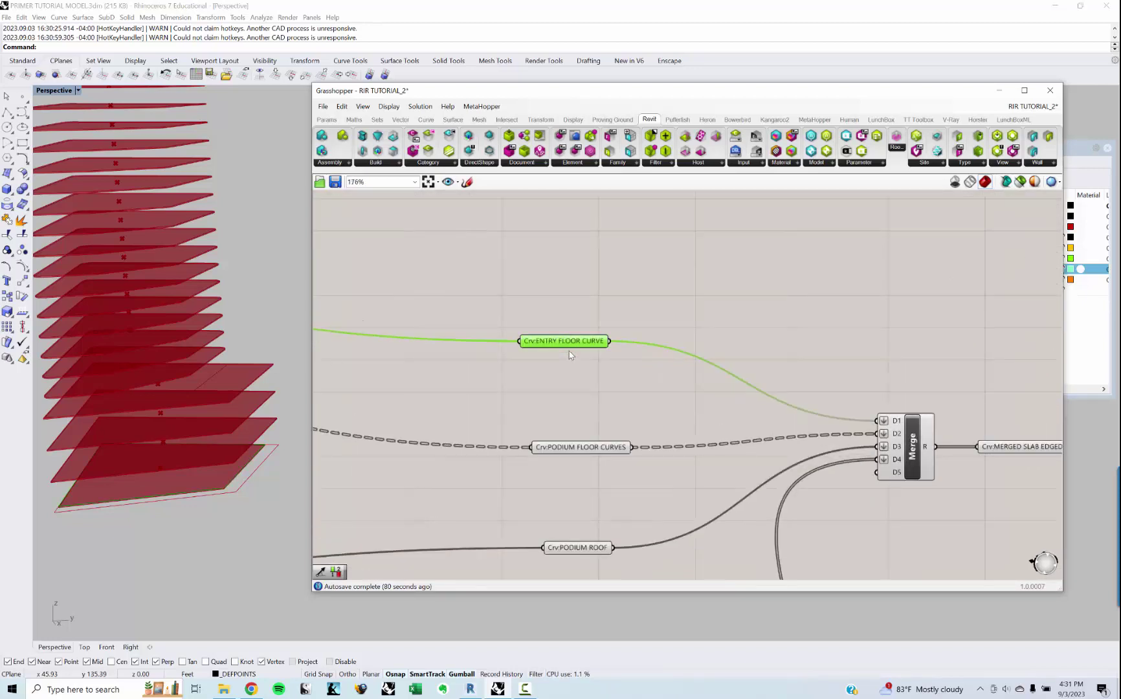
{"action": "right_click_drag", "start_coordinate": [601, 416], "coordinate": [586, 407]}
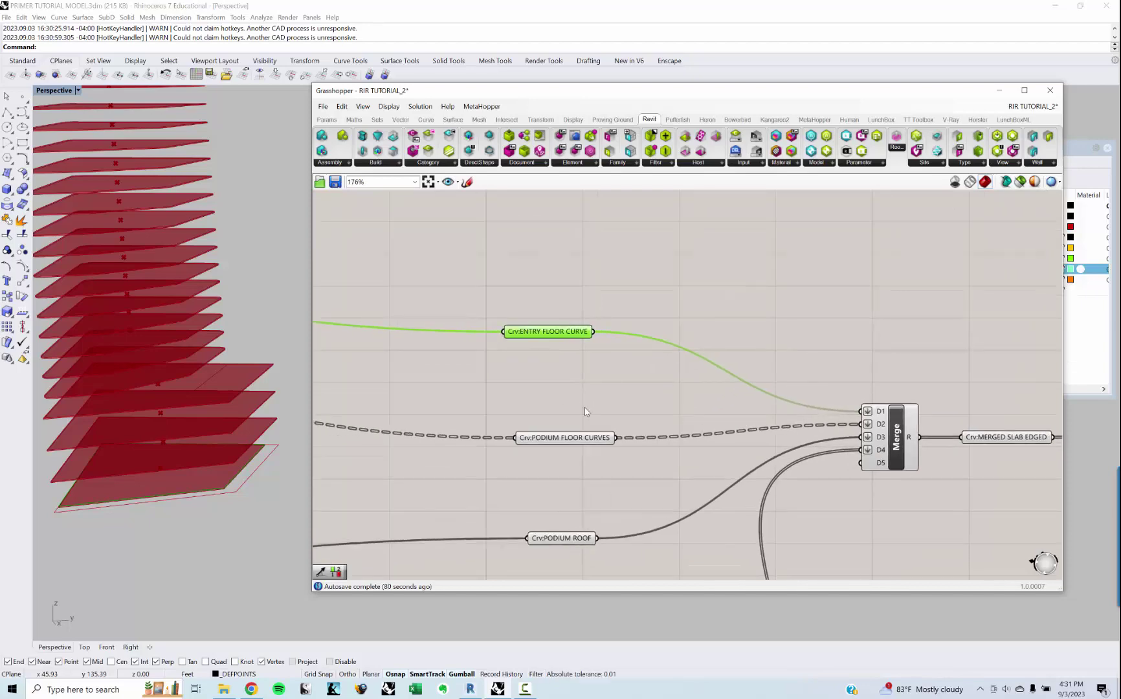
{"action": "key", "text": "ctrl+c"}
{"action": "key", "text": "ctrl+v"}
{"action": "left_click_drag", "start_coordinate": [570, 340], "coordinate": [713, 303]}
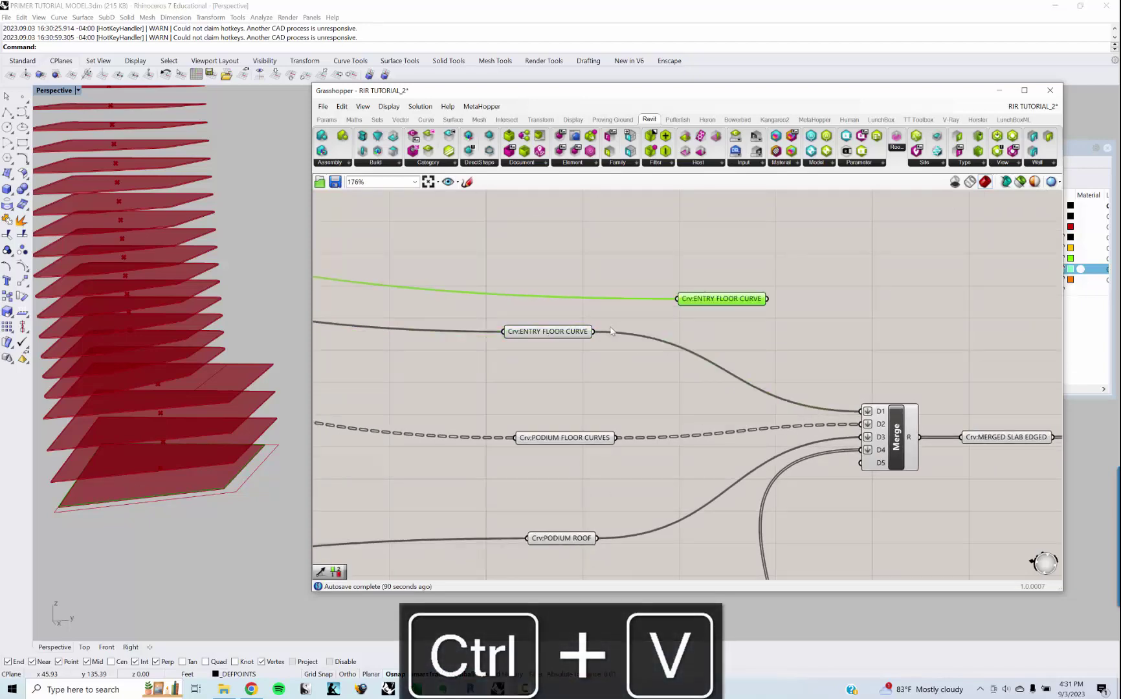
Step: Move the copied ENTRY FLOOR CURVE parameter to an empty area of the canvas, clear of the Merge component
{"action": "left_click_drag", "start_coordinate": [596, 331], "coordinate": [679, 303]}
{"action": "scroll", "coordinate": [679, 304], "scroll_direction": "down", "scroll_amount": 6}
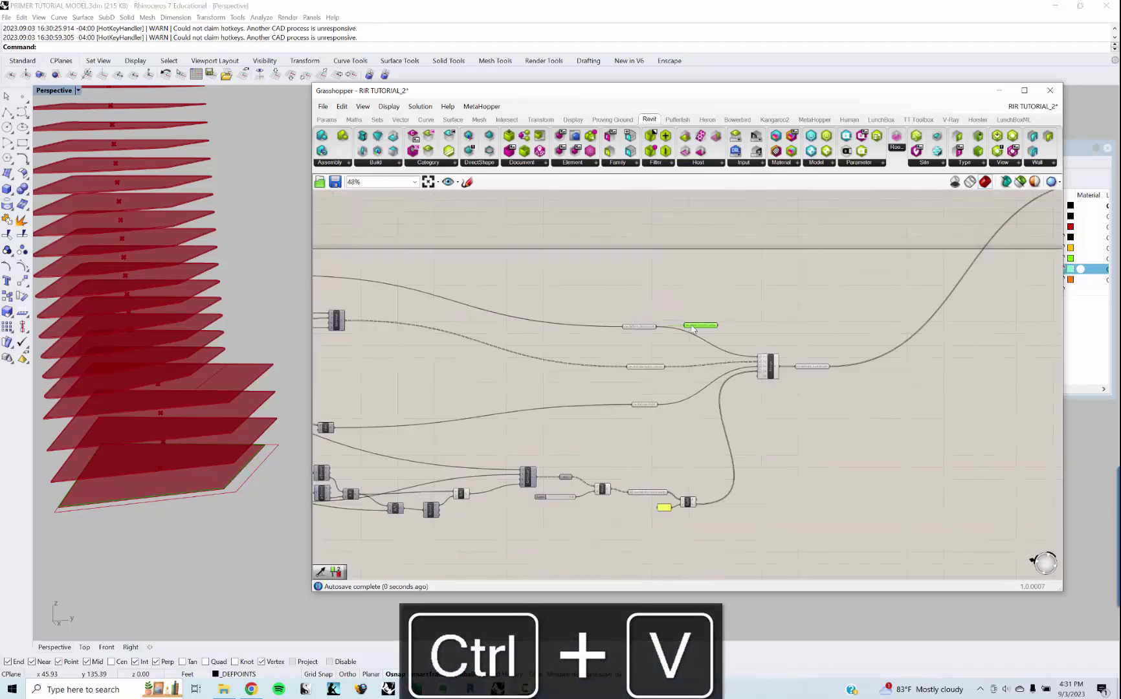
{"action": "scroll", "coordinate": [777, 407], "scroll_direction": "up", "scroll_amount": 3}
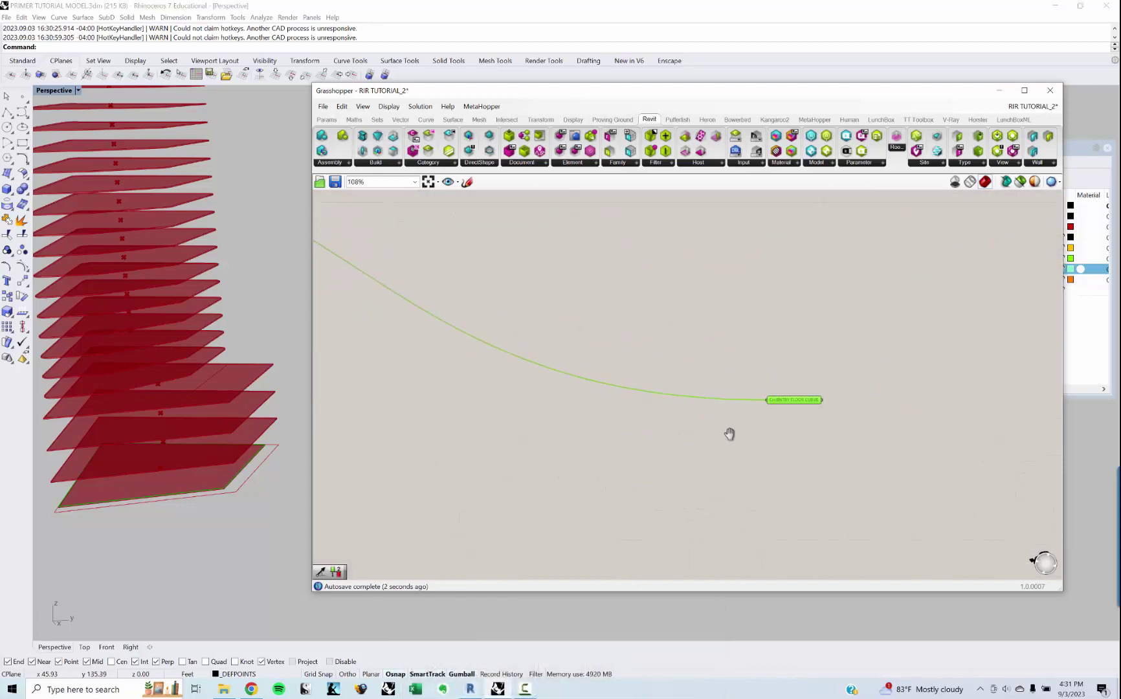
{"action": "left_click_drag", "start_coordinate": [668, 441], "coordinate": [661, 448]}
{"action": "left_click", "coordinate": [709, 440]}
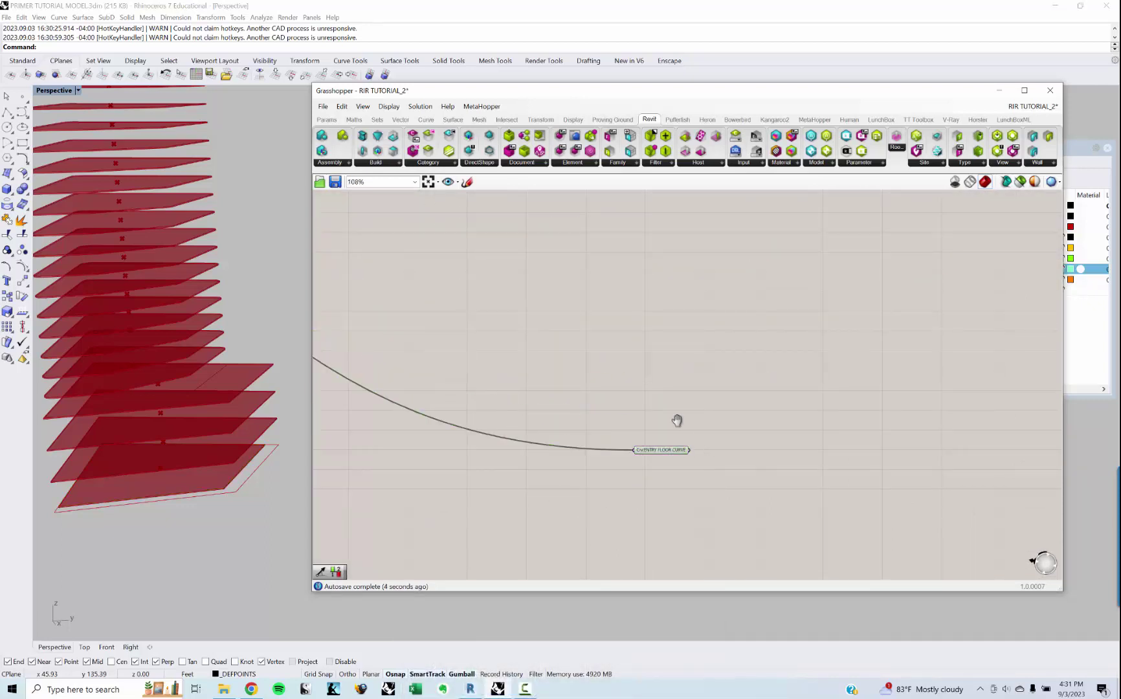
{"action": "right_click_drag", "start_coordinate": [677, 421], "coordinate": [648, 397]}
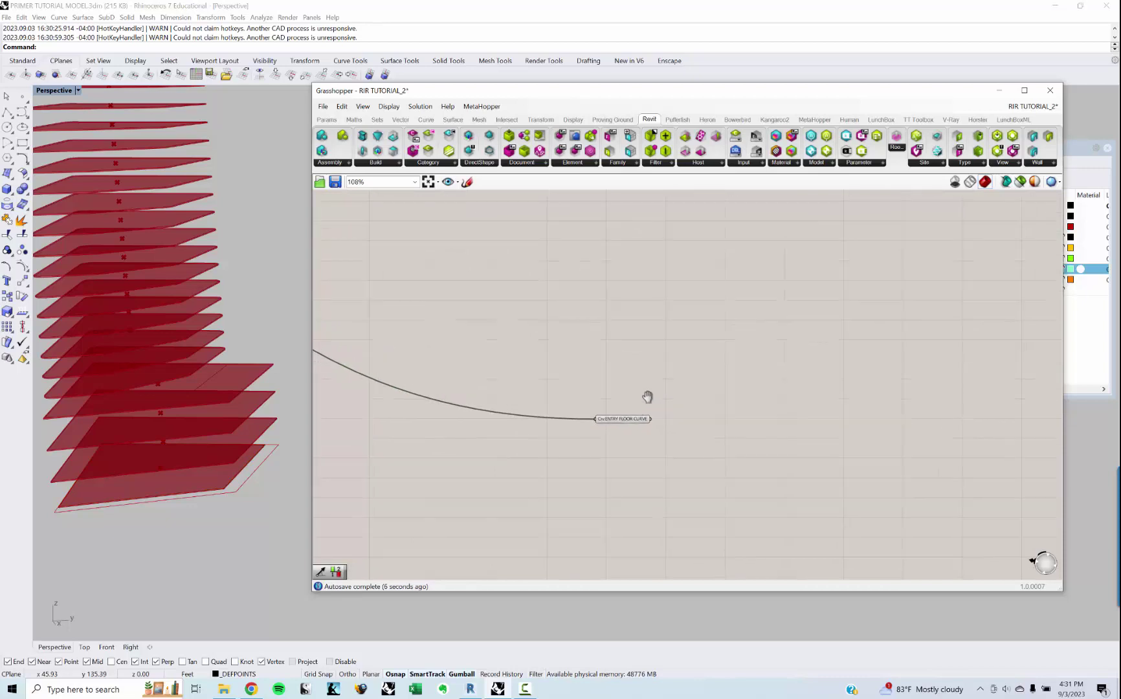
Step: Try adding the Pufferfish Offset Curve component beside the copied ENTRY FLOOR CURVE parameter, and delete it
{"action": "left_click", "coordinate": [624, 417]}
{"action": "scroll", "coordinate": [634, 419], "scroll_direction": "up", "scroll_amount": 3}
{"action": "left_click", "coordinate": [740, 395]}
{"action": "double_click", "coordinate": [742, 399]}
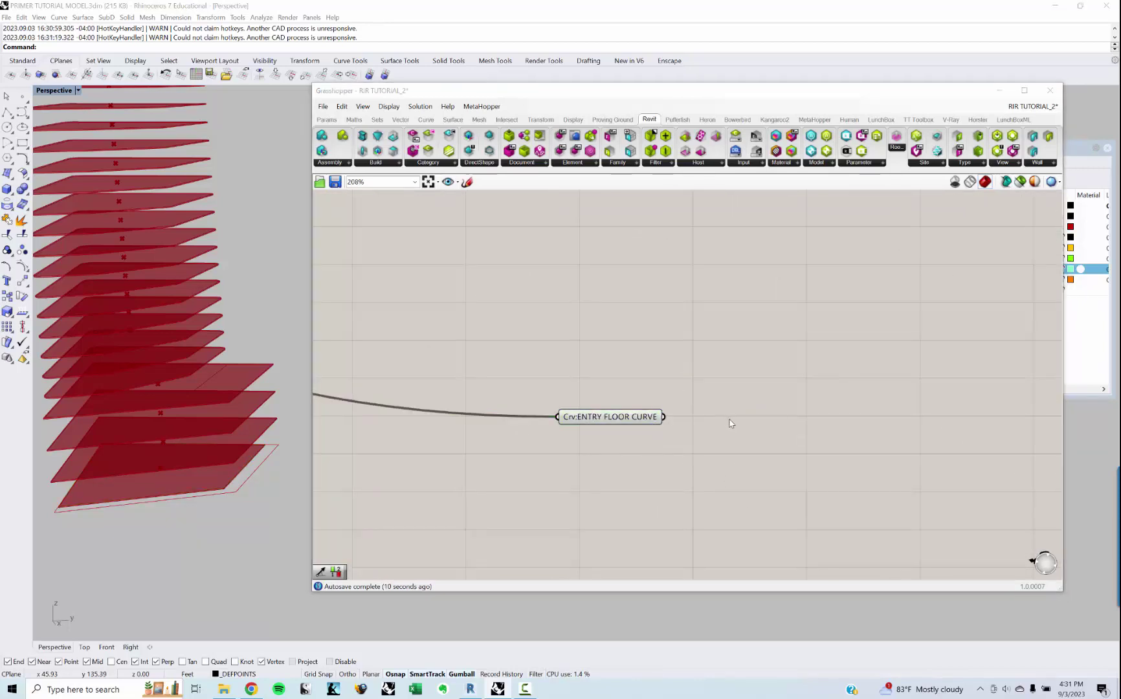
{"action": "double_click", "coordinate": [731, 421]}
{"action": "type", "text": "oFF"}
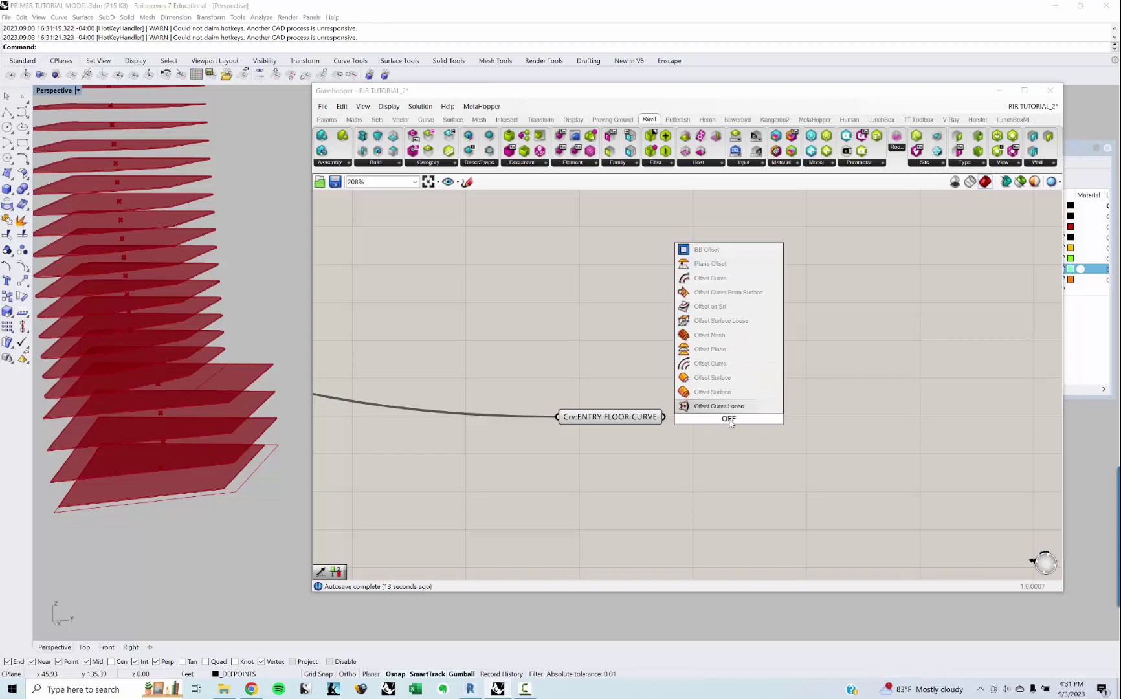
{"action": "key", "text": "Up"}
{"action": "key", "text": "Up"}
{"action": "key", "text": "Return"}
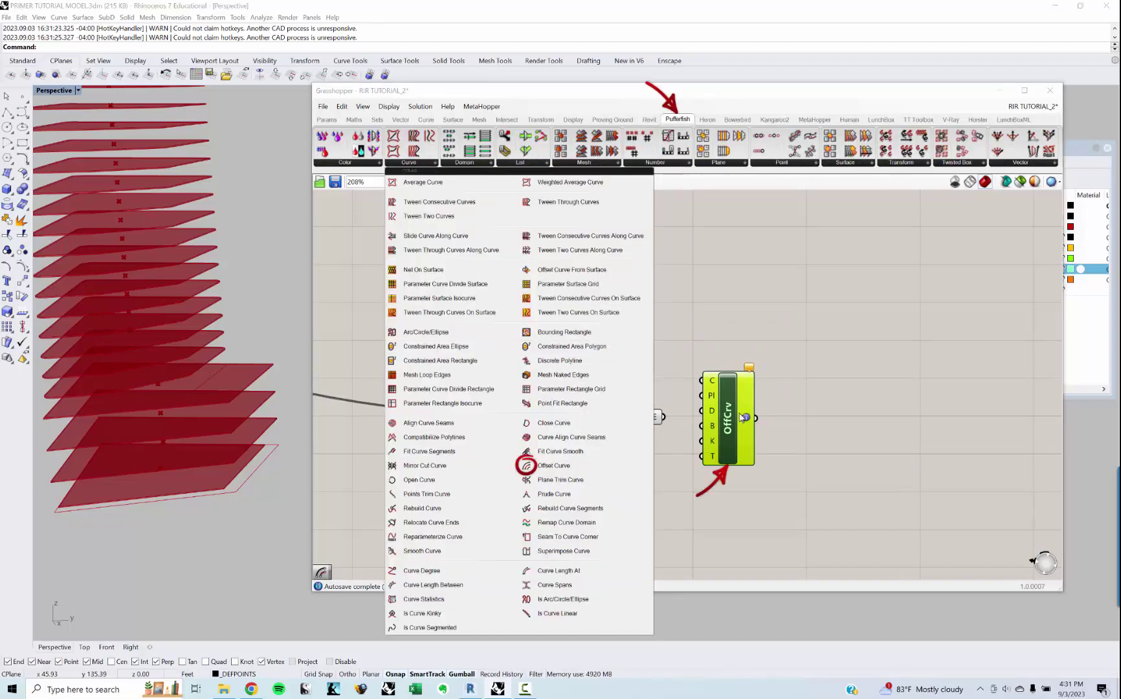
{"action": "key", "text": "Delete"}
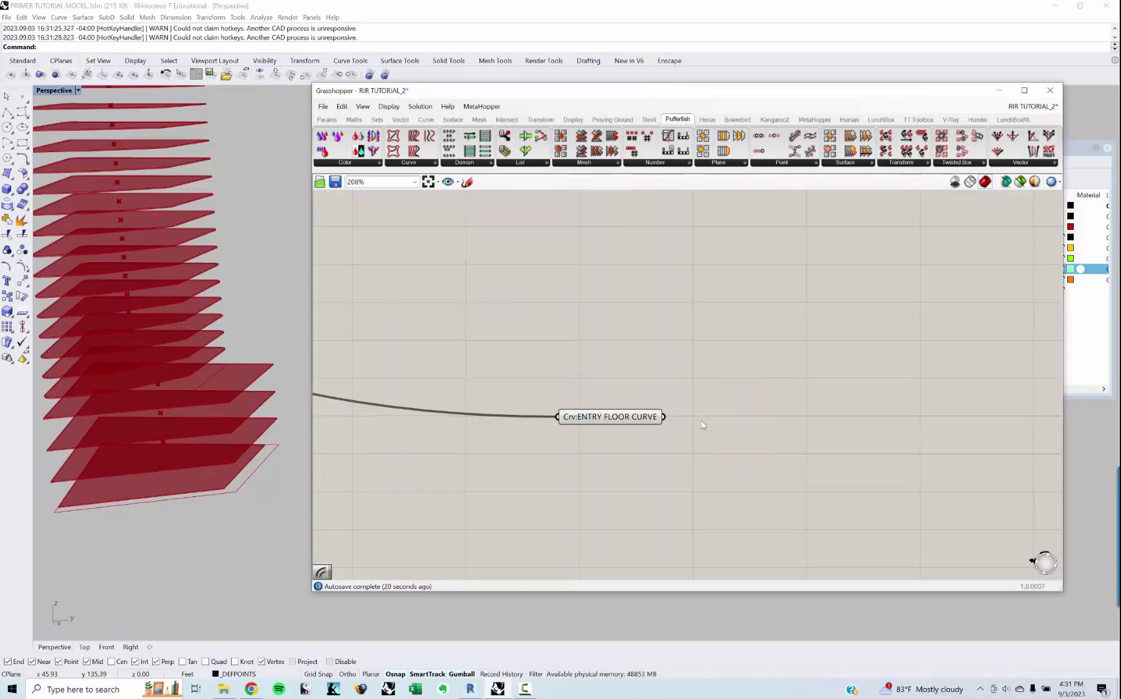
{"action": "double_click", "coordinate": [704, 425]}
{"action": "type", "text": "c"}
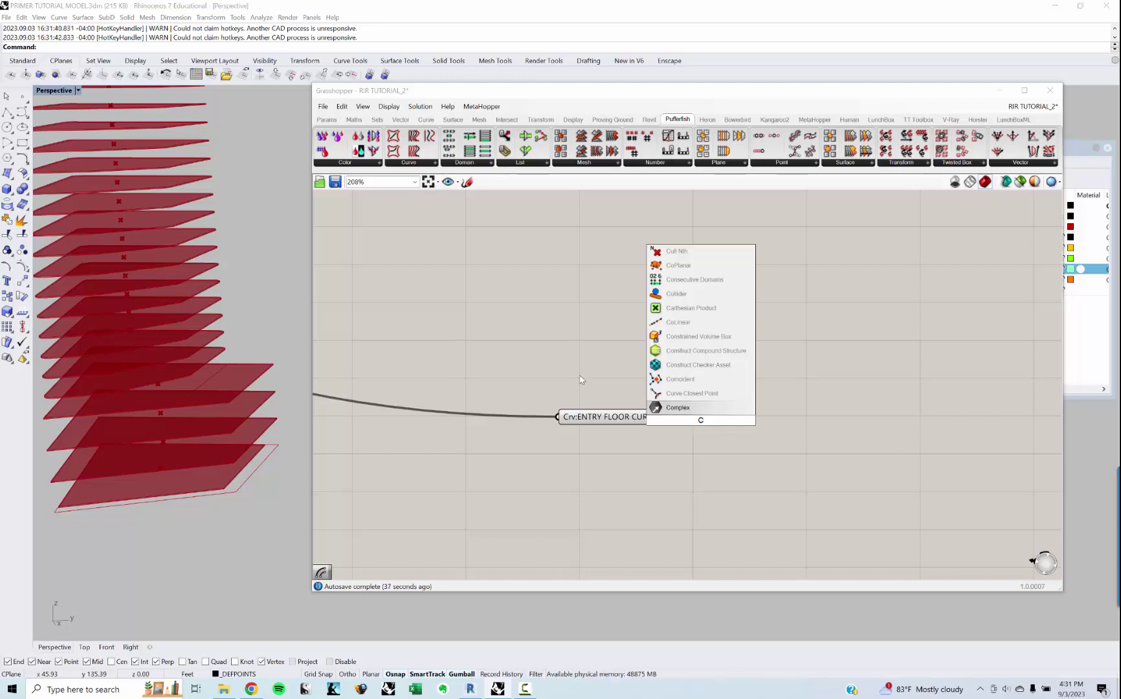
{"action": "right_click_drag", "start_coordinate": [578, 362], "coordinate": [549, 358]}
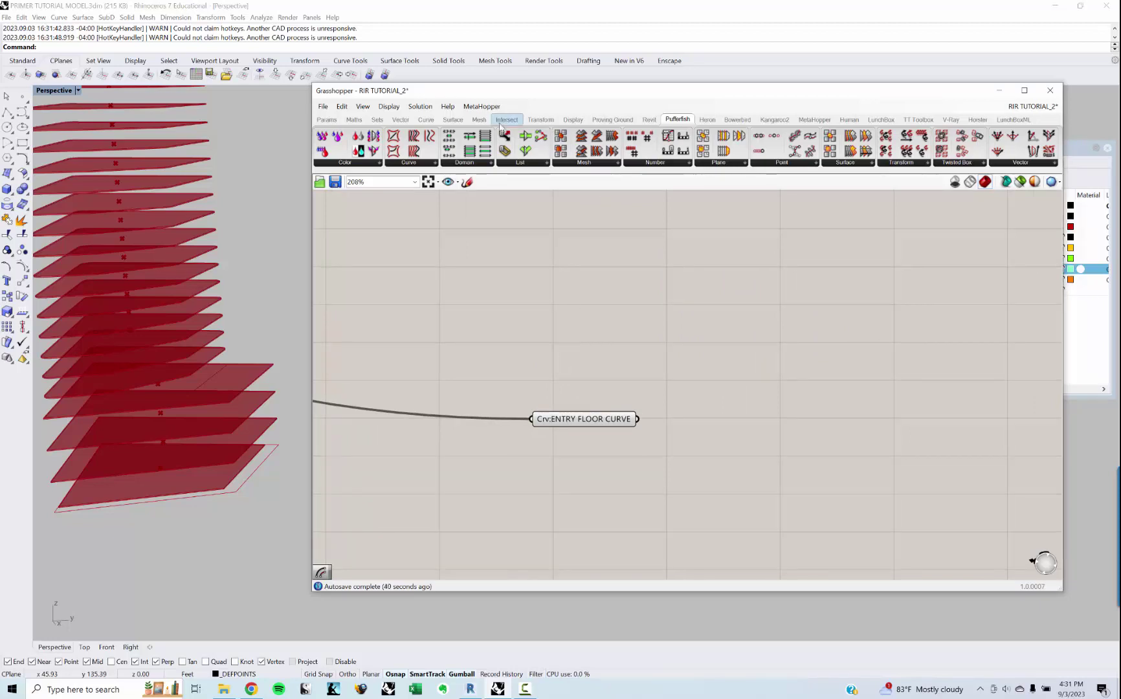
{"action": "mouse_move", "coordinate": [884, 123]}
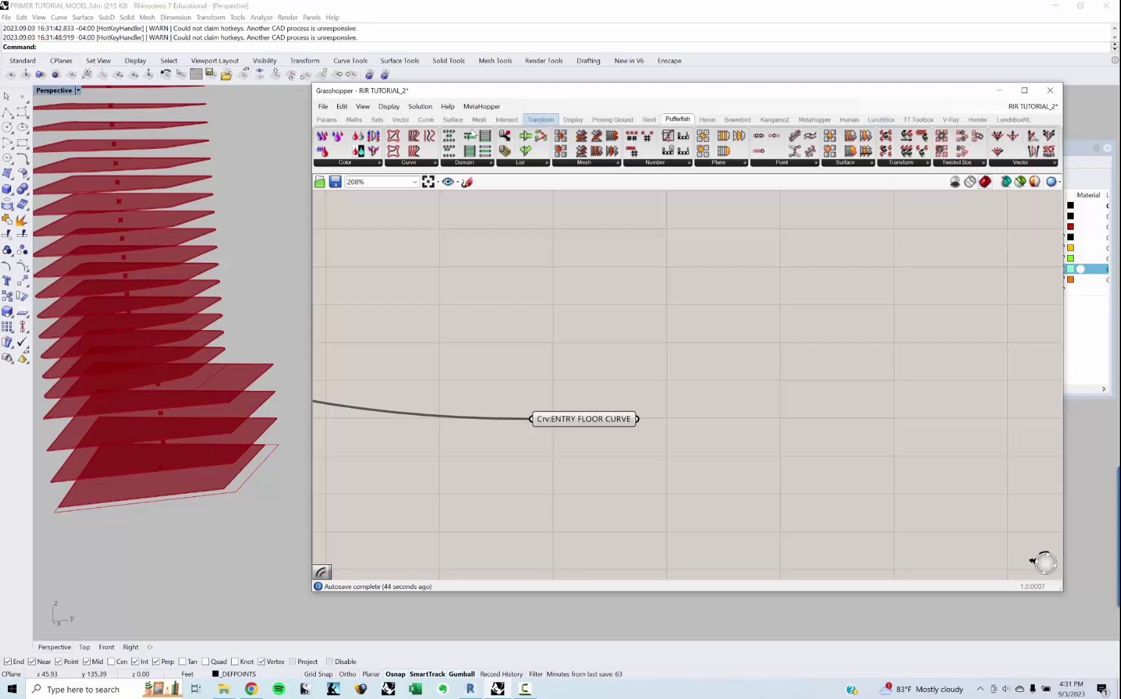
{"action": "mouse_move", "coordinate": [350, 123]}
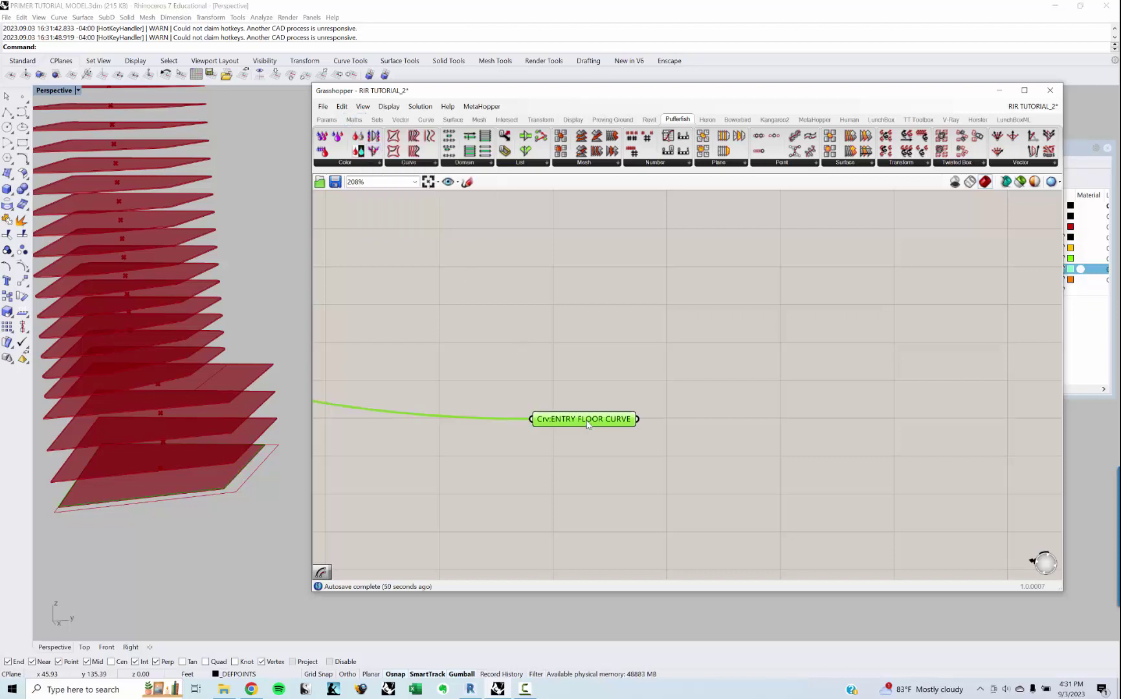
{"action": "double_click", "coordinate": [608, 376]}
{"action": "type", "text": "offset"}
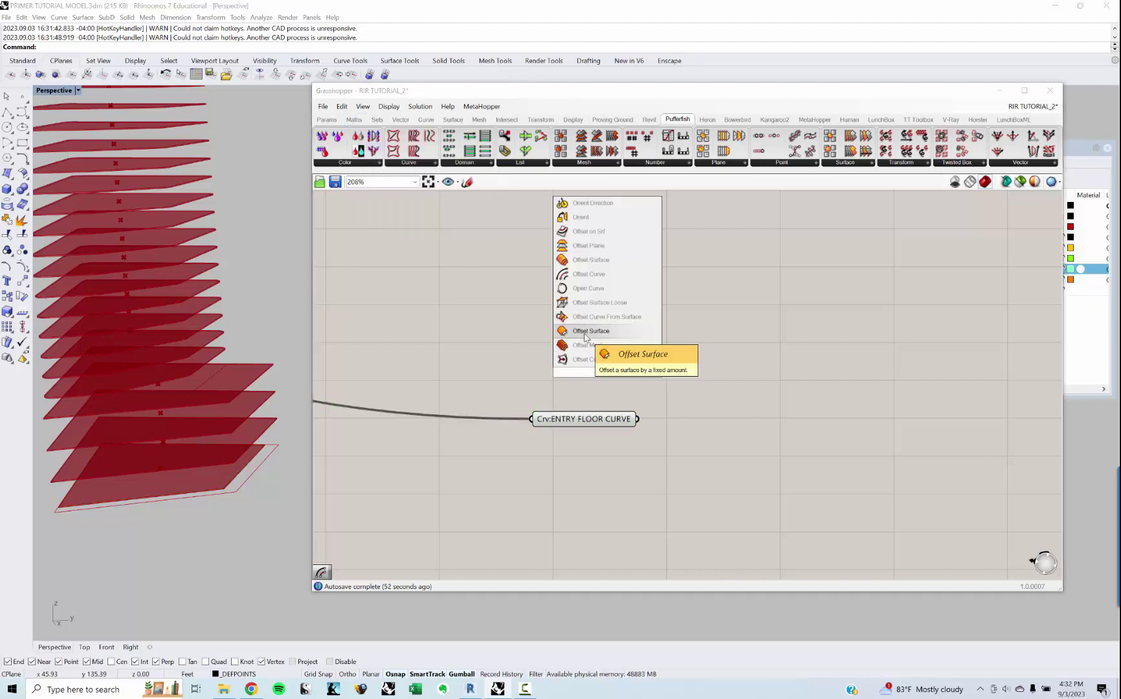
{"action": "key", "text": "Up"}
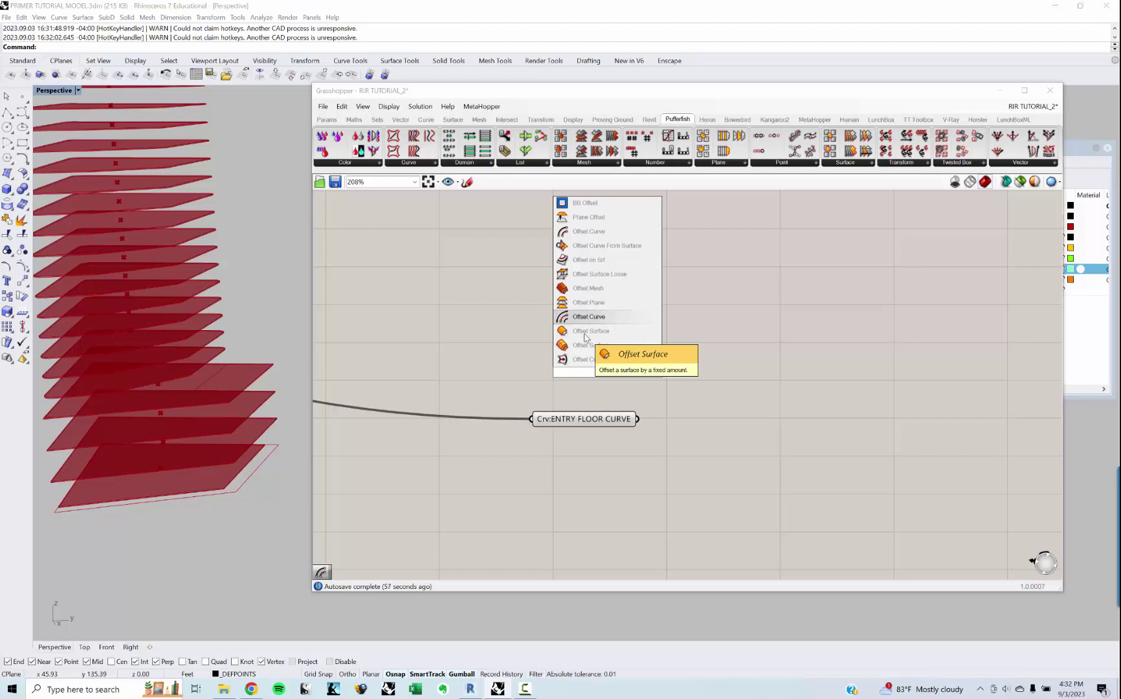
{"action": "key", "text": "Return"}
{"action": "left_click_drag", "start_coordinate": [588, 337], "coordinate": [675, 347]}
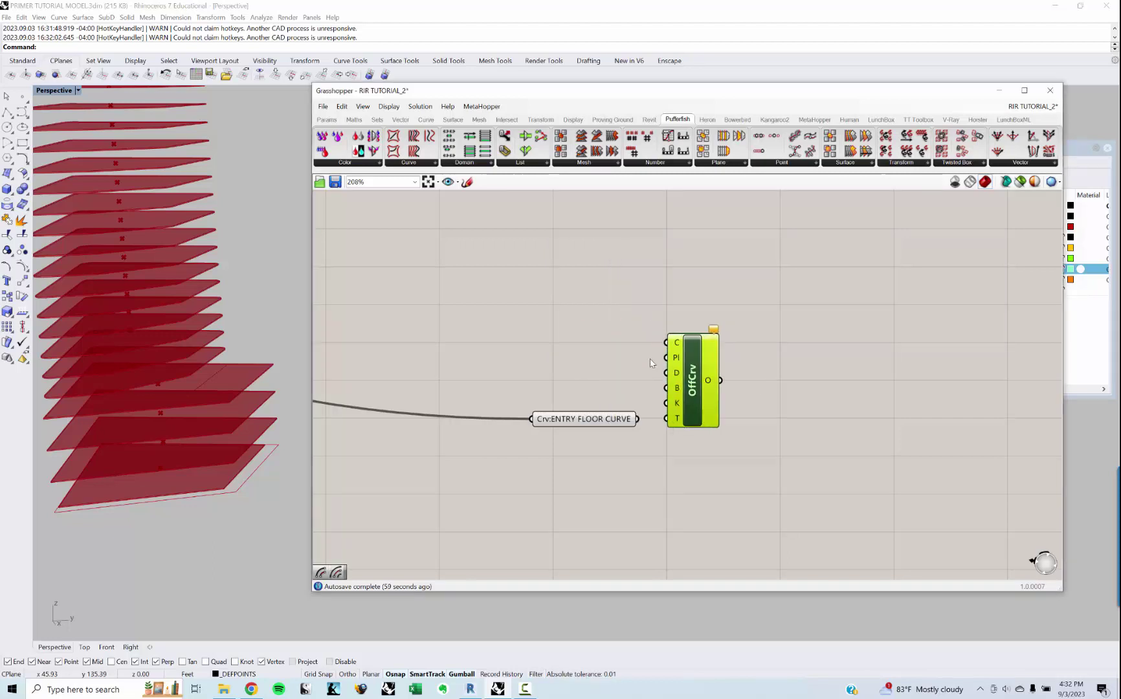
{"action": "key", "text": "Delete"}
Step: Add the standard Offset Curve component and connect the copied ENTRY FLOOR CURVE parameter to its curve input
{"action": "double_click", "coordinate": [728, 368]}
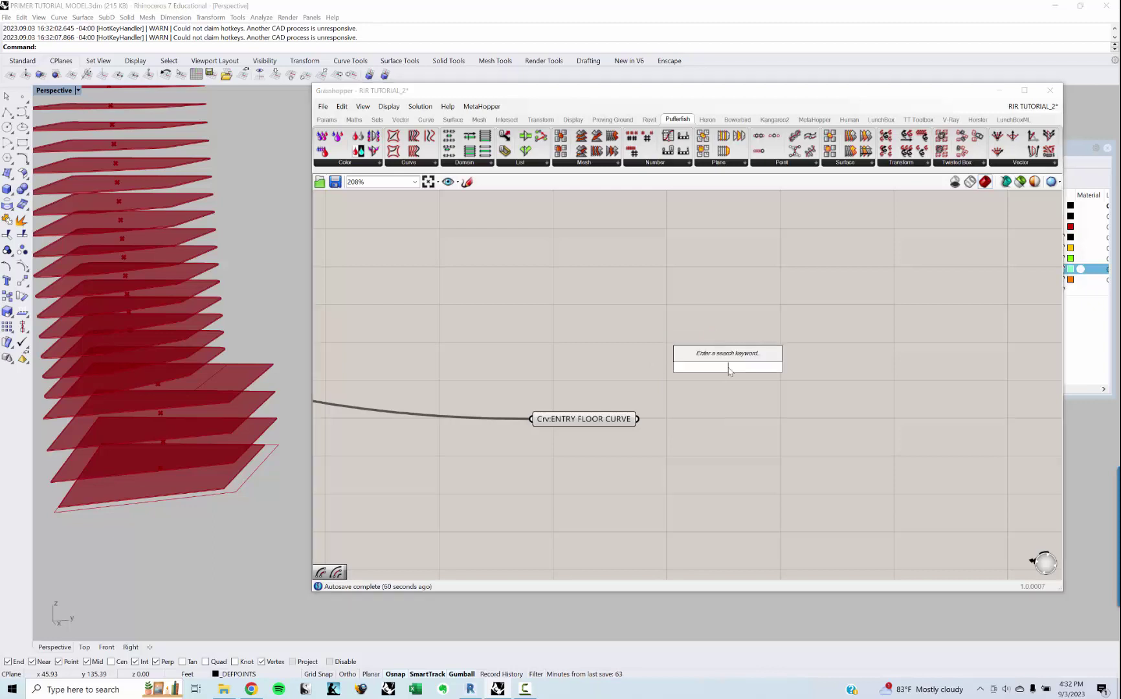
{"action": "type", "text": "OFFCER"}
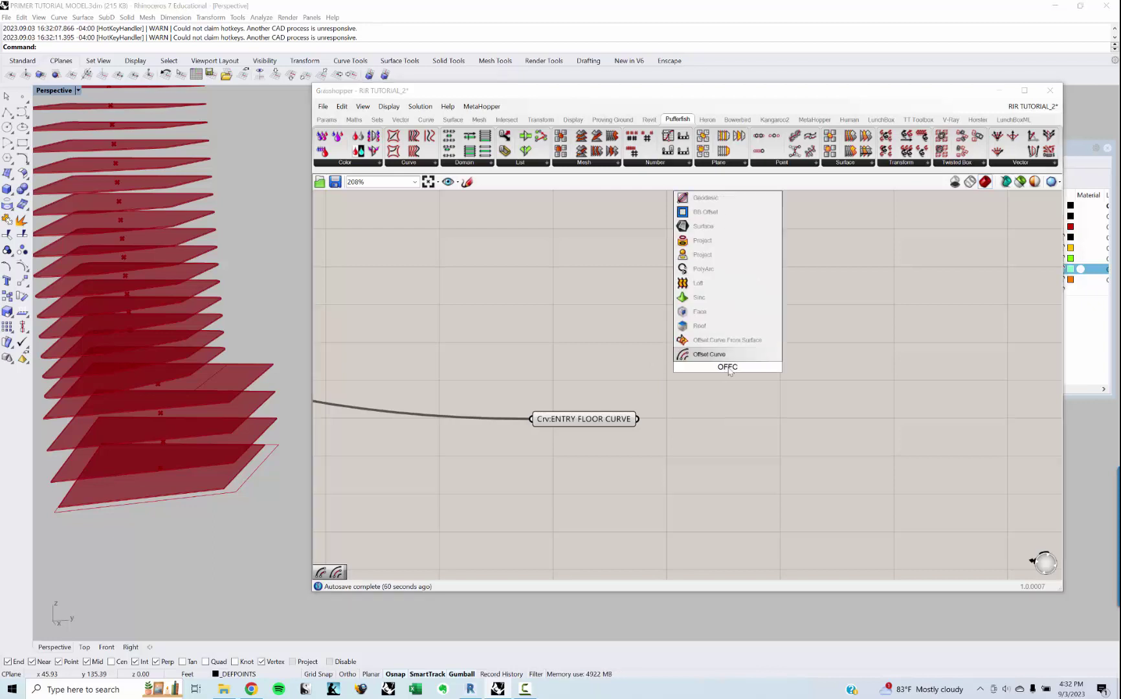
{"action": "key", "text": "BackSpace"}
{"action": "key", "text": "BackSpace"}
{"action": "key", "text": "BackSpace"}
{"action": "type", "text": "SET"}
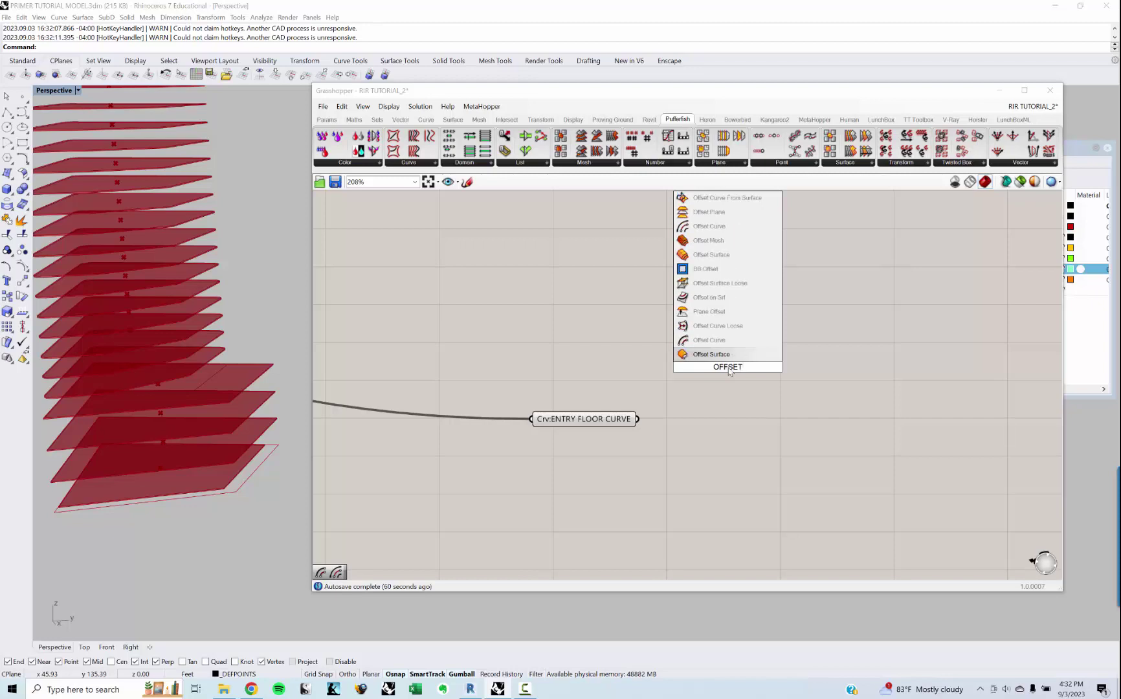
{"action": "key", "text": "Return"}
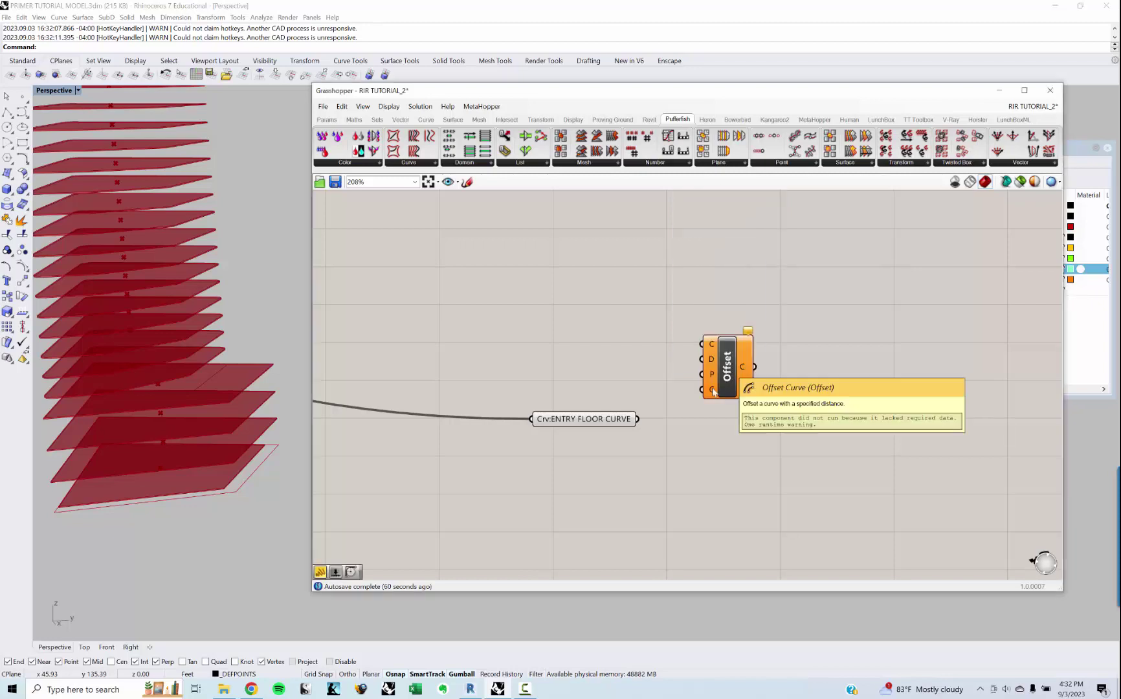
{"action": "left_click_drag", "start_coordinate": [638, 419], "coordinate": [747, 408]}
{"action": "right_click_drag", "start_coordinate": [224, 433], "coordinate": [95, 560]}
{"action": "scroll", "coordinate": [93, 556], "scroll_direction": "up", "scroll_amount": 3}
{"action": "scroll", "coordinate": [711, 388], "scroll_direction": "up", "scroll_amount": 2}
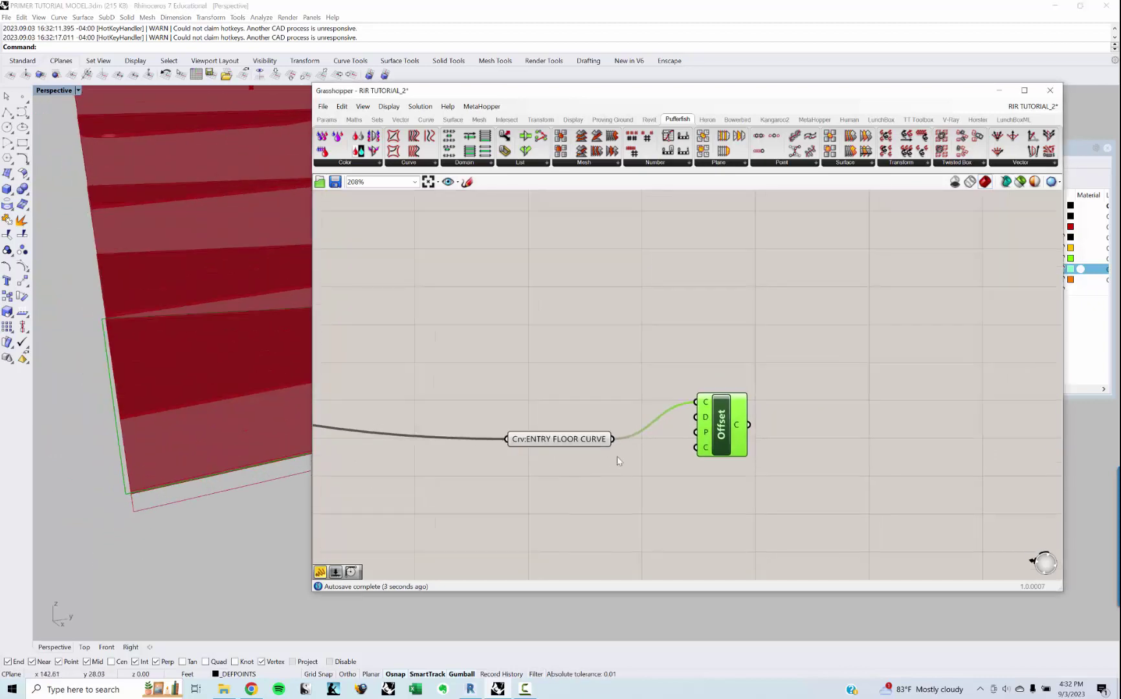
Step: Add a Negative component below the ENTRY FLOOR CURVE parameter and connect its output to Offset's distance input
{"action": "double_click", "coordinate": [626, 512]}
{"action": "type", "text": "neg"}
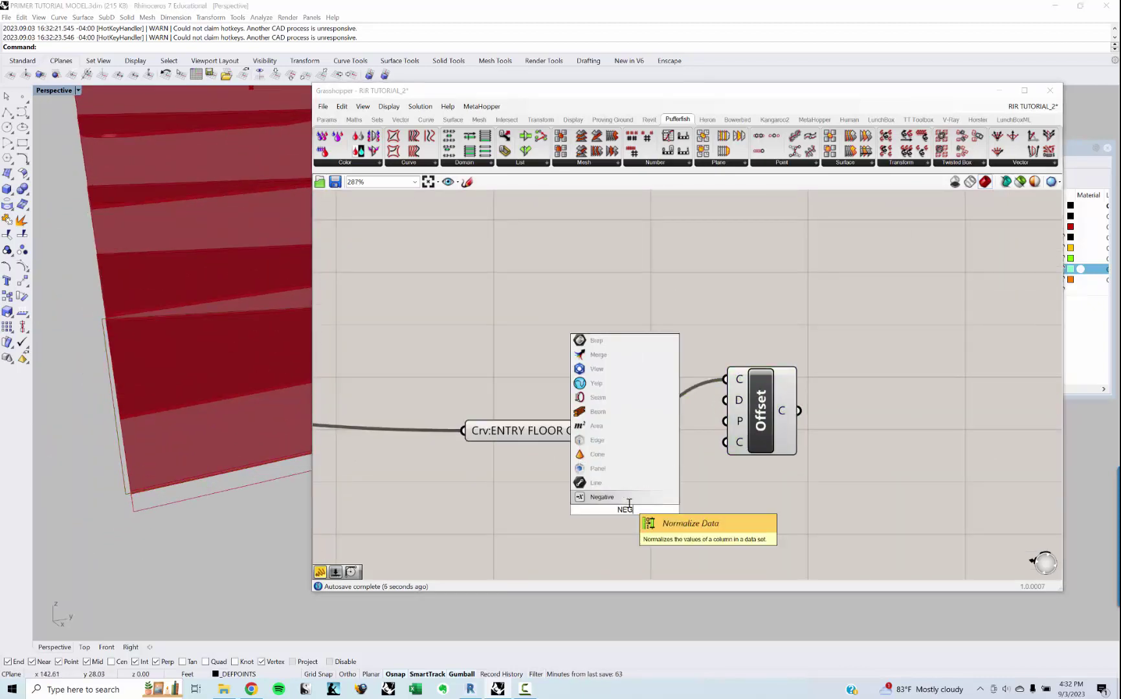
{"action": "key", "text": "Return"}
{"action": "left_click_drag", "start_coordinate": [659, 510], "coordinate": [726, 400]}
Step: Add a number slider from 0 to 6 set at 3 and connect it to the Negative component's input
{"action": "double_click", "coordinate": [526, 509]}
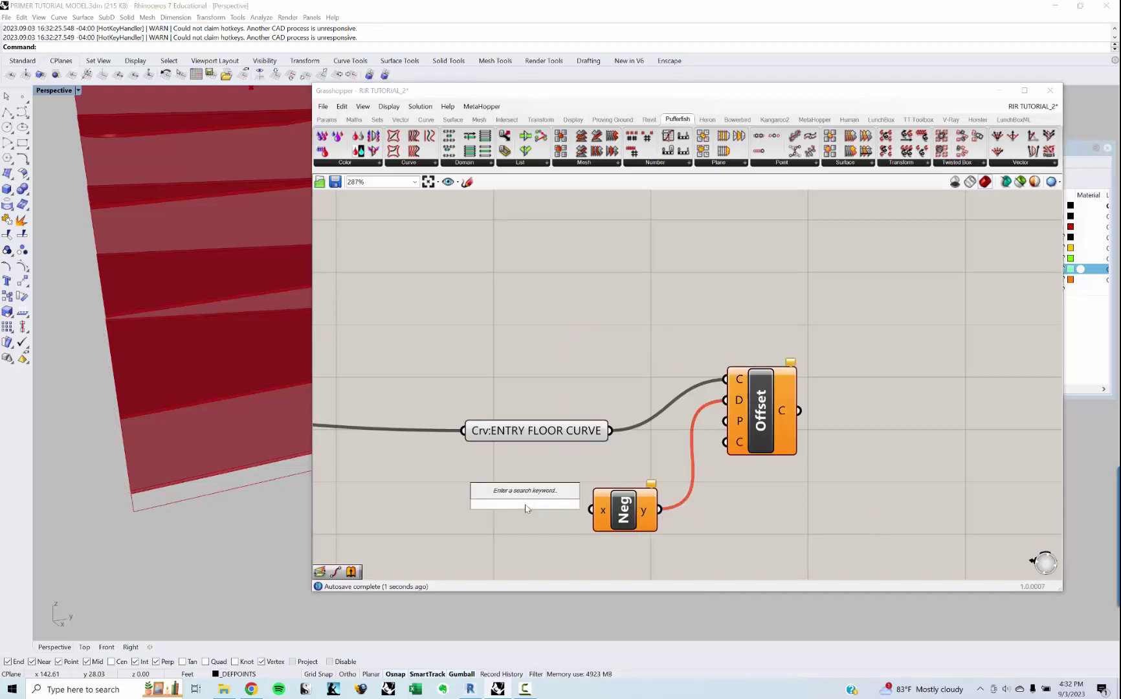
{"action": "type", "text": "n"}
{"action": "key", "text": "BackSpace"}
{"action": "type", "text": "0"}
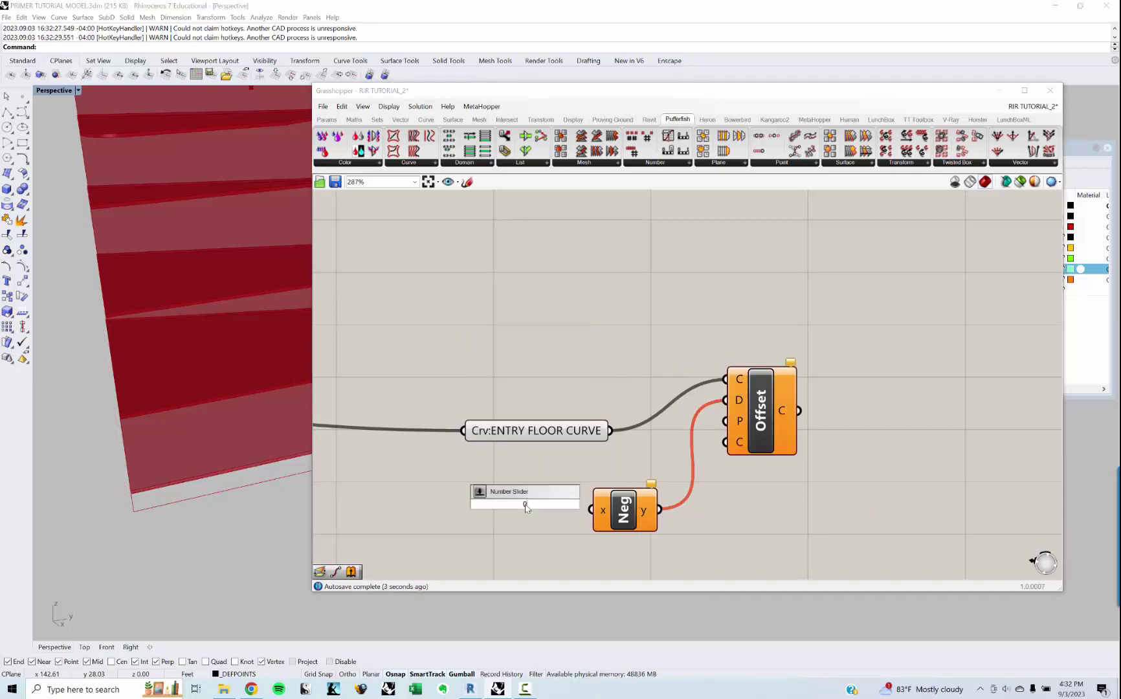
{"action": "type", "text": "<3<6"}
{"action": "key", "text": "Return"}
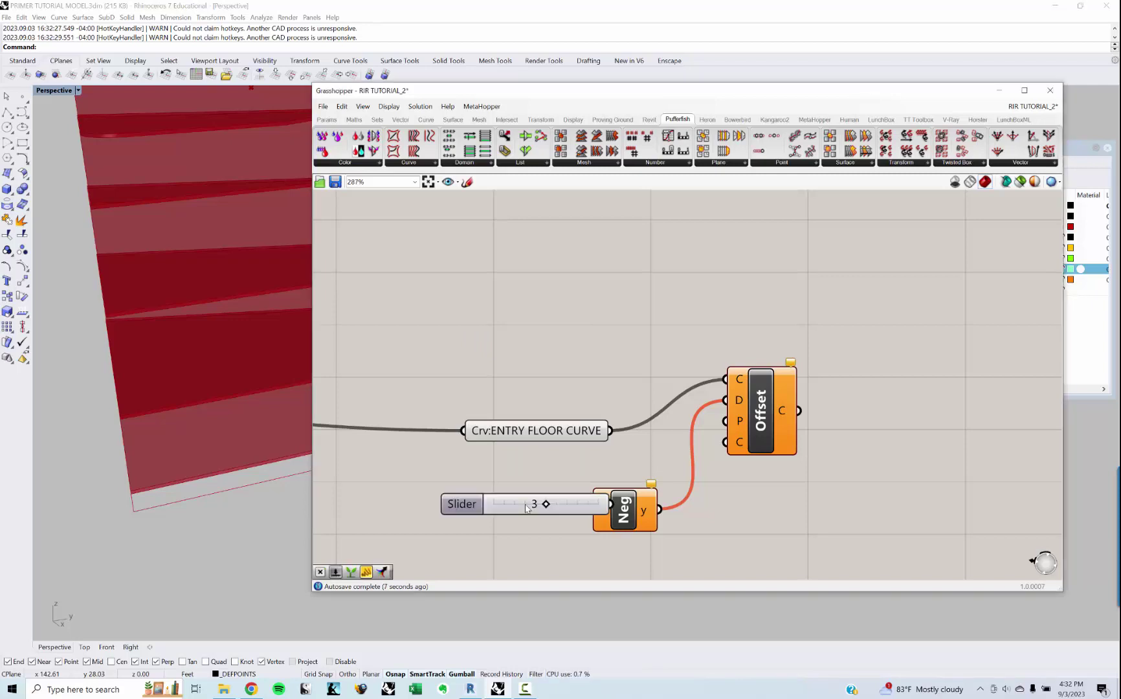
{"action": "left_click_drag", "start_coordinate": [525, 508], "coordinate": [465, 519]}
{"action": "left_click_drag", "start_coordinate": [549, 516], "coordinate": [586, 513]}
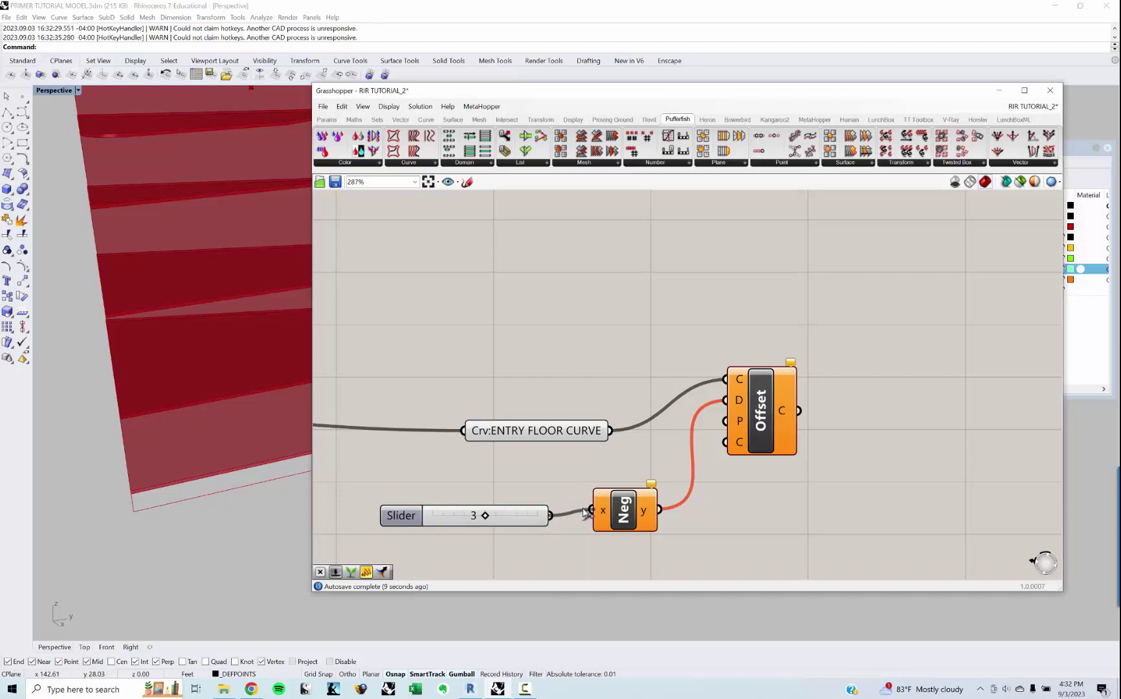
Step: Set the offset distance slider to 2 while previewing the selected Offset component's curve on the tower's lowest floor
{"action": "left_click", "coordinate": [761, 411]}
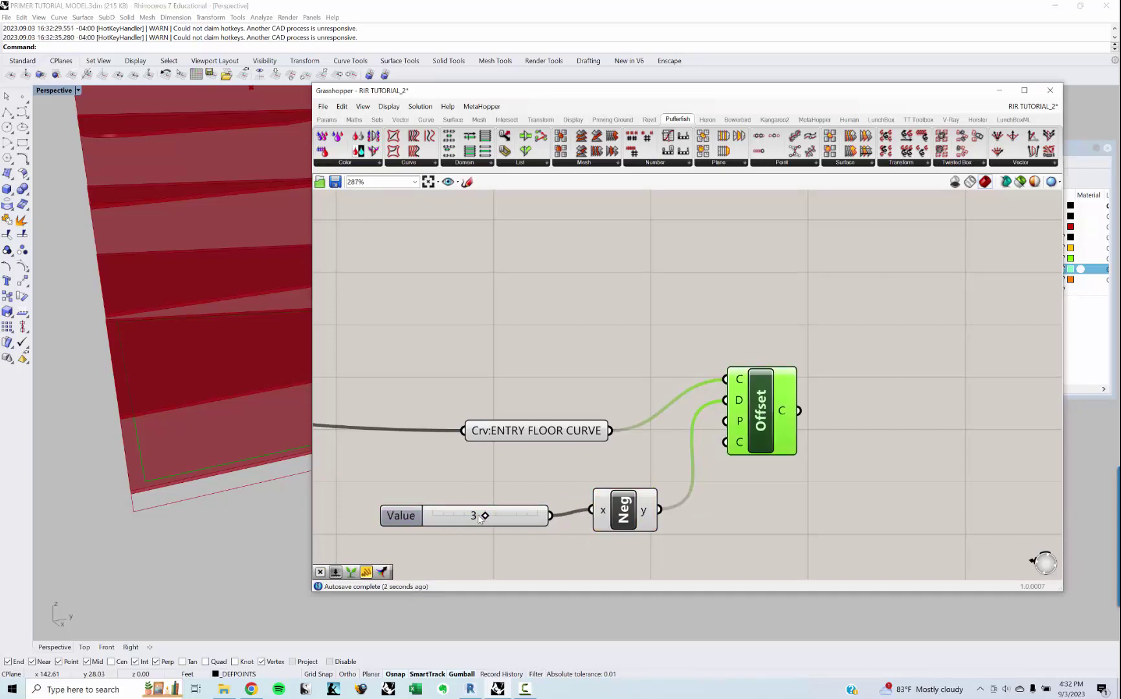
{"action": "left_click_drag", "start_coordinate": [483, 516], "coordinate": [473, 518]}
{"action": "right_click_drag", "start_coordinate": [249, 485], "coordinate": [217, 465]}
{"action": "right_click_drag", "start_coordinate": [253, 520], "coordinate": [202, 555]}
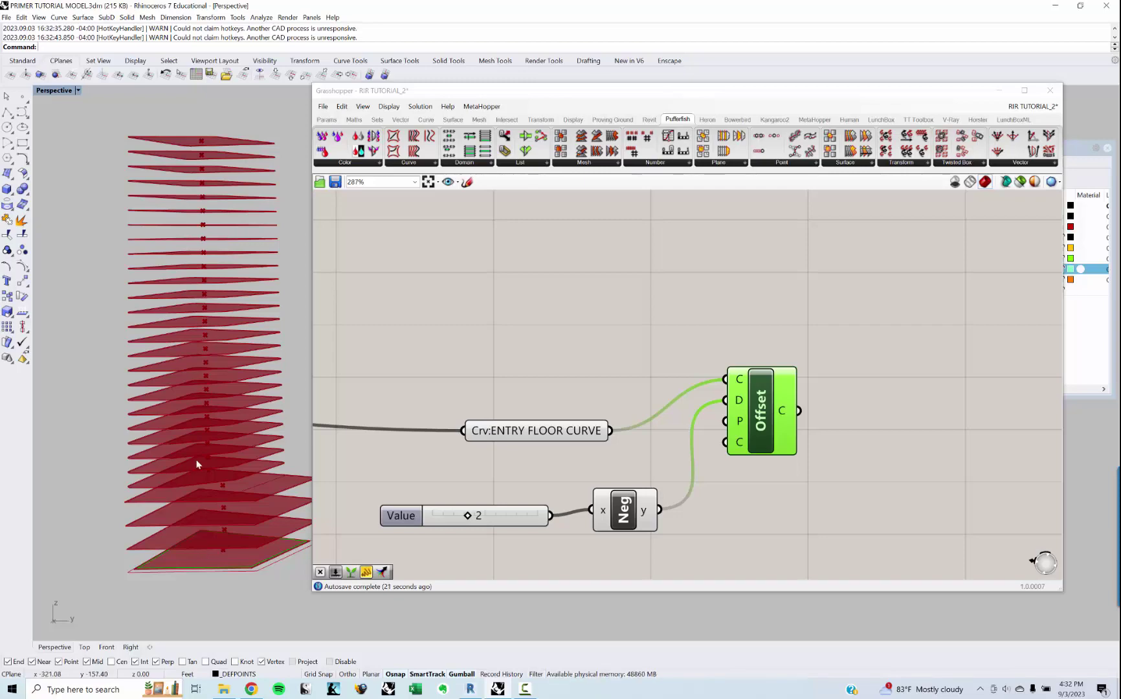
{"action": "right_click_drag", "start_coordinate": [186, 469], "coordinate": [197, 511]}
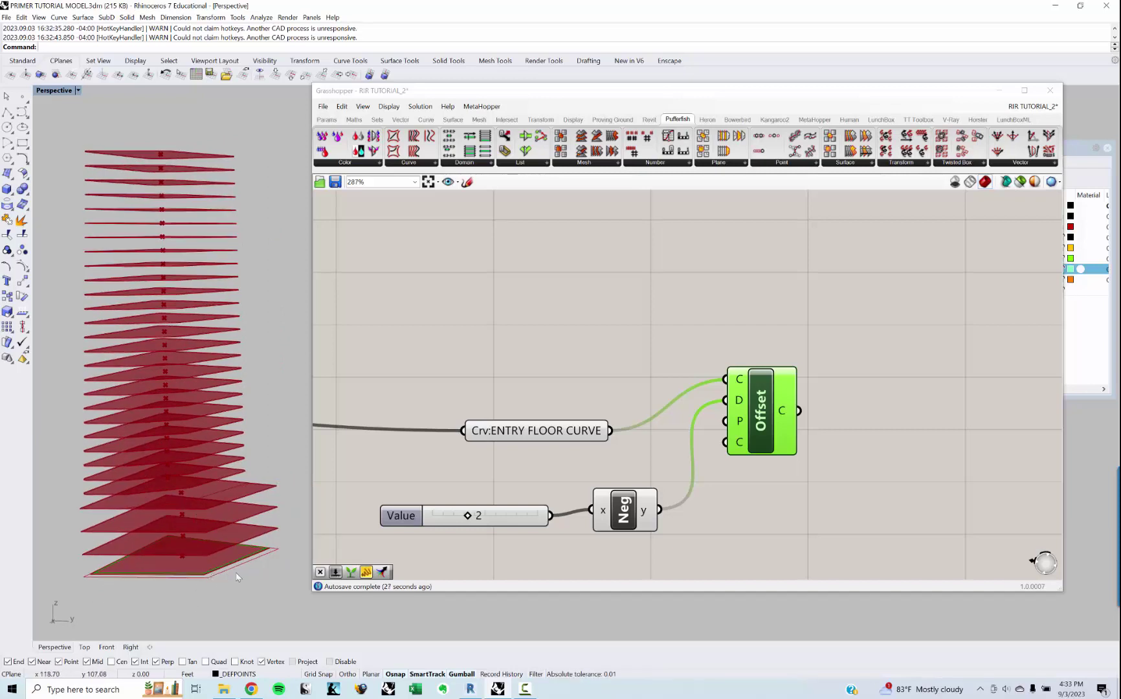
Step: Add an Explode curve component fed by Offset's output curve, and place it with clear space after the Offset component
{"action": "right_click_drag", "start_coordinate": [788, 432], "coordinate": [733, 430]}
{"action": "left_click_drag", "start_coordinate": [726, 429], "coordinate": [729, 437]}
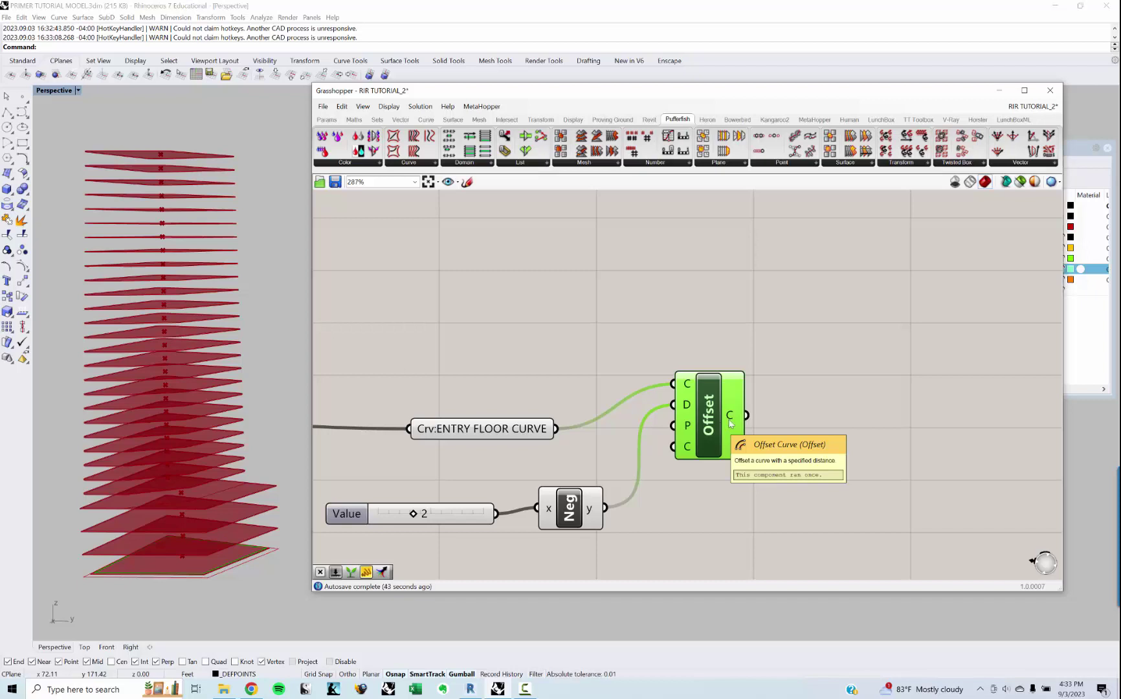
{"action": "left_click", "coordinate": [806, 431]}
{"action": "double_click", "coordinate": [801, 427]}
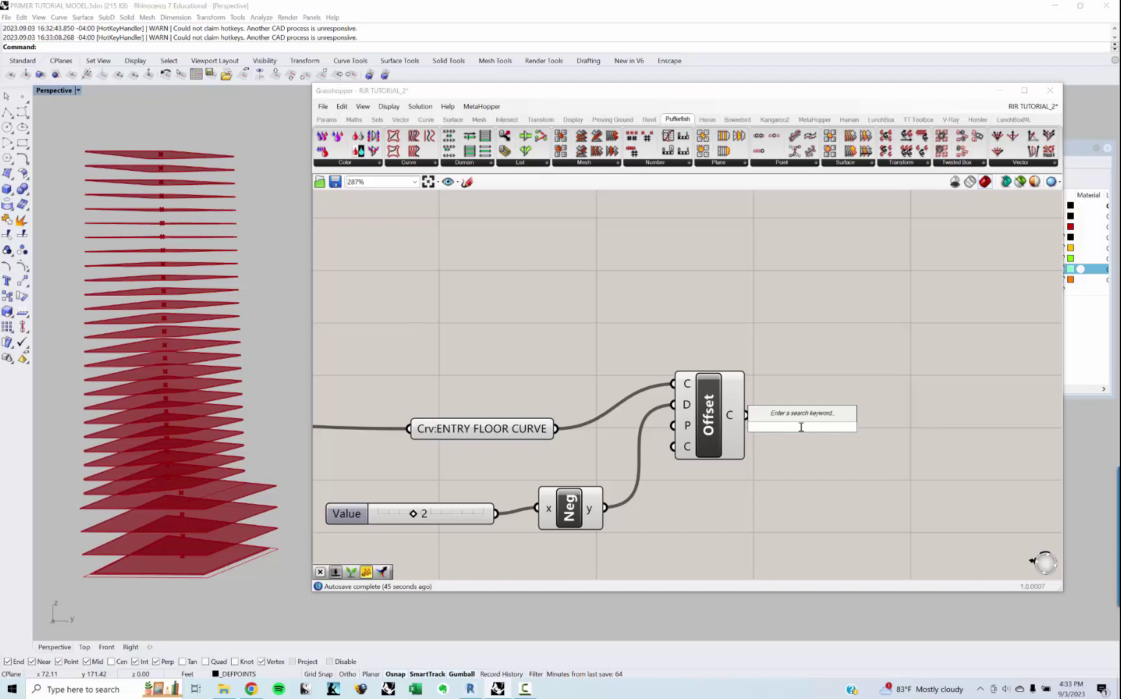
{"action": "type", "text": "exPL"}
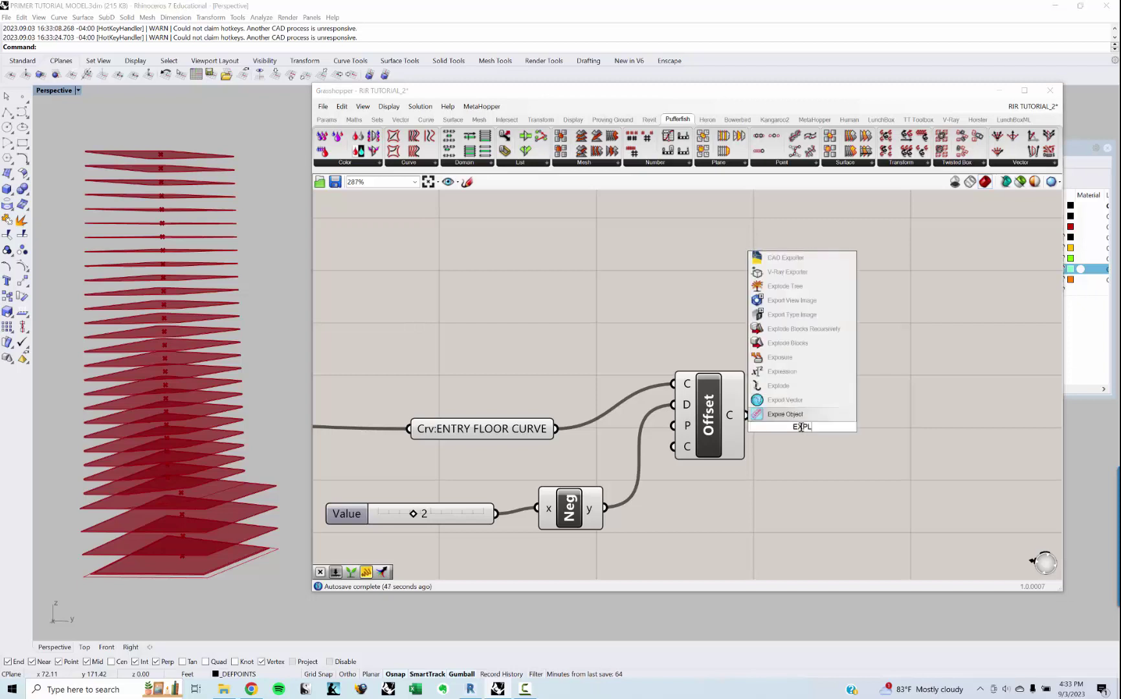
{"action": "type", "text": "ODE CURVE"}
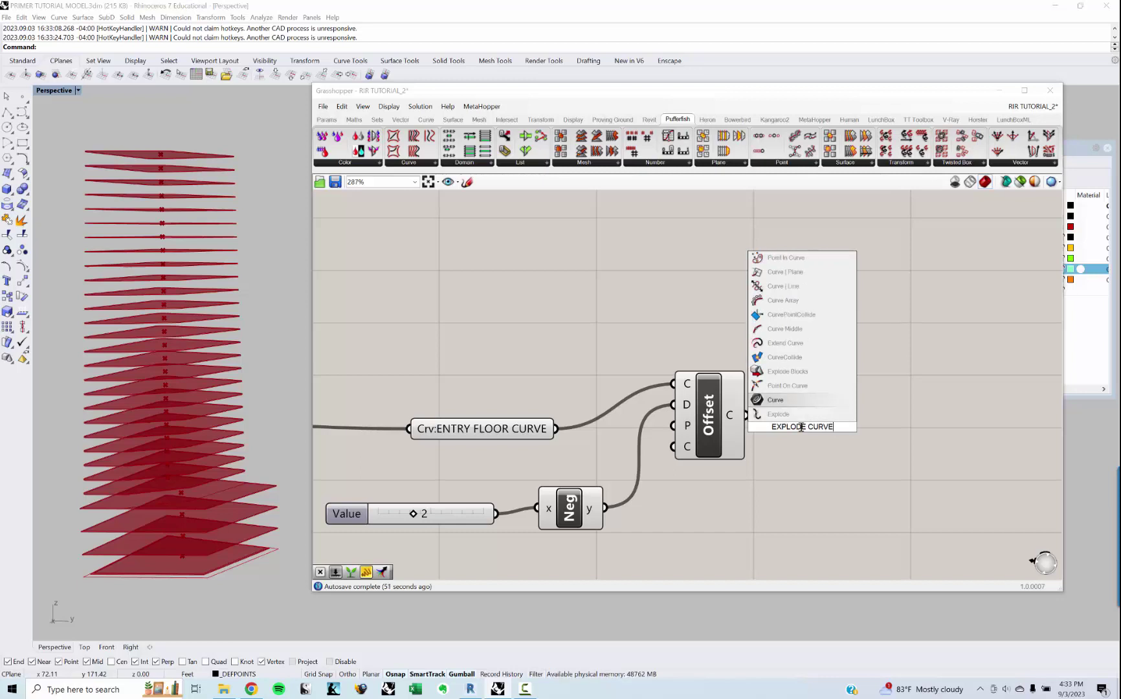
{"action": "left_click", "coordinate": [777, 415]}
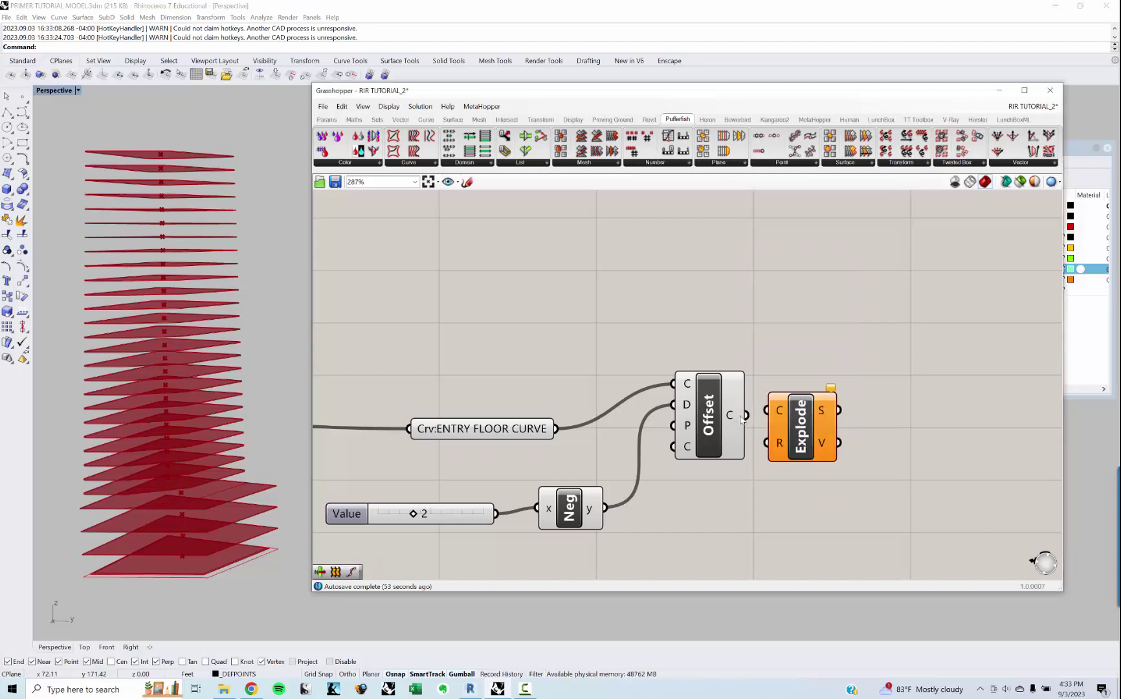
{"action": "left_click_drag", "start_coordinate": [746, 415], "coordinate": [766, 410]}
{"action": "right_click_drag", "start_coordinate": [796, 441], "coordinate": [698, 440]}
{"action": "left_click_drag", "start_coordinate": [698, 440], "coordinate": [821, 439]}
{"action": "mouse_move", "coordinate": [855, 411]}
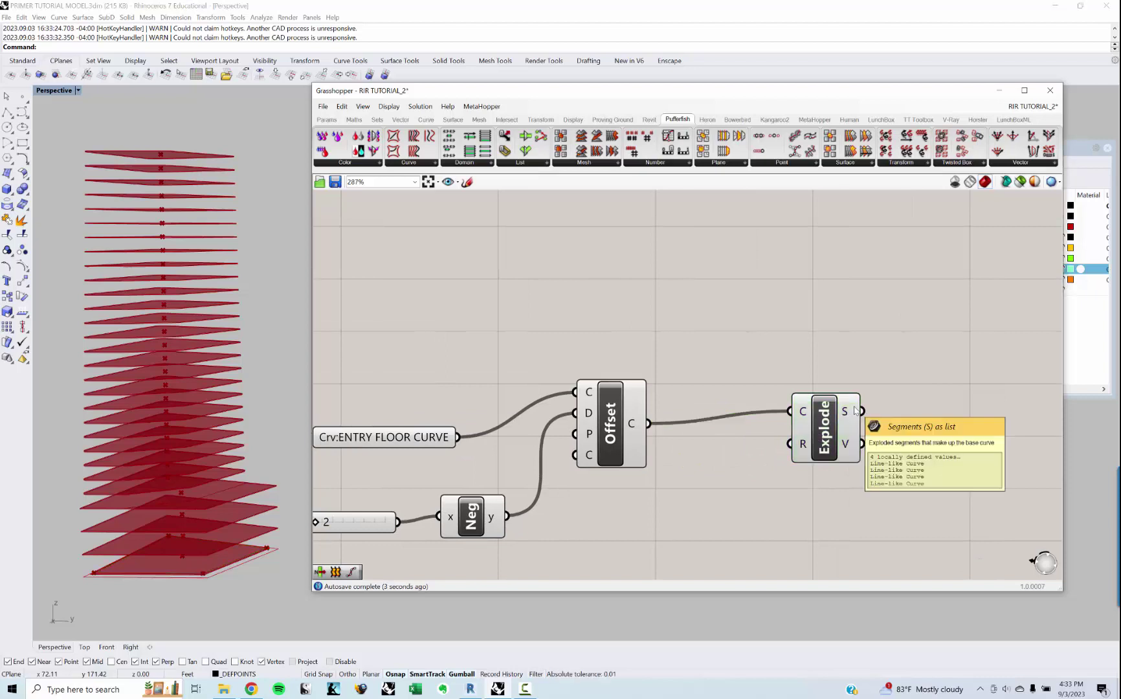
Step: Add a Divide Curve component after Explode and connect the exploded segments to its curve input
{"action": "right_click_drag", "start_coordinate": [855, 411], "coordinate": [720, 411]}
{"action": "double_click", "coordinate": [803, 432]}
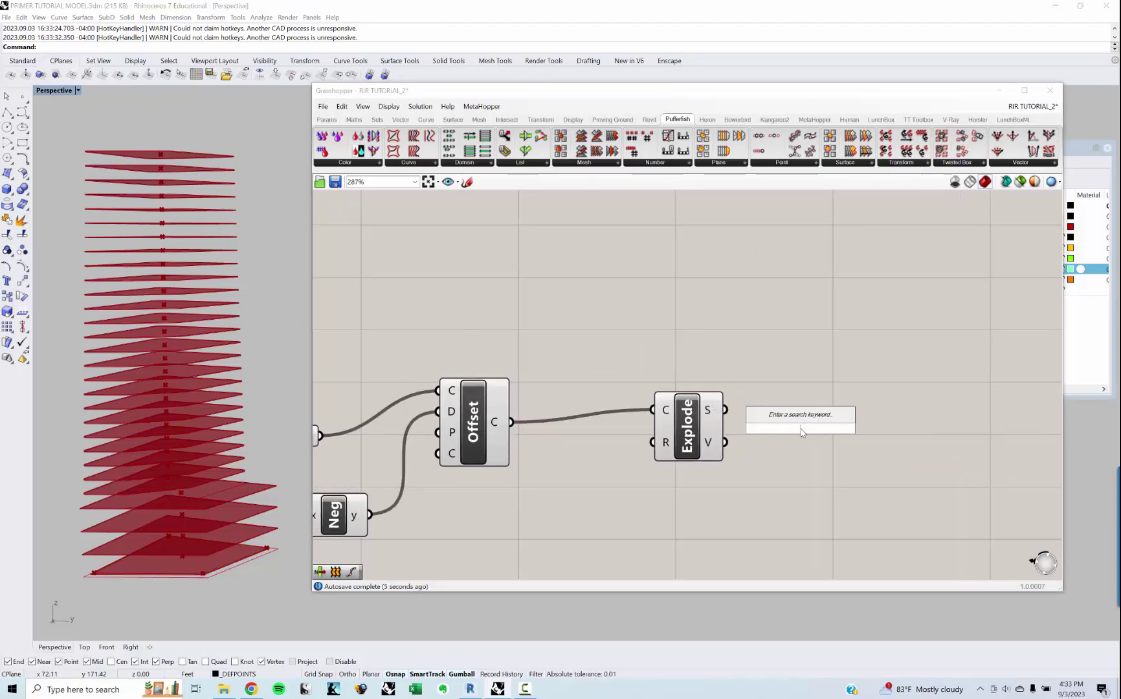
{"action": "type", "text": "D"}
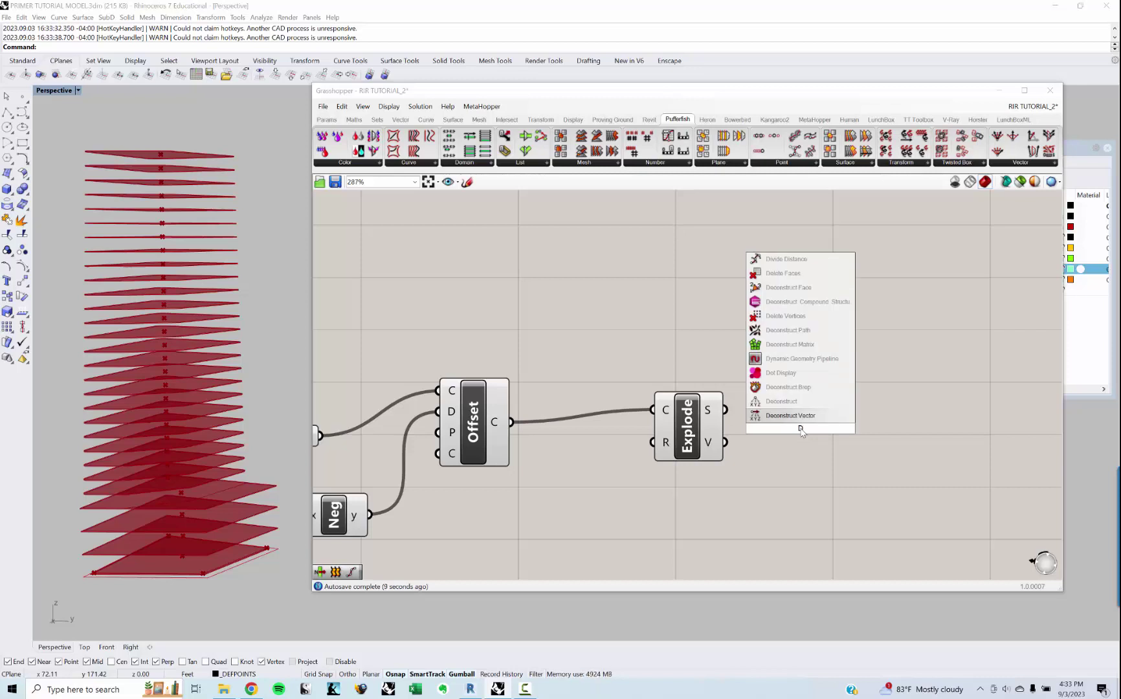
{"action": "type", "text": "ivide"}
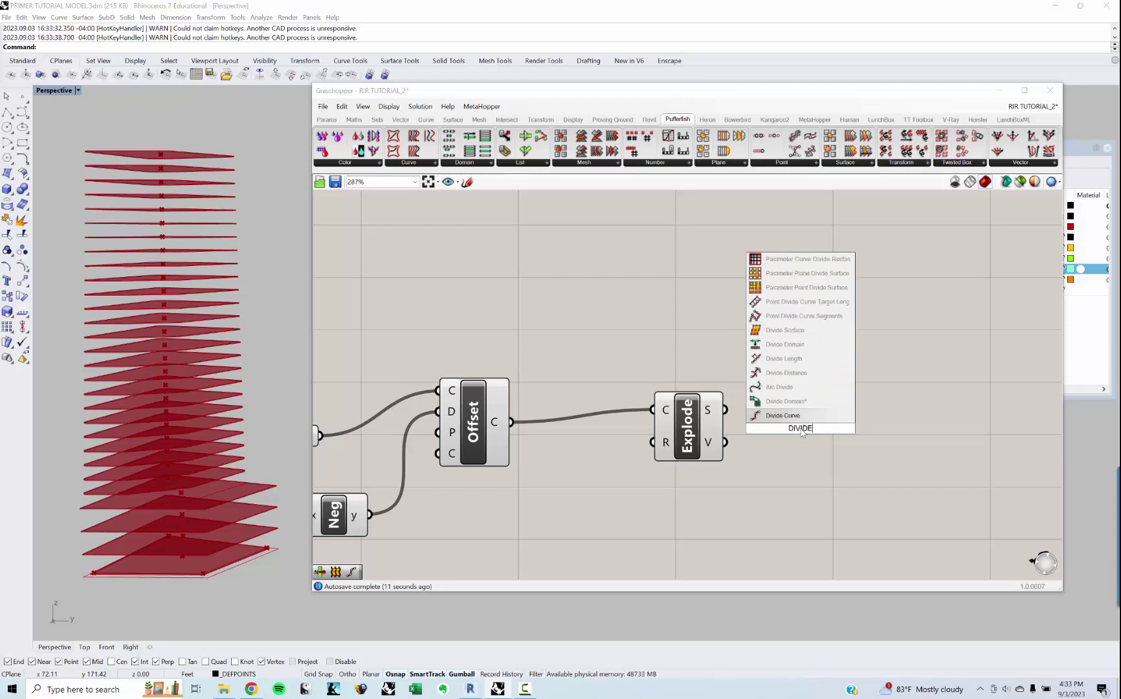
{"action": "key", "text": "Return"}
{"action": "left_click_drag", "start_coordinate": [725, 410], "coordinate": [885, 435]}
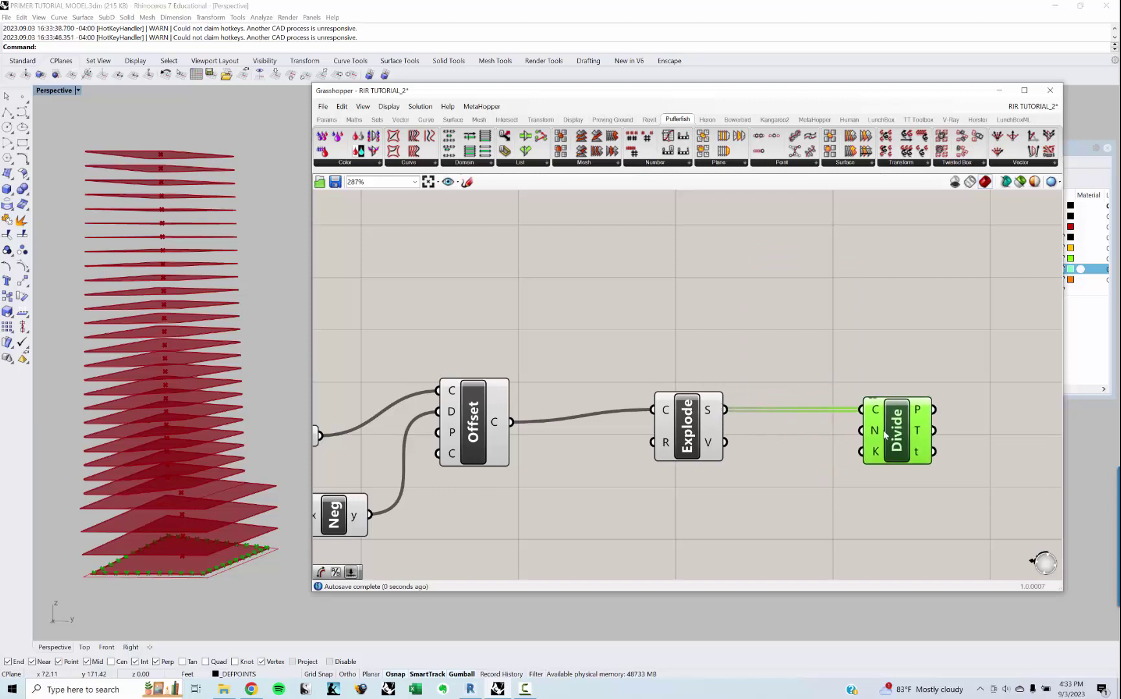
Step: Add a curve Length component below Explode and connect the exploded segments to its input
{"action": "double_click", "coordinate": [768, 516]}
{"action": "type", "text": "length"}
{"action": "key", "text": "Return"}
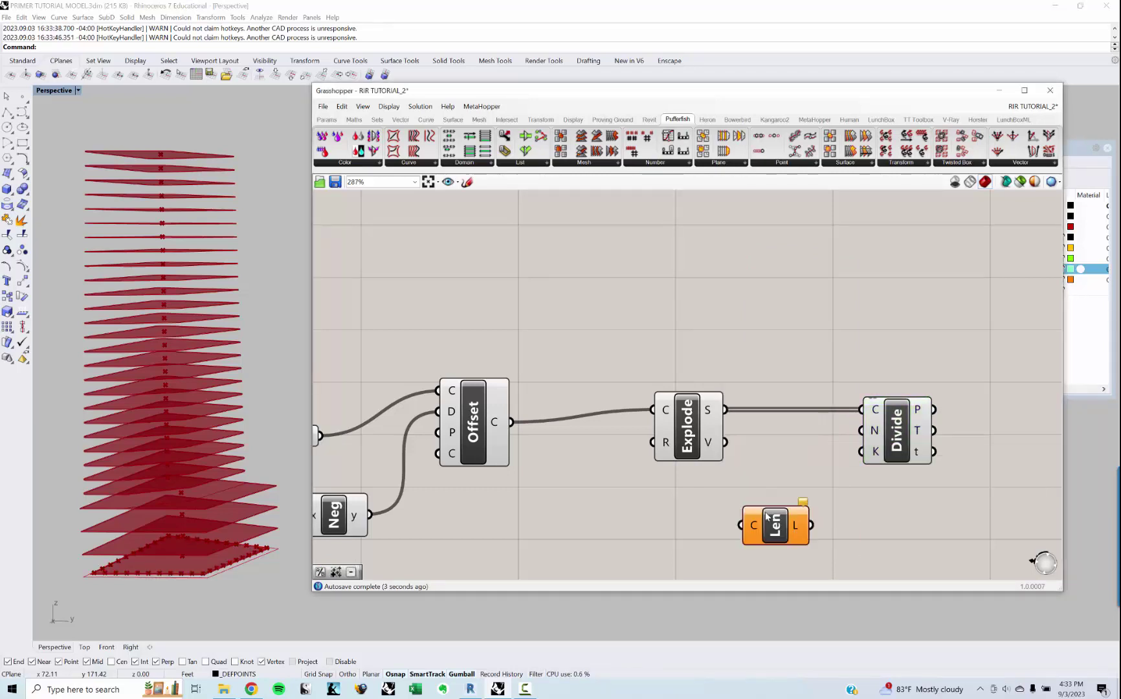
{"action": "left_click_drag", "start_coordinate": [726, 410], "coordinate": [782, 539]}
Step: Add a Division component beside the Length component and connect the segment lengths to its A input
{"action": "double_click", "coordinate": [889, 529]}
{"action": "type", "text": "DIVIS"}
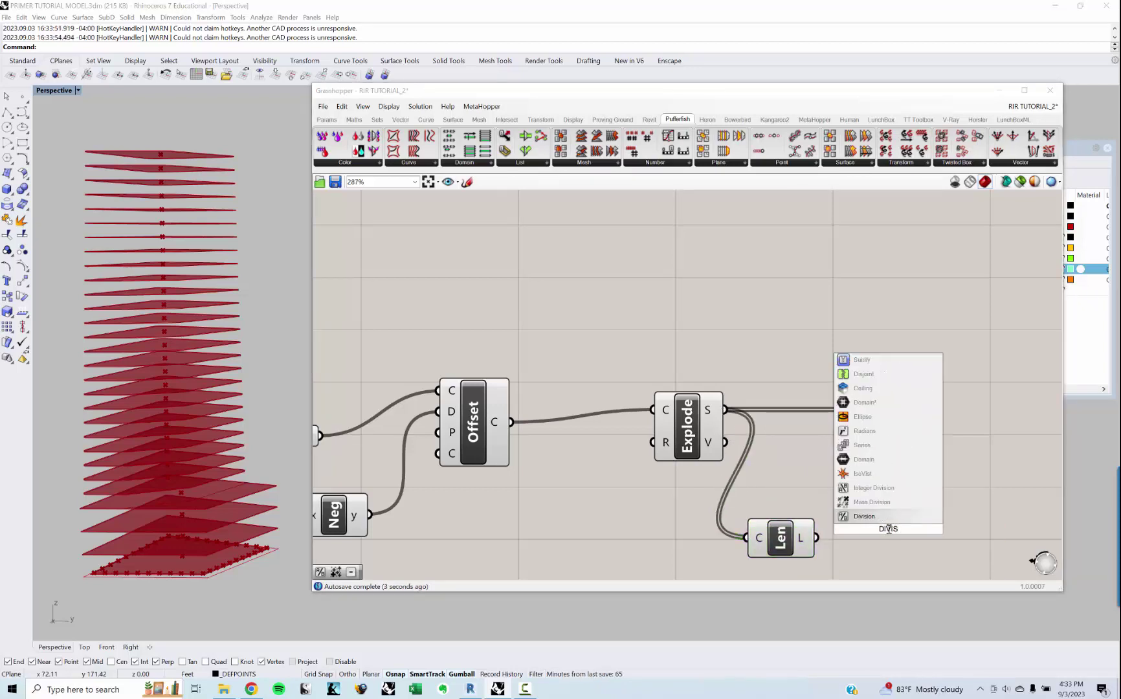
{"action": "key", "text": "Return"}
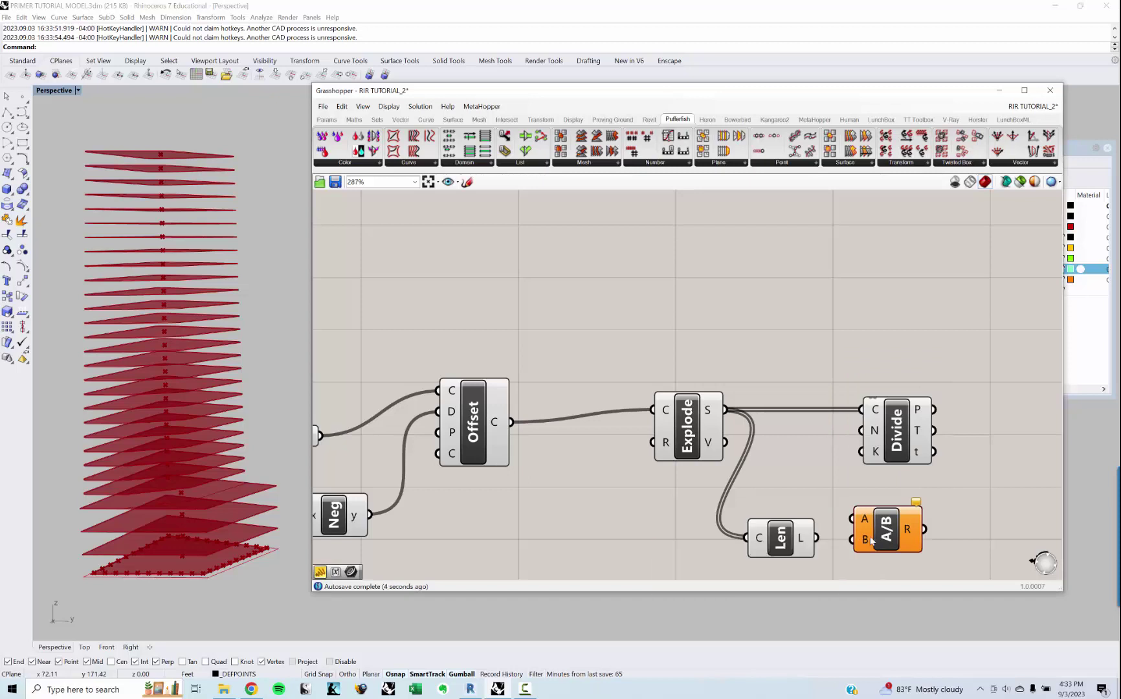
{"action": "left_click_drag", "start_coordinate": [817, 537], "coordinate": [853, 519]}
{"action": "right_click_drag", "start_coordinate": [853, 541], "coordinate": [837, 492]}
{"action": "left_click_drag", "start_coordinate": [871, 479], "coordinate": [870, 517]}
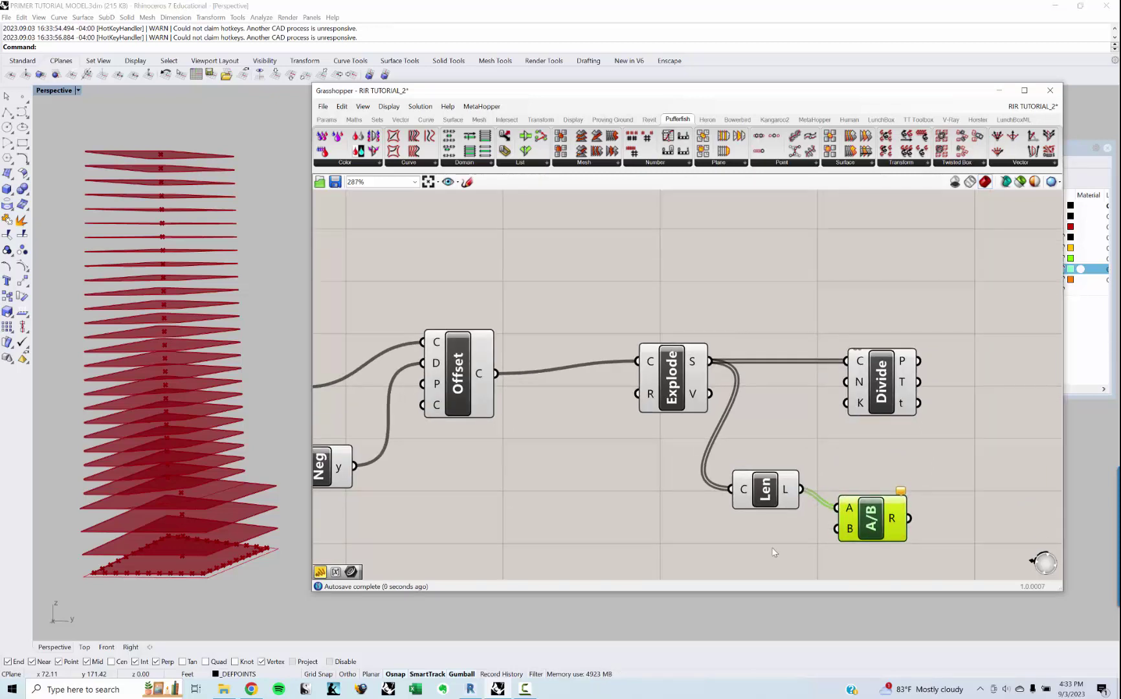
Step: Connect a new number slider from 10 to 20, set at 15, to Division's B input and feed the result into Divide's count input
{"action": "double_click", "coordinate": [771, 539]}
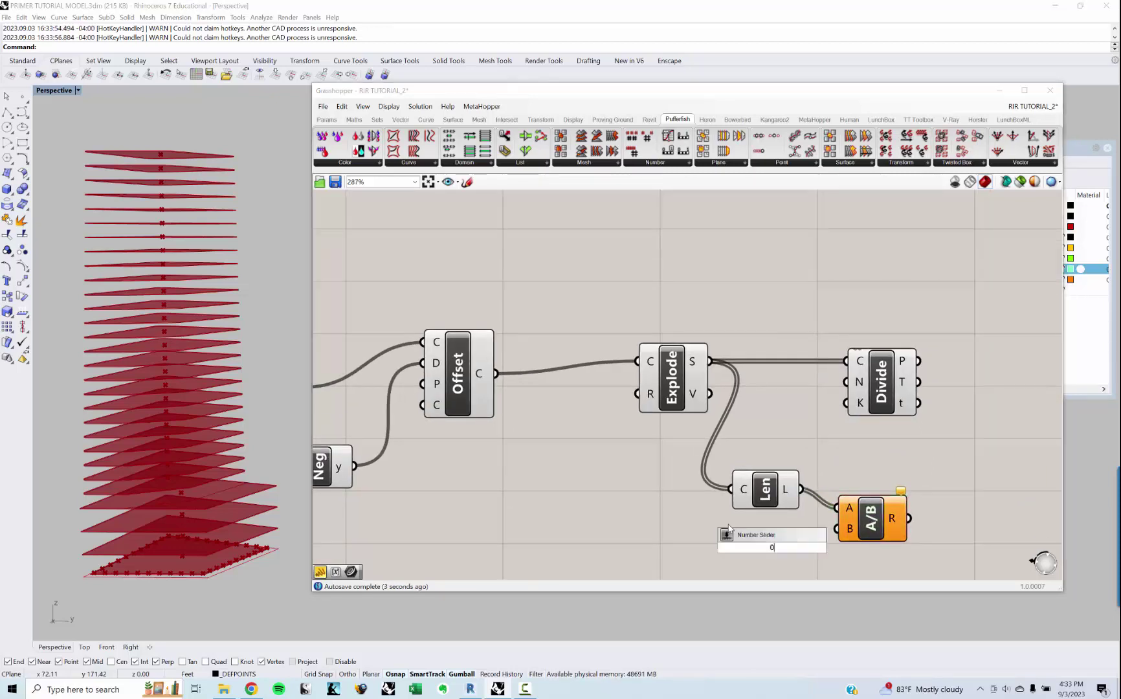
{"action": "type", "text": "10<15<20"}
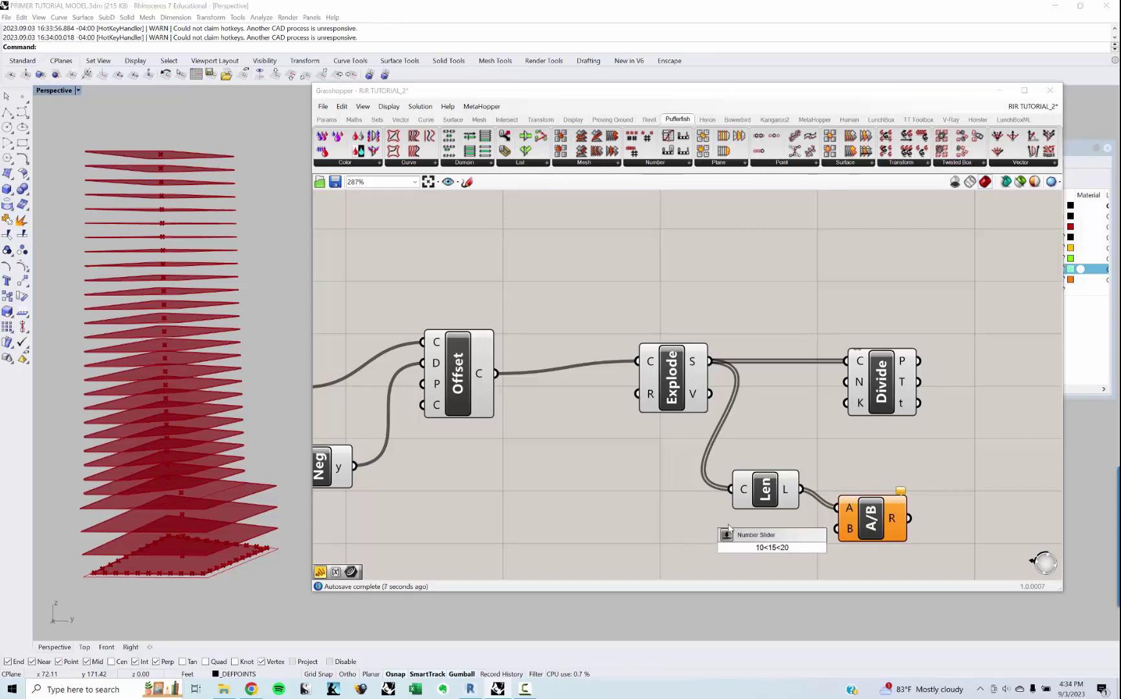
{"action": "key", "text": "Return"}
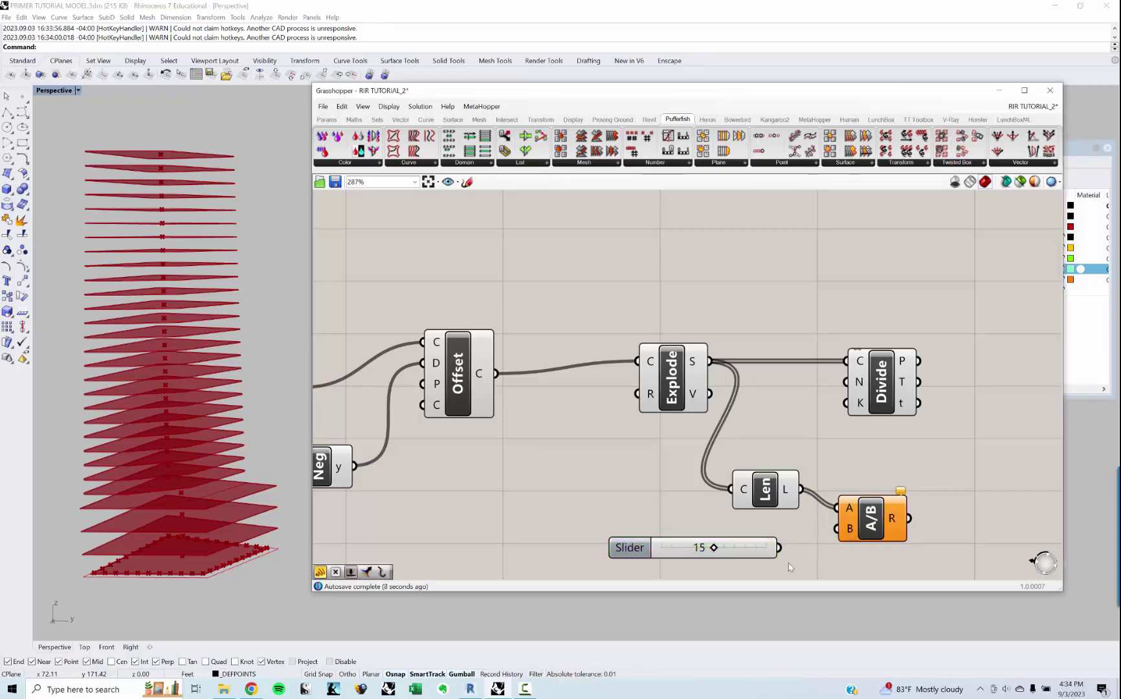
{"action": "left_click_drag", "start_coordinate": [779, 548], "coordinate": [836, 529]}
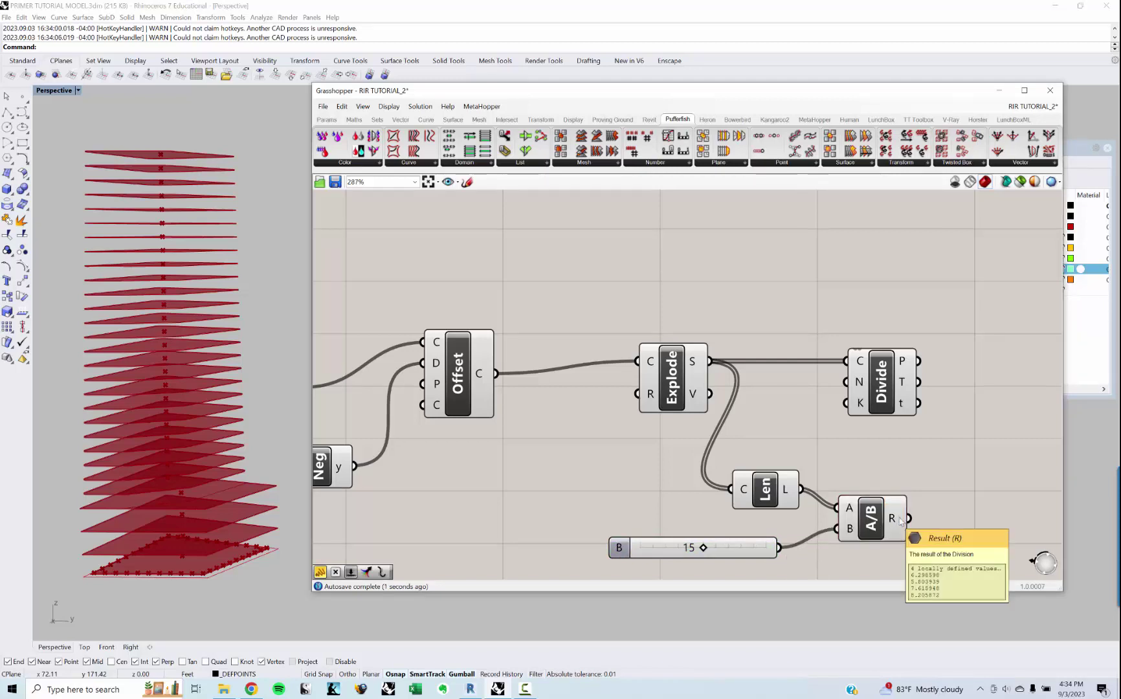
{"action": "left_click_drag", "start_coordinate": [909, 518], "coordinate": [849, 383]}
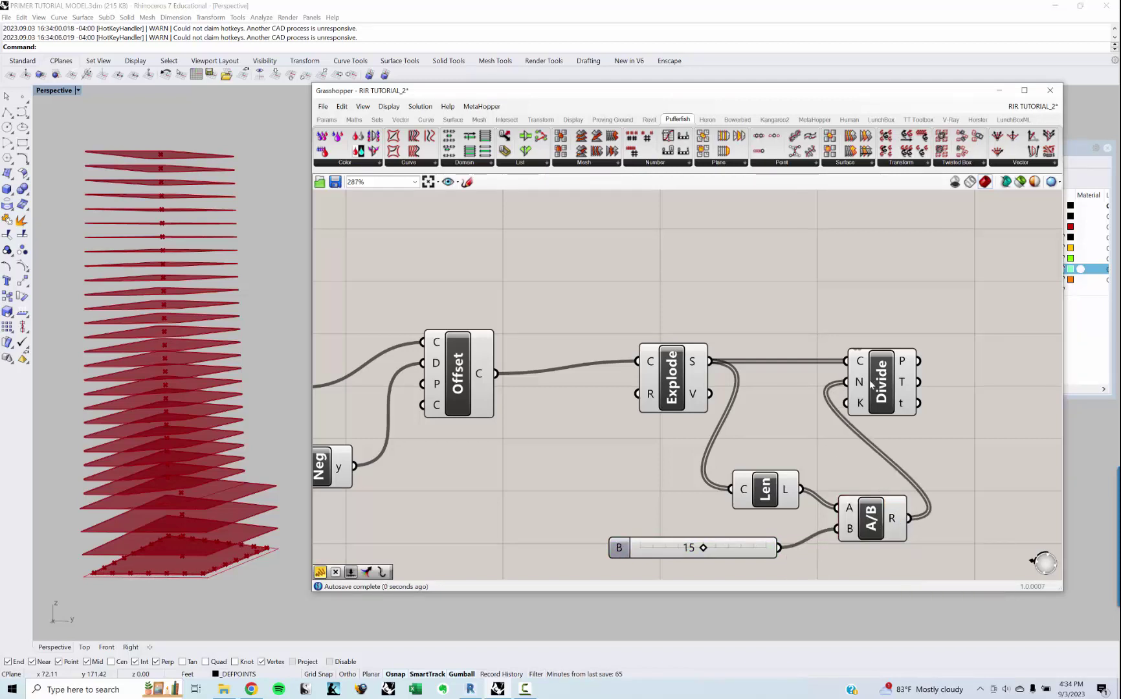
Step: Select the Divide component and examine its division points along the lowest floor's edges in the Rhino viewport
{"action": "left_click", "coordinate": [880, 383]}
{"action": "right_click_drag", "start_coordinate": [165, 507], "coordinate": [243, 511]}
{"action": "scroll", "coordinate": [165, 518], "scroll_direction": "up", "scroll_amount": 5}
{"action": "scroll", "coordinate": [159, 528], "scroll_direction": "up", "scroll_amount": 4}
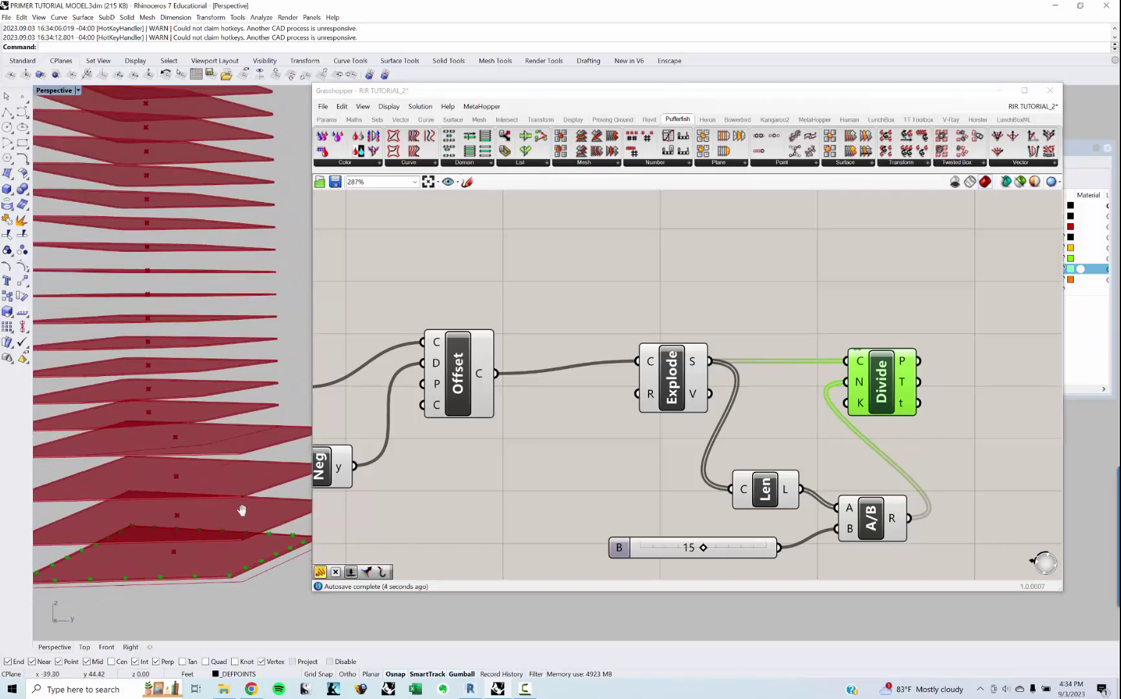
{"action": "scroll", "coordinate": [235, 520], "scroll_direction": "down", "scroll_amount": 4}
{"action": "scroll", "coordinate": [234, 520], "scroll_direction": "down", "scroll_amount": 2}
{"action": "scroll", "coordinate": [650, 570], "scroll_direction": "up", "scroll_amount": 2}
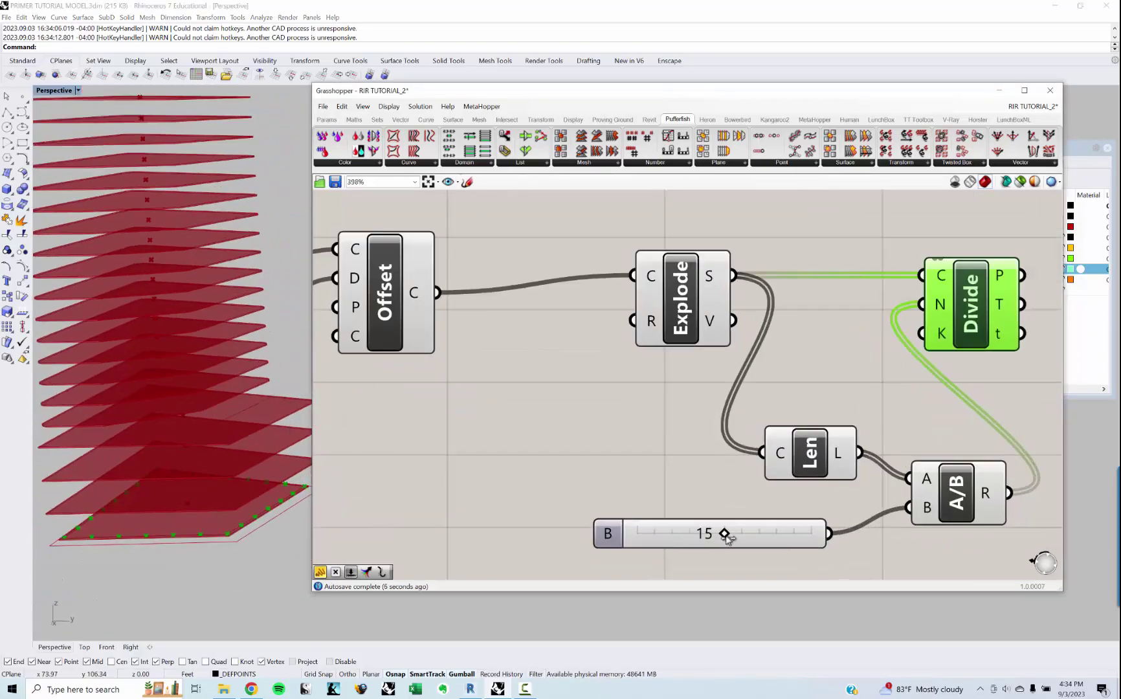
{"action": "mouse_move", "coordinate": [740, 536]}
{"action": "left_mouse_down"}
{"action": "mouse_move", "coordinate": [795, 534]}
{"action": "mouse_move", "coordinate": [673, 533]}
{"action": "mouse_move", "coordinate": [787, 533]}
{"action": "mouse_move", "coordinate": [676, 529]}
{"action": "mouse_move", "coordinate": [740, 529]}
{"action": "mouse_move", "coordinate": [730, 530]}
{"action": "left_mouse_up"}
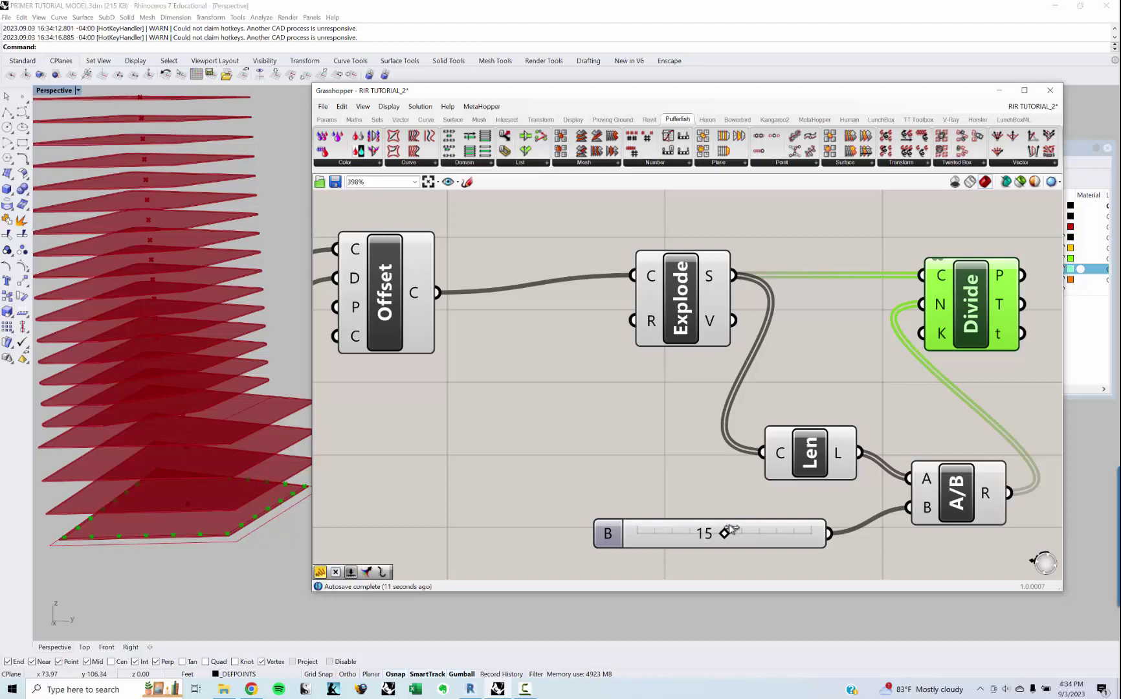
{"action": "scroll", "coordinate": [599, 459], "scroll_direction": "down", "scroll_amount": 3}
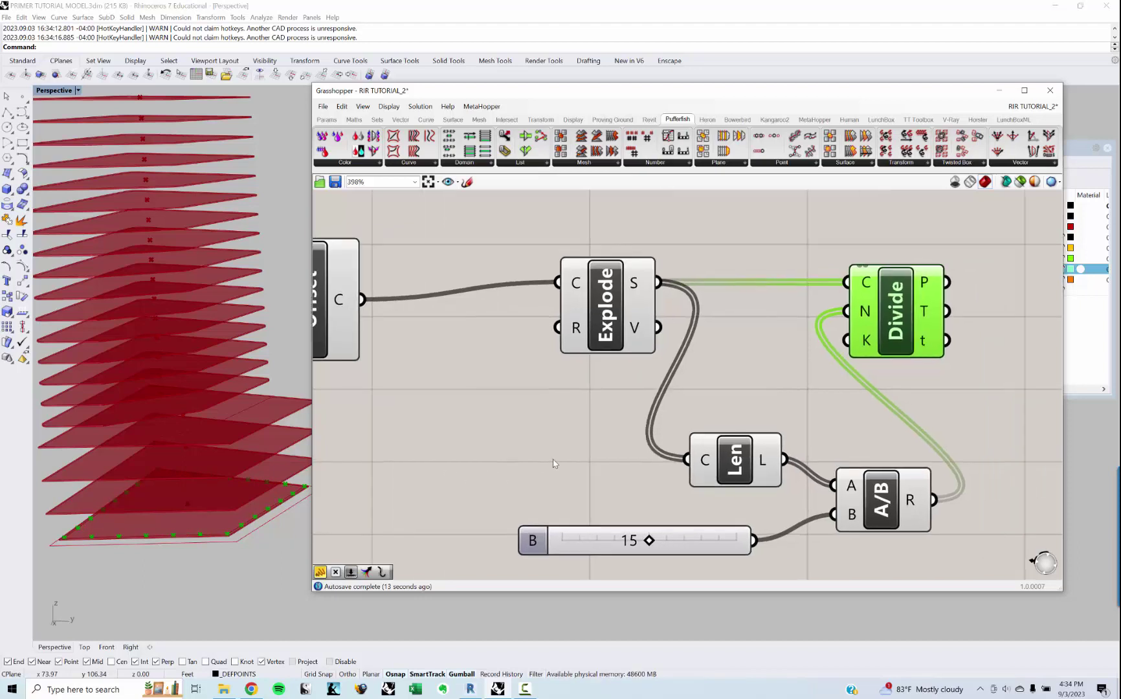
Step: Add a Line SDL component after Divide and connect the division points to its start input
{"action": "left_click", "coordinate": [691, 396]}
{"action": "right_click_drag", "start_coordinate": [704, 395], "coordinate": [635, 423]}
{"action": "left_click_drag", "start_coordinate": [571, 415], "coordinate": [638, 413]}
{"action": "left_click", "coordinate": [686, 433]}
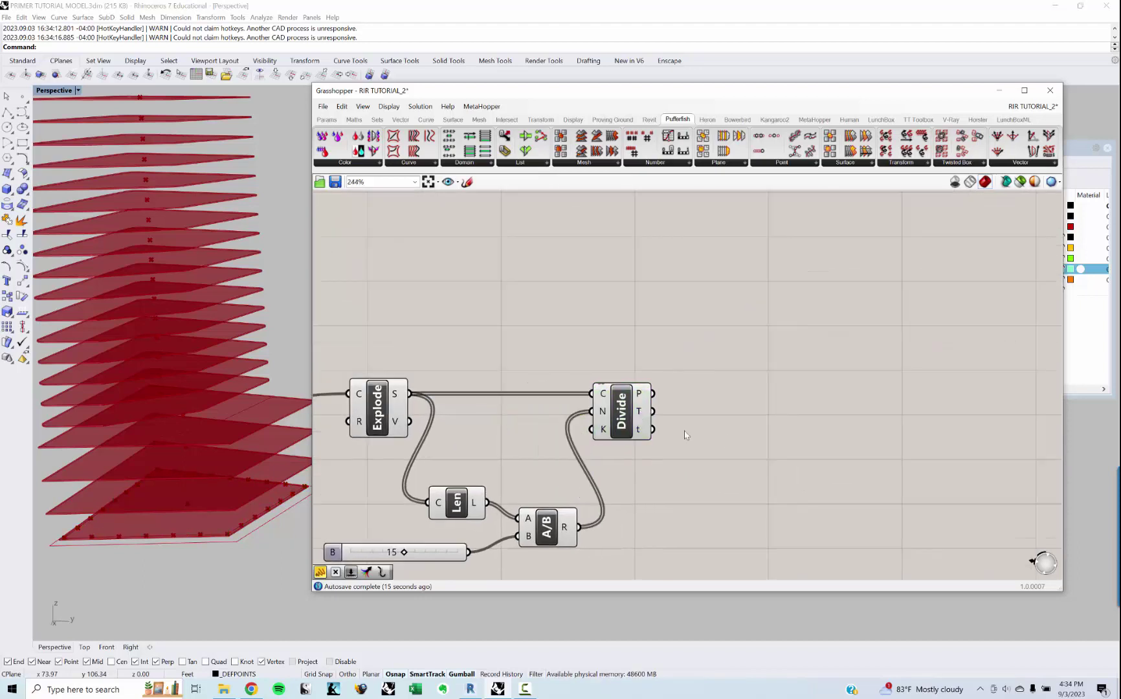
{"action": "right_click_drag", "start_coordinate": [783, 452], "coordinate": [717, 460]}
{"action": "double_click", "coordinate": [717, 459]}
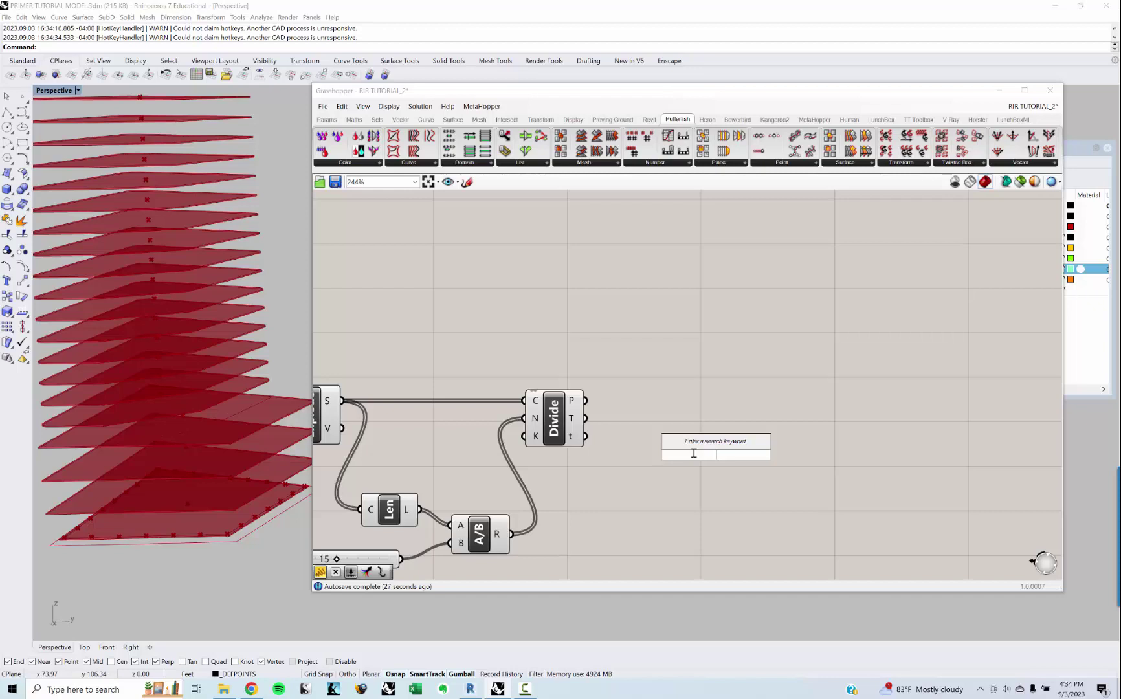
{"action": "type", "text": "LINE"}
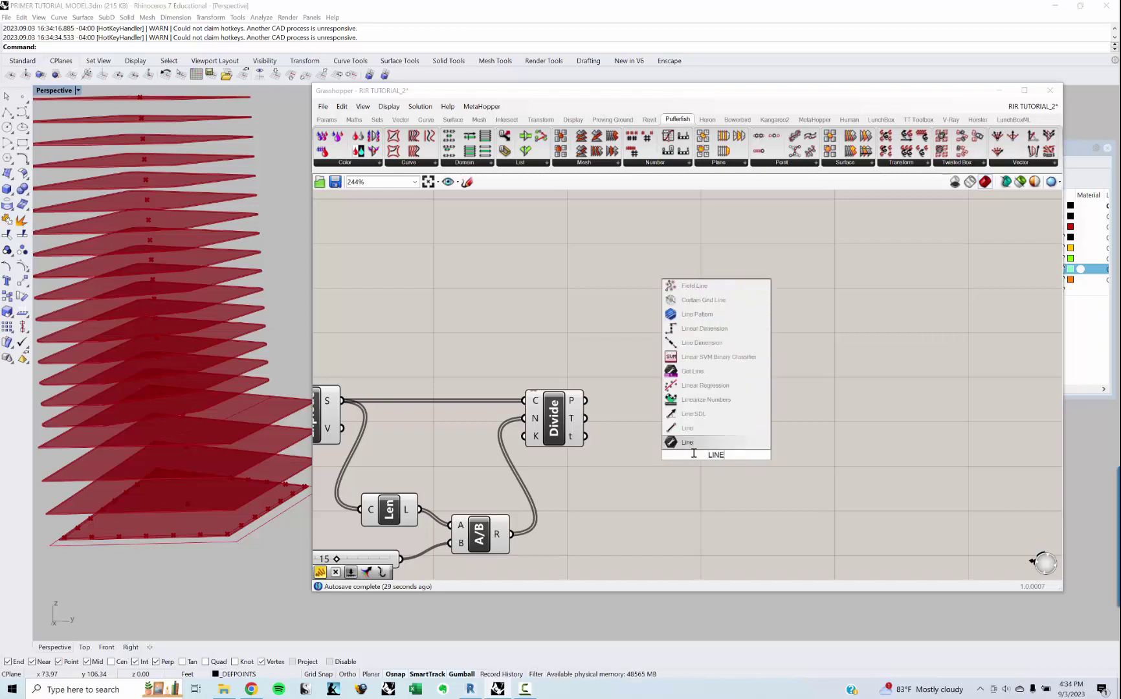
{"action": "key", "text": "Return"}
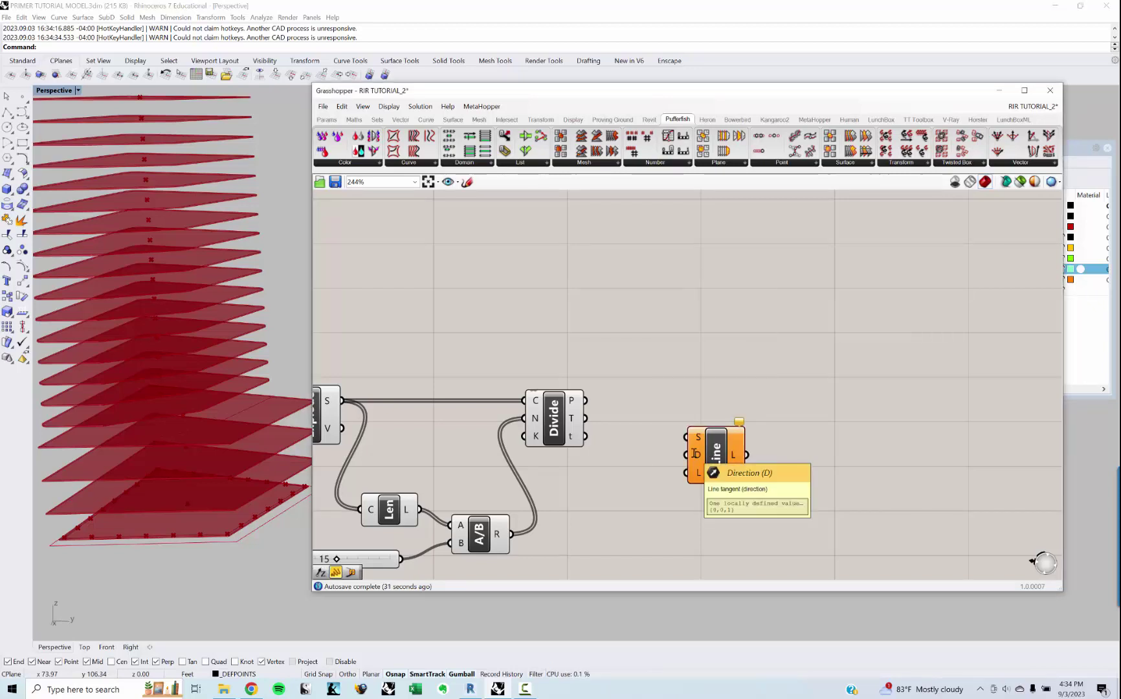
{"action": "left_click_drag", "start_coordinate": [591, 405], "coordinate": [804, 453]}
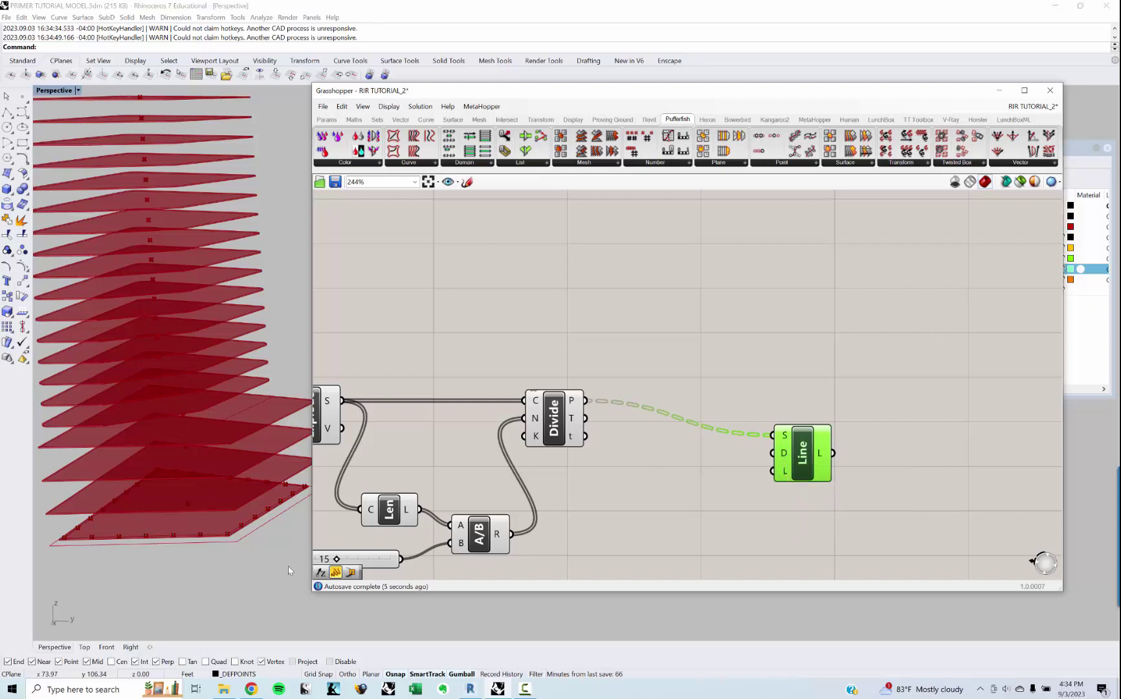
Step: Add a number slider with a minimum of 0 set at 20 and connect it to the Line component's length input
{"action": "right_click_drag", "start_coordinate": [670, 548], "coordinate": [628, 536]}
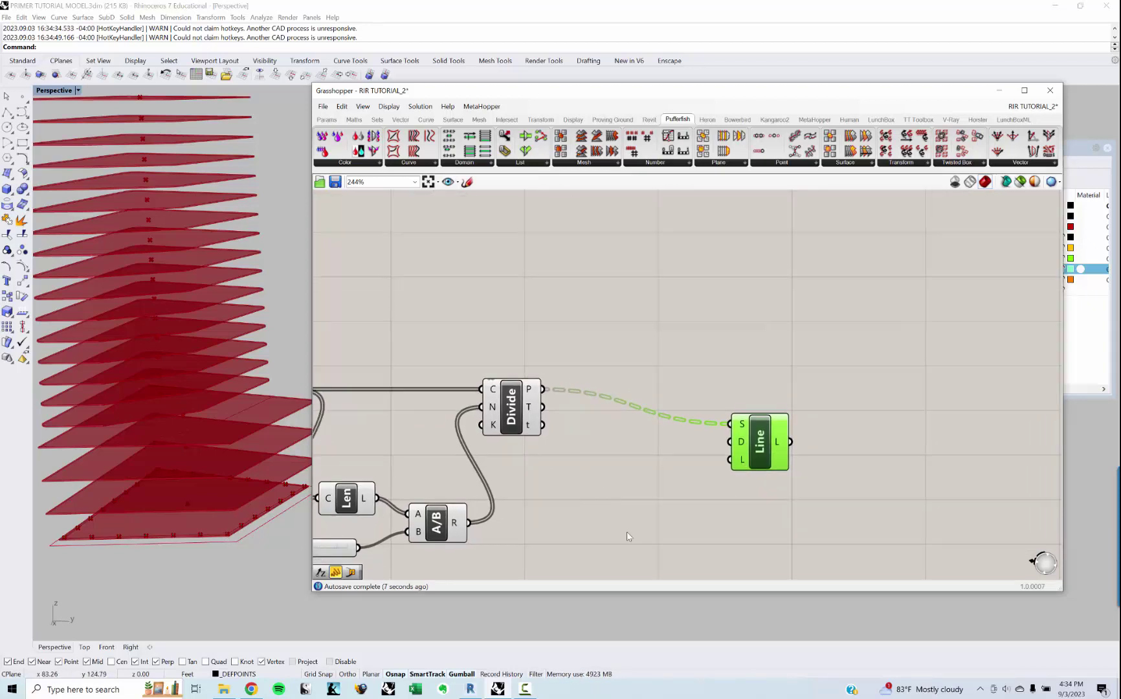
{"action": "double_click", "coordinate": [628, 536]}
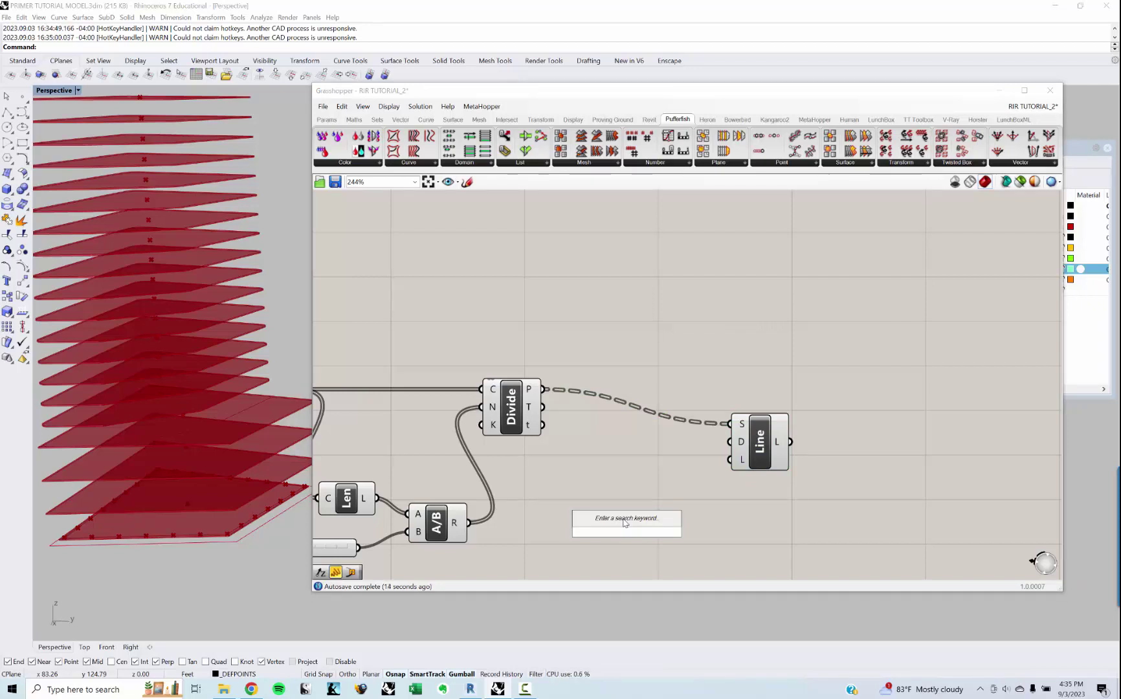
{"action": "type", "text": "0<20<"}
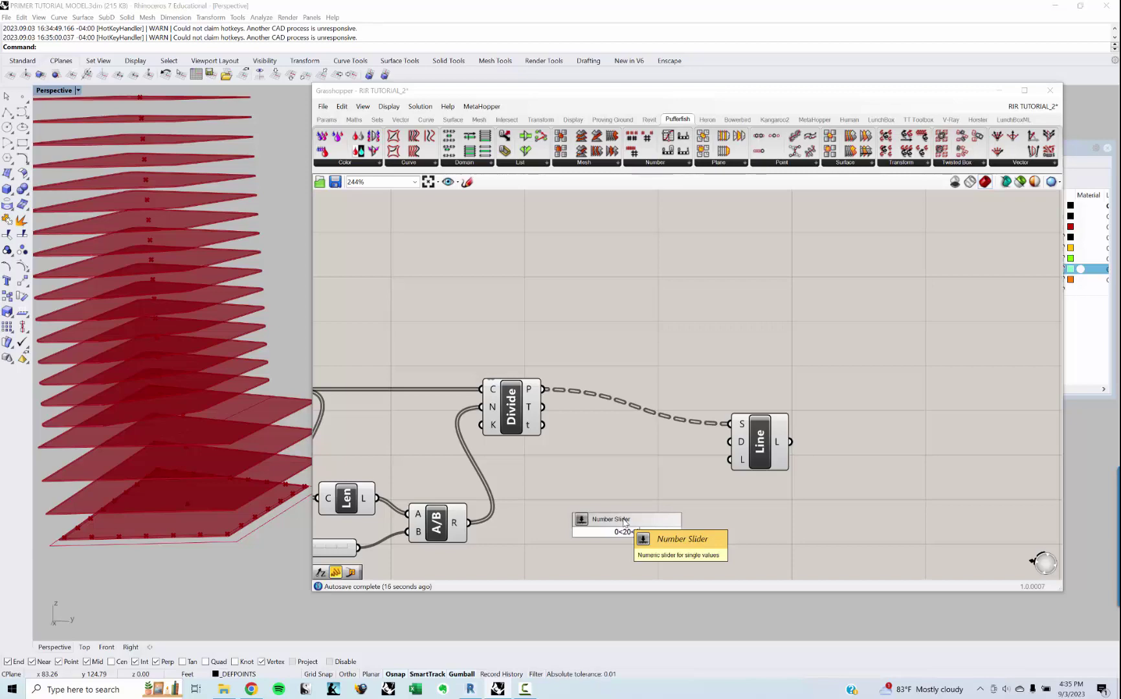
{"action": "key", "text": "Return"}
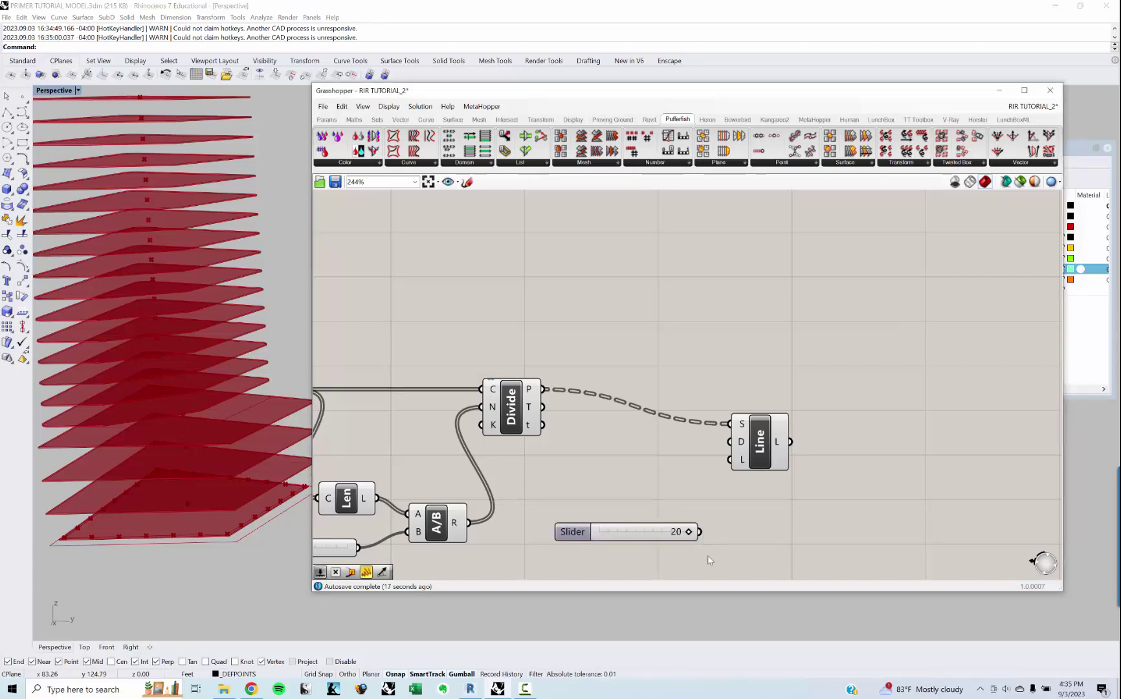
{"action": "left_click_drag", "start_coordinate": [699, 532], "coordinate": [731, 460]}
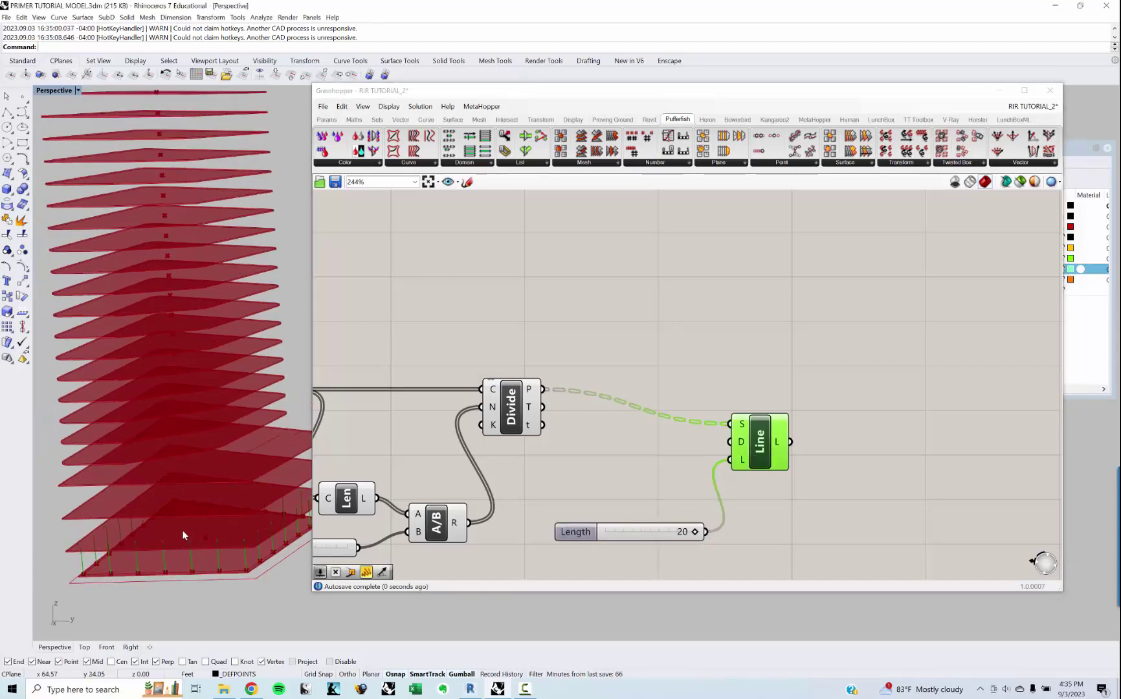
{"action": "right_click_drag", "start_coordinate": [183, 536], "coordinate": [177, 484]}
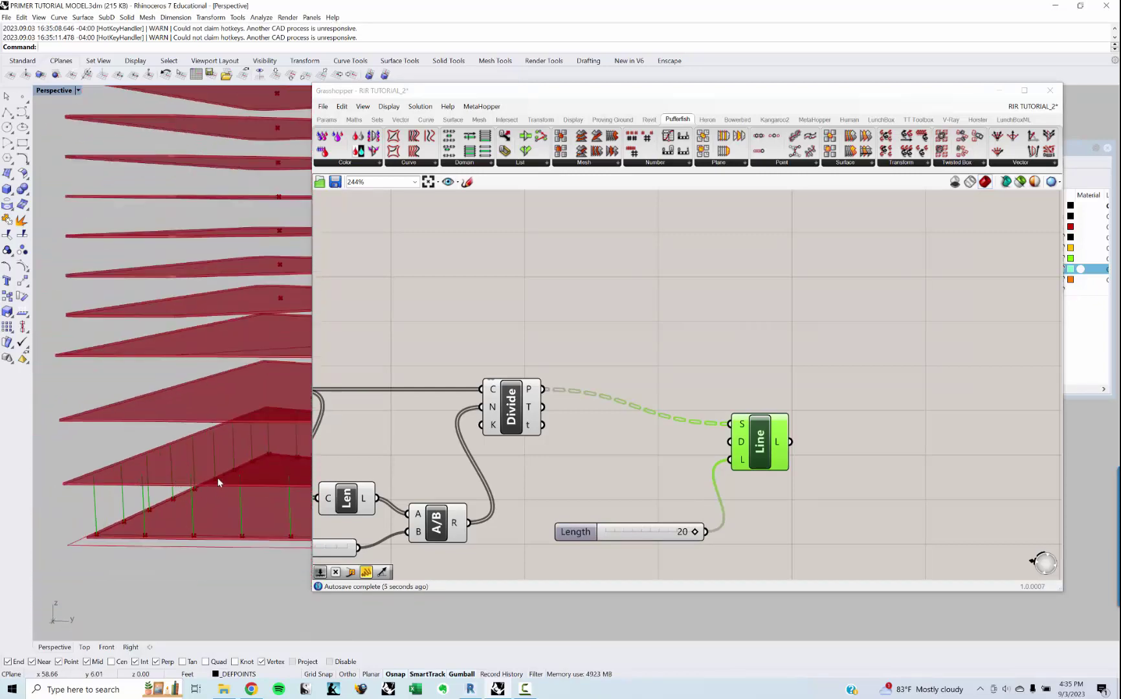
Step: Add an Element Parameter component beside the Floor component and connect the Floor output to its element input
{"action": "right_click_drag", "start_coordinate": [652, 479], "coordinate": [736, 471]}
{"action": "scroll", "coordinate": [611, 492], "scroll_direction": "down", "scroll_amount": 3}
{"action": "right_click_drag", "start_coordinate": [642, 462], "coordinate": [696, 471]}
{"action": "scroll", "coordinate": [758, 505], "scroll_direction": "up", "scroll_amount": 1}
{"action": "scroll", "coordinate": [694, 499], "scroll_direction": "down", "scroll_amount": 2}
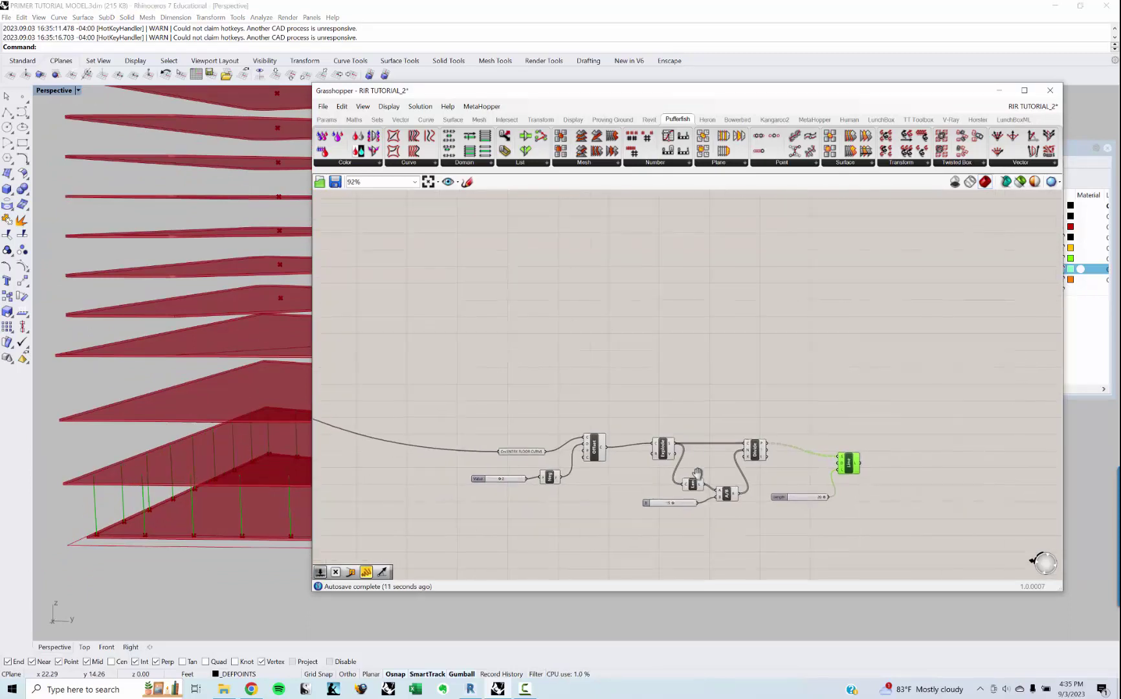
{"action": "scroll", "coordinate": [588, 355], "scroll_direction": "down", "scroll_amount": 3}
{"action": "right_click_drag", "start_coordinate": [582, 338], "coordinate": [556, 421]}
{"action": "scroll", "coordinate": [724, 263], "scroll_direction": "up", "scroll_amount": 1}
{"action": "scroll", "coordinate": [593, 409], "scroll_direction": "up", "scroll_amount": 5}
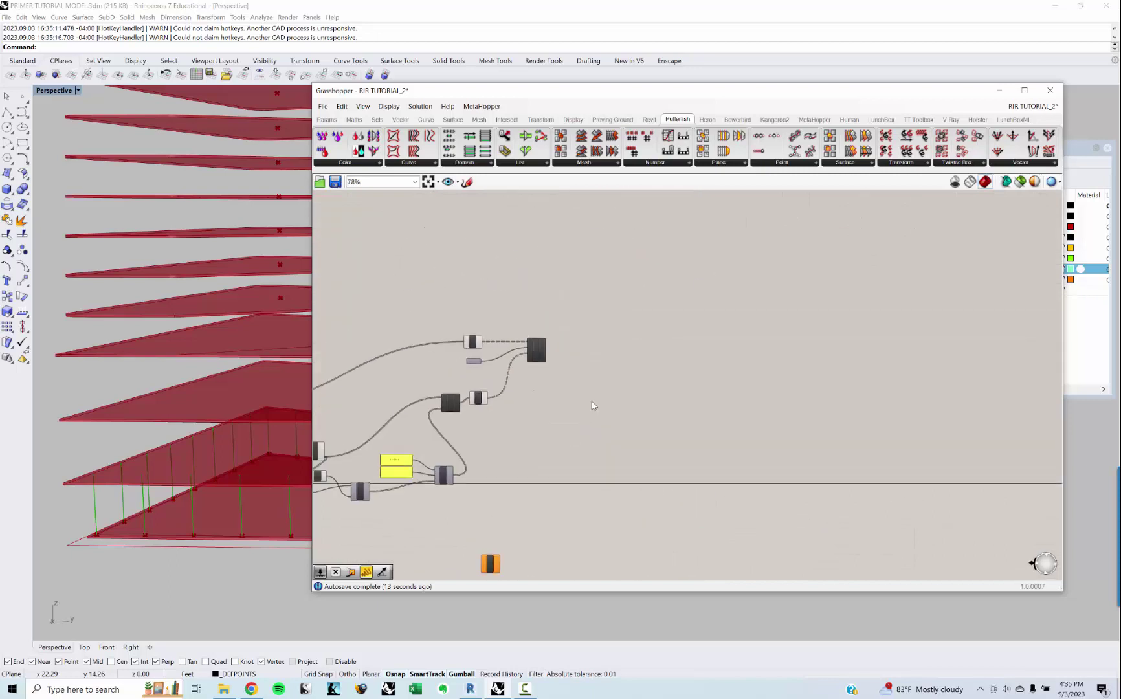
{"action": "double_click", "coordinate": [575, 362]}
{"action": "type", "text": "Ele"}
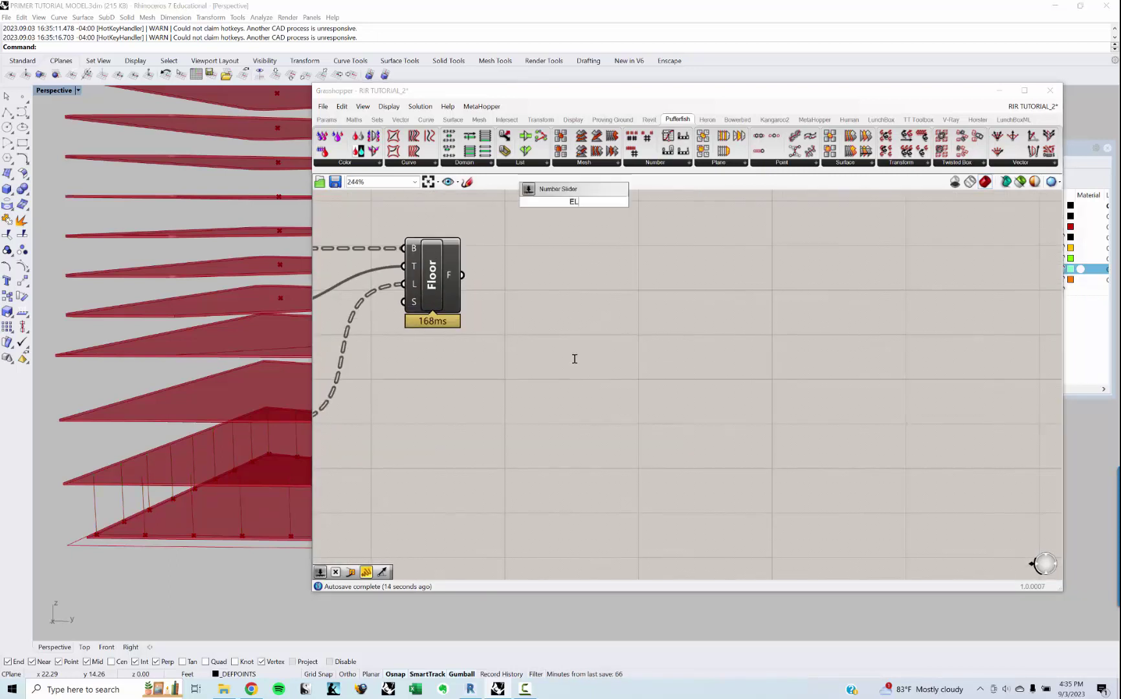
{"action": "type", "text": "MEN"}
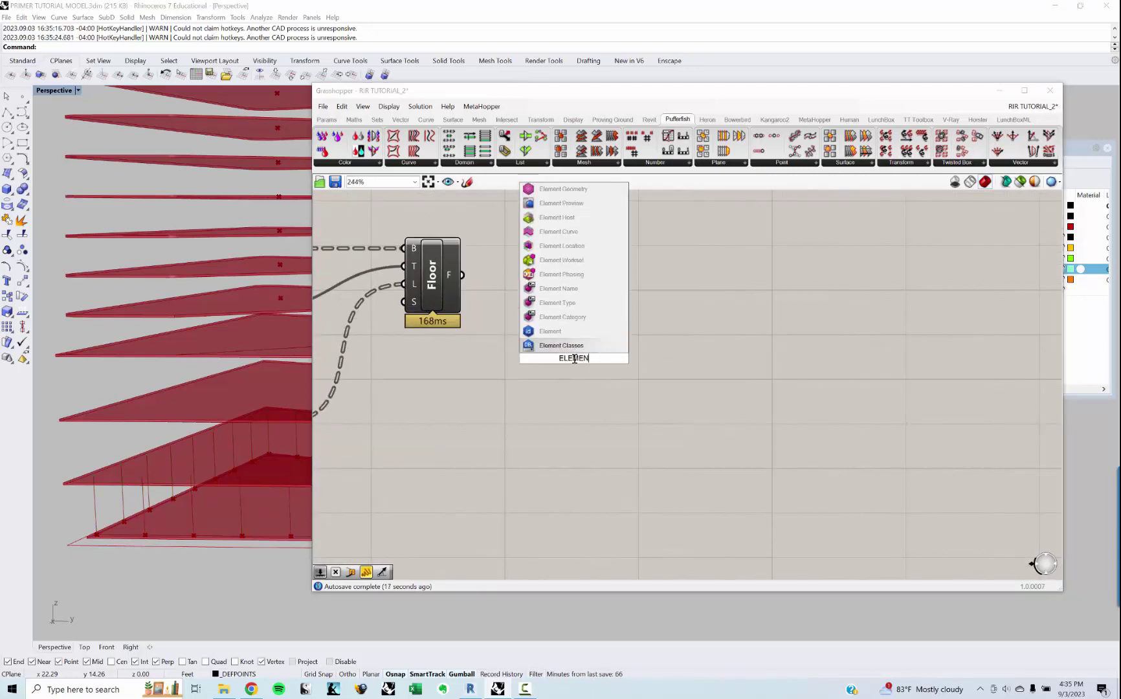
{"action": "type", "text": "T PAR"}
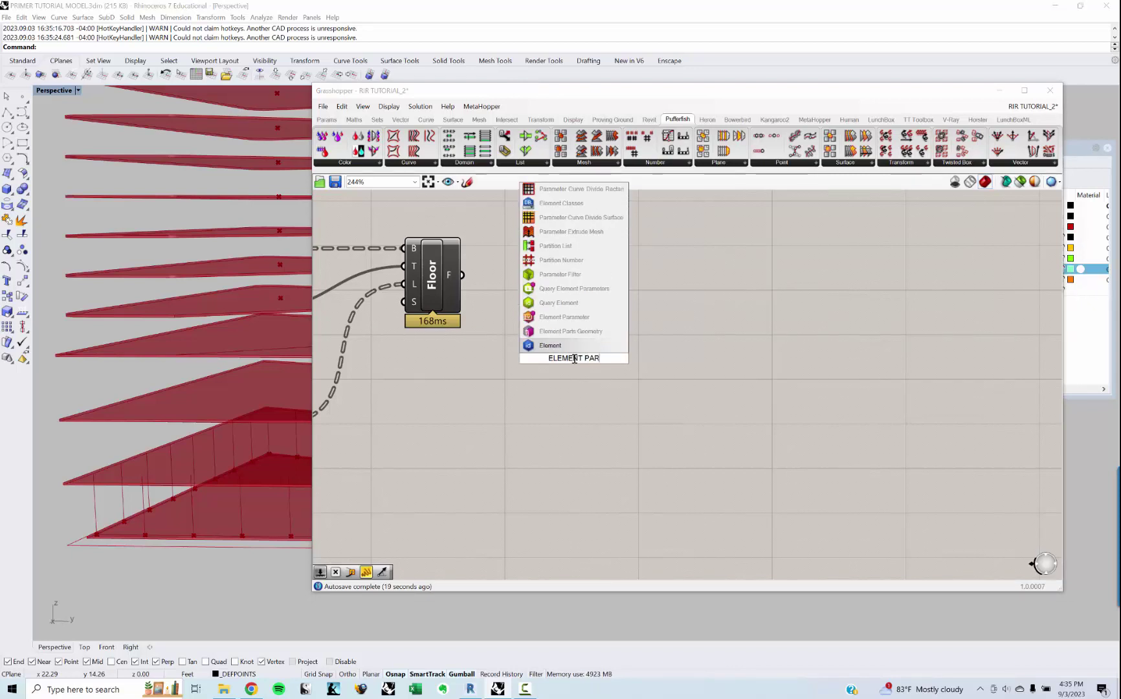
{"action": "type", "text": "AMETER"}
{"action": "key", "text": "Return"}
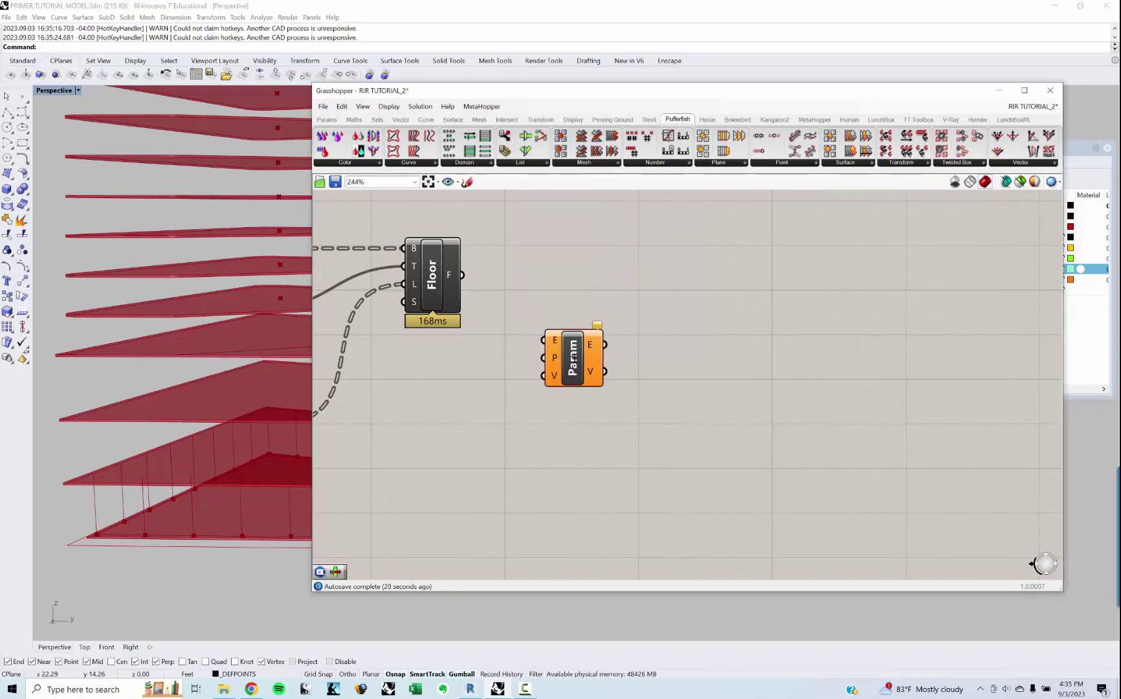
{"action": "left_click_drag", "start_coordinate": [462, 274], "coordinate": [568, 341]}
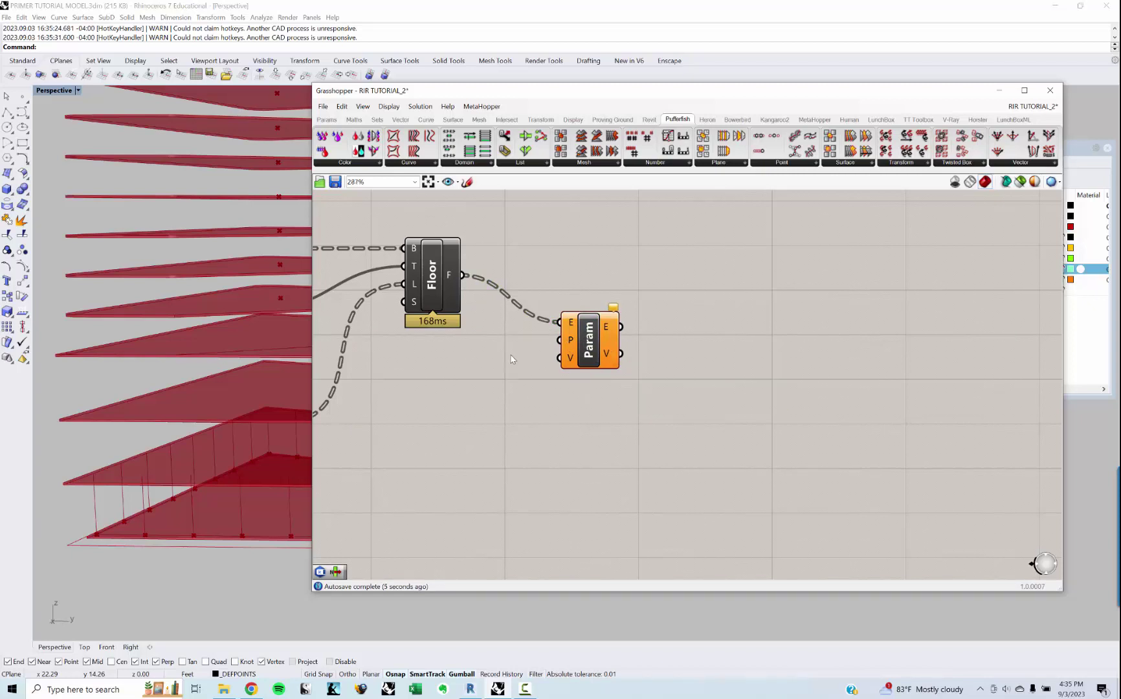
Step: Add a Revit Parameter component below the Floor component, next to the Element Parameter component
{"action": "scroll", "coordinate": [512, 354], "scroll_direction": "up", "scroll_amount": 3}
{"action": "double_click", "coordinate": [523, 433]}
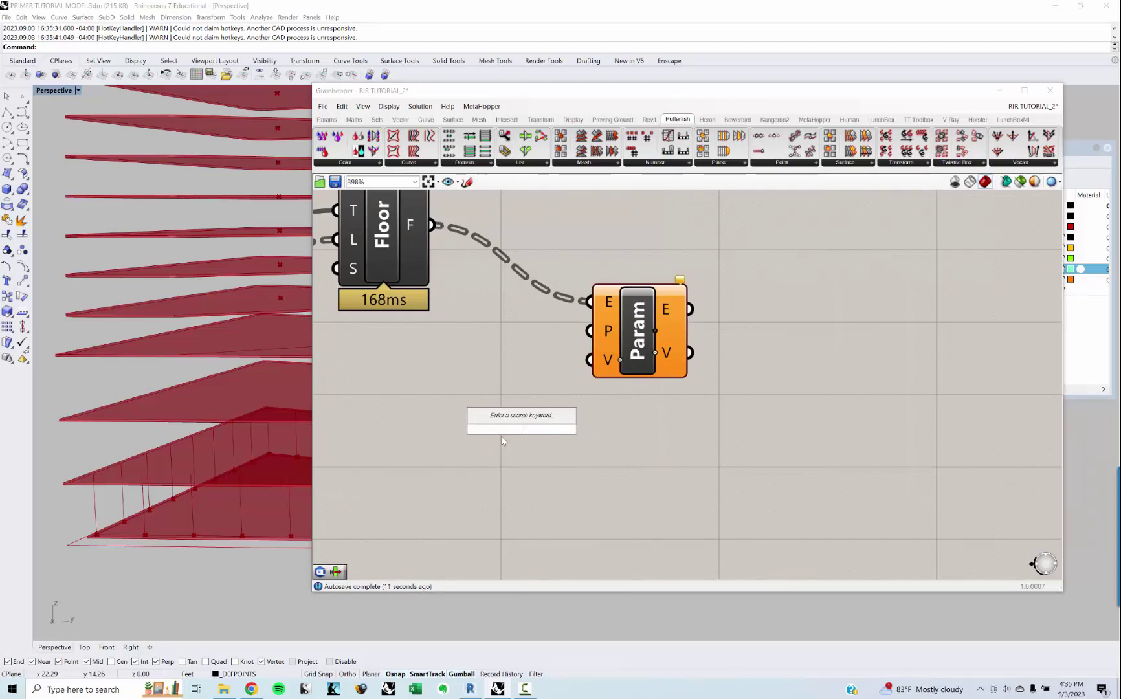
{"action": "type", "text": "PARAMETER"}
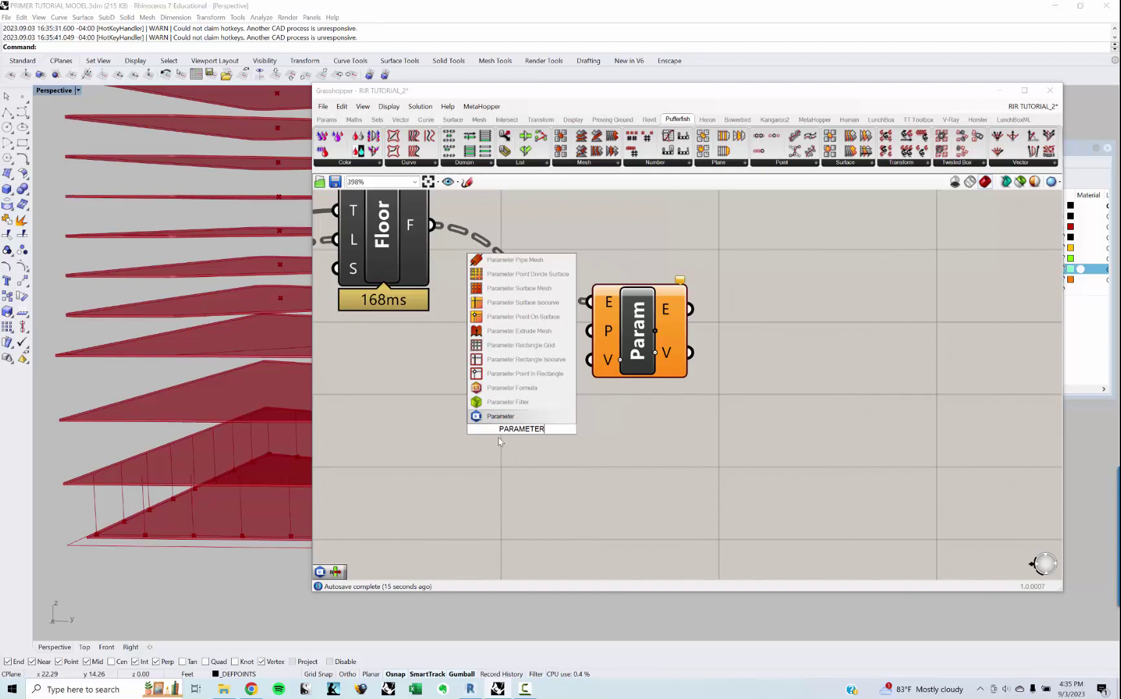
{"action": "key", "text": "Return"}
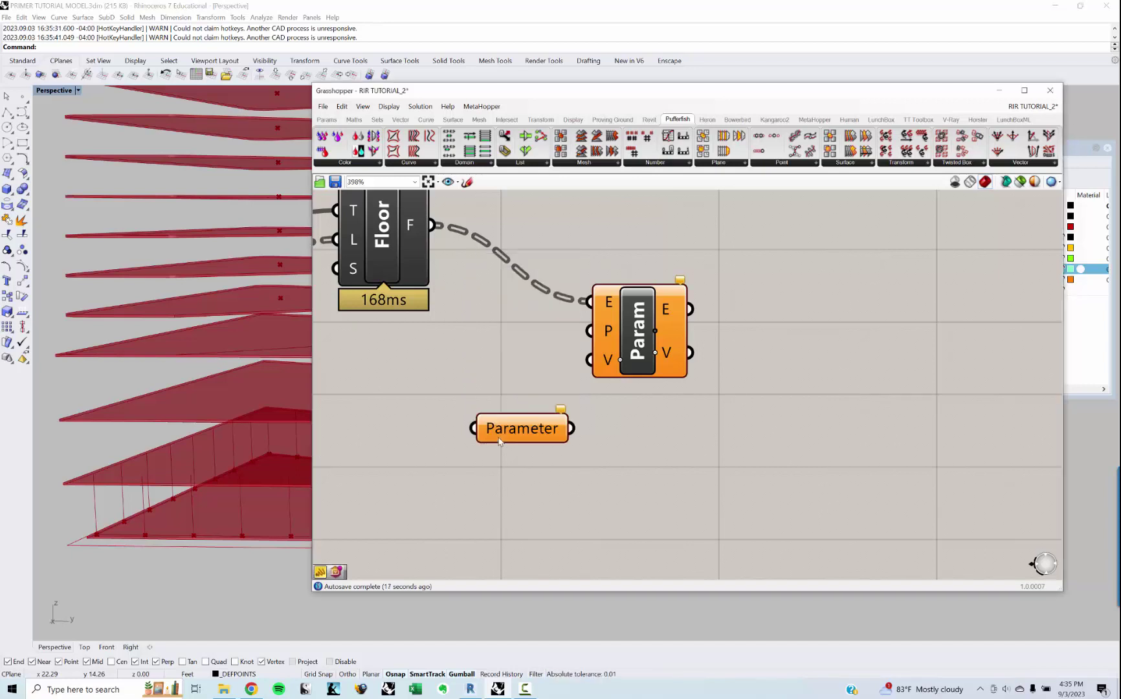
Step: Filter the Parameter component's available parameters to Model categories and the Floors category
{"action": "right_click", "coordinate": [510, 427]}
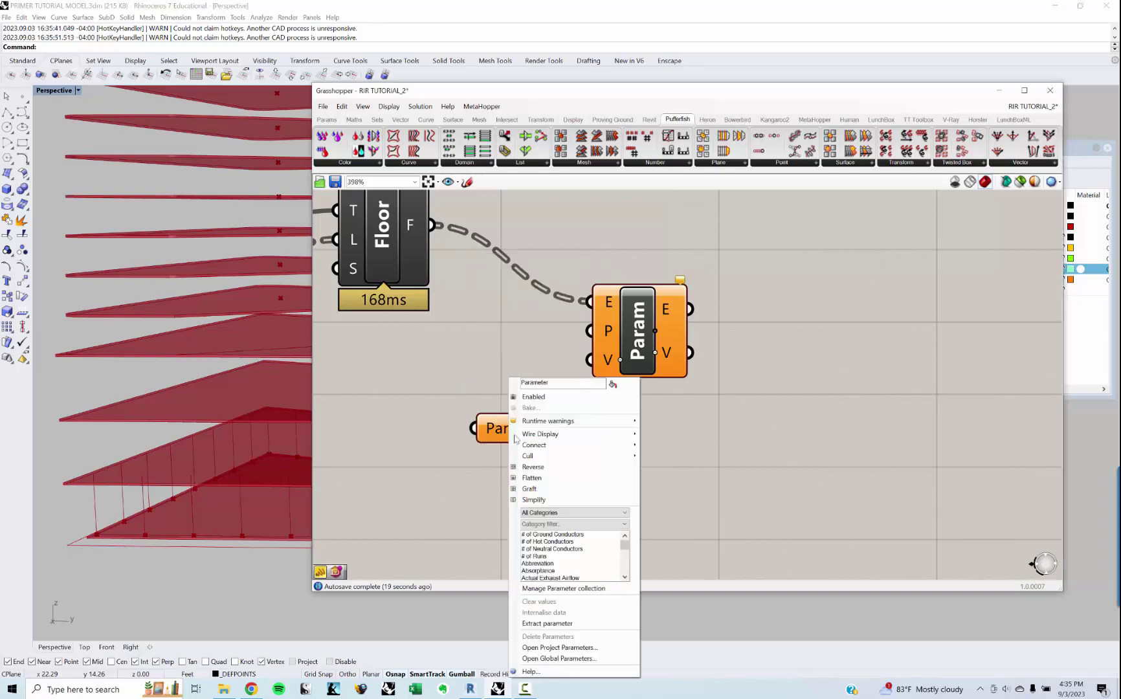
{"action": "left_click", "coordinate": [561, 514]}
{"action": "left_click", "coordinate": [560, 520]}
{"action": "left_click", "coordinate": [558, 515]}
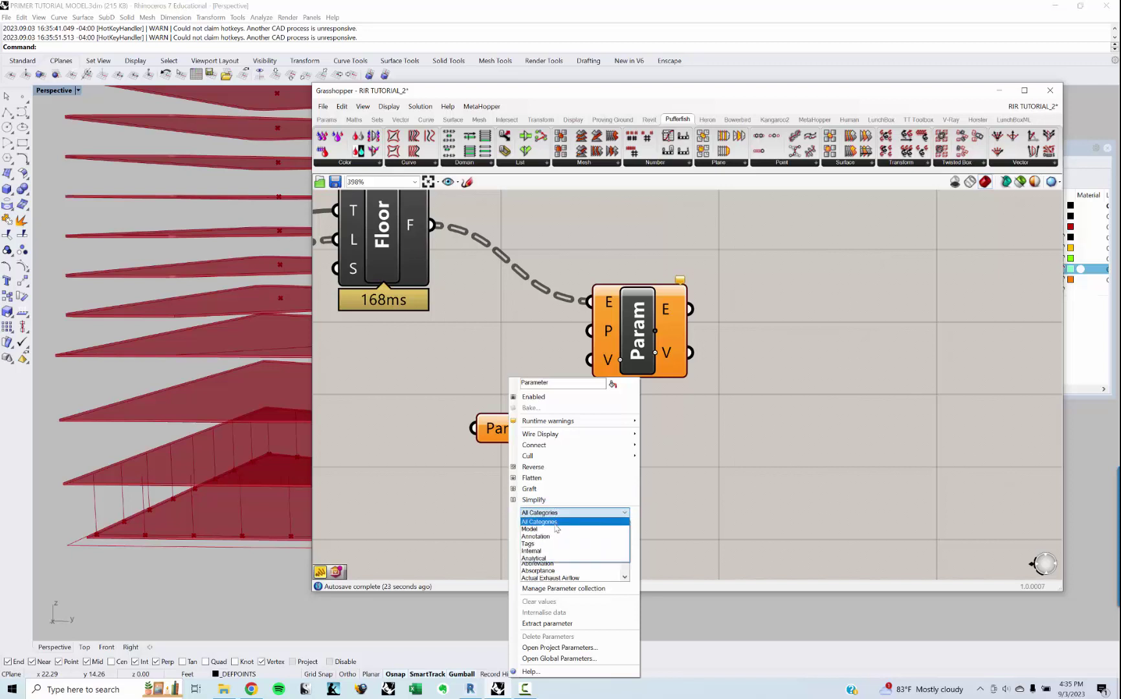
{"action": "left_click", "coordinate": [558, 528]}
{"action": "left_click", "coordinate": [556, 526]}
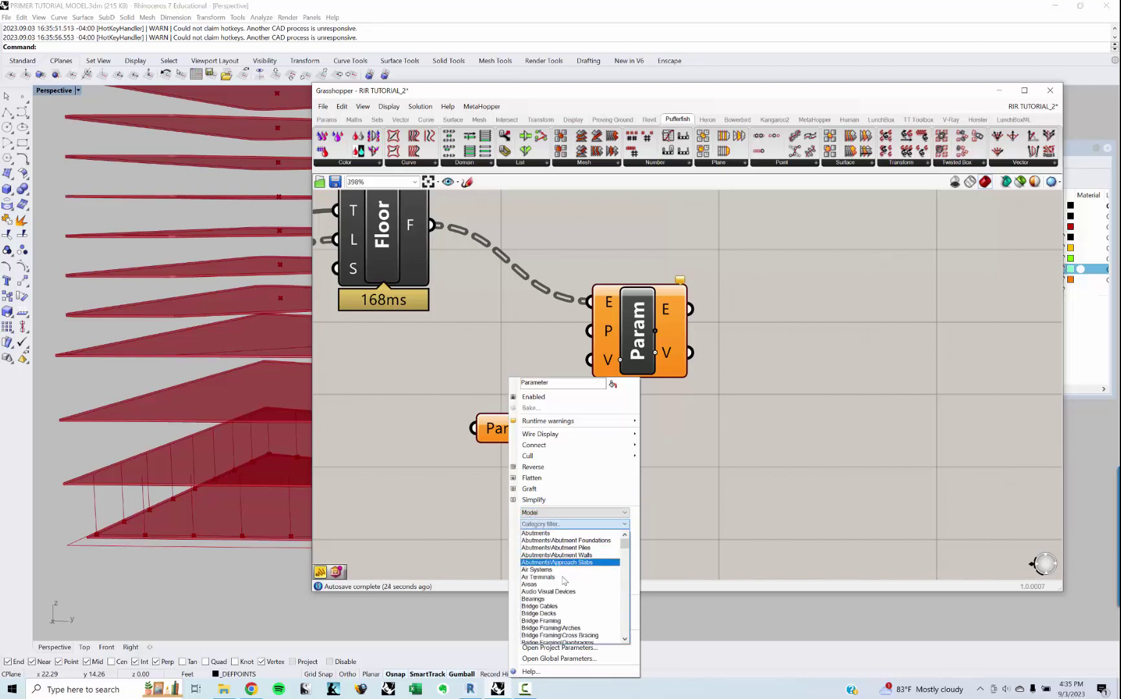
{"action": "scroll", "coordinate": [563, 593], "scroll_direction": "down", "scroll_amount": 8}
{"action": "scroll", "coordinate": [563, 594], "scroll_direction": "down", "scroll_amount": 5}
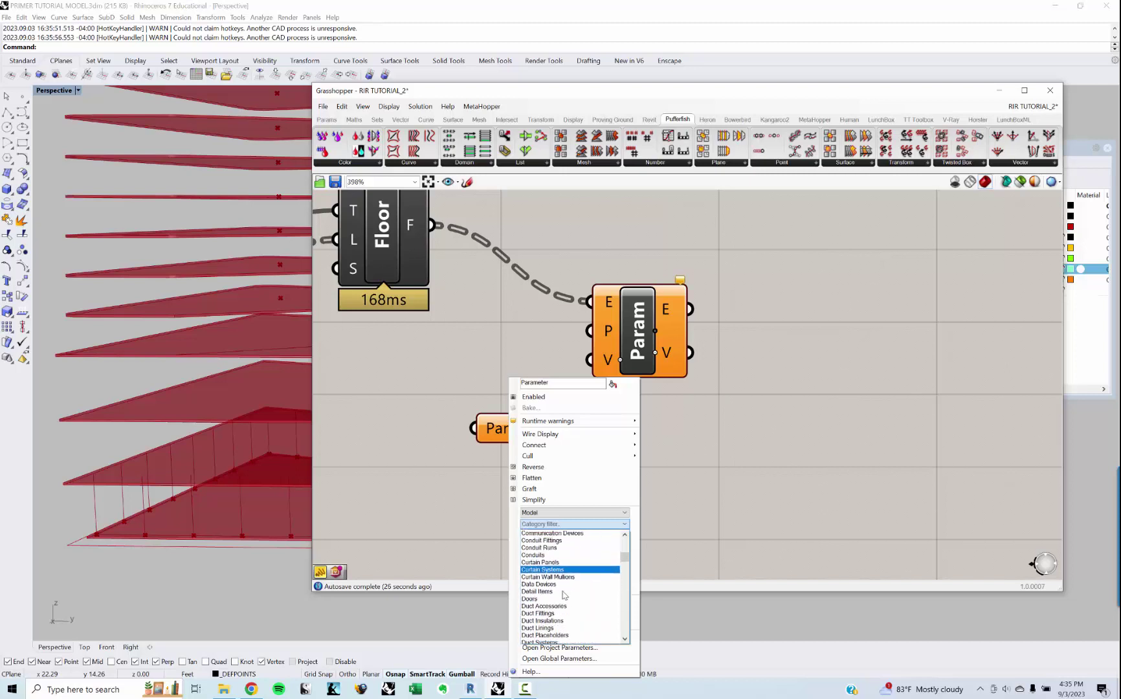
{"action": "scroll", "coordinate": [563, 595], "scroll_direction": "down", "scroll_amount": 3}
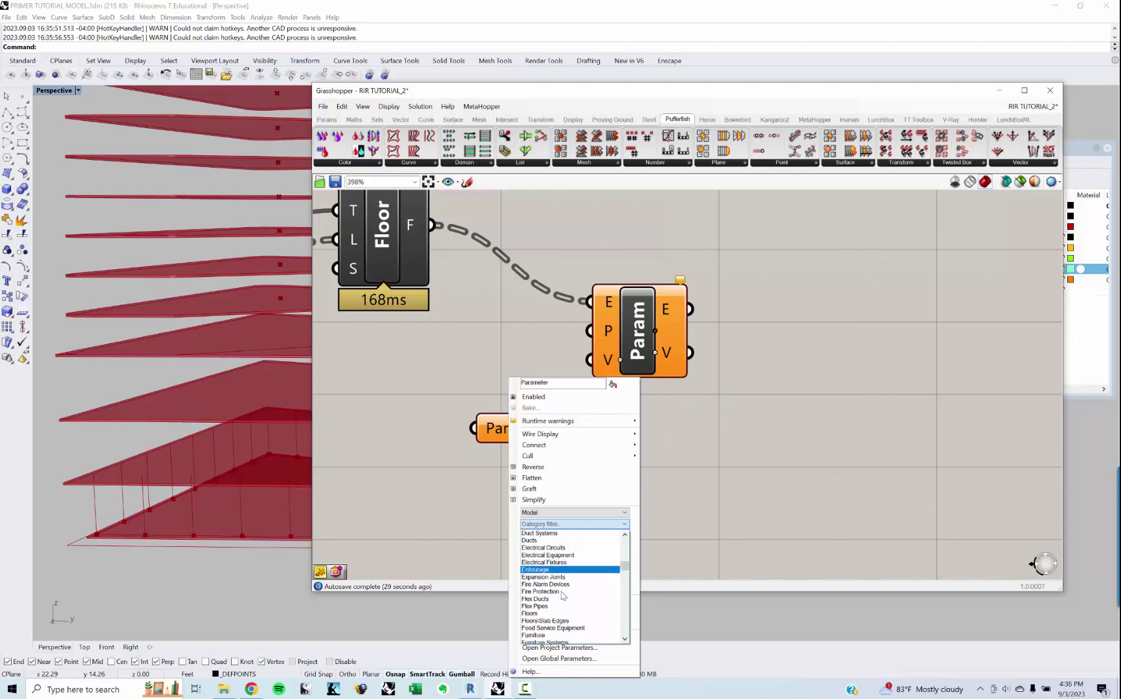
{"action": "left_click", "coordinate": [552, 615]}
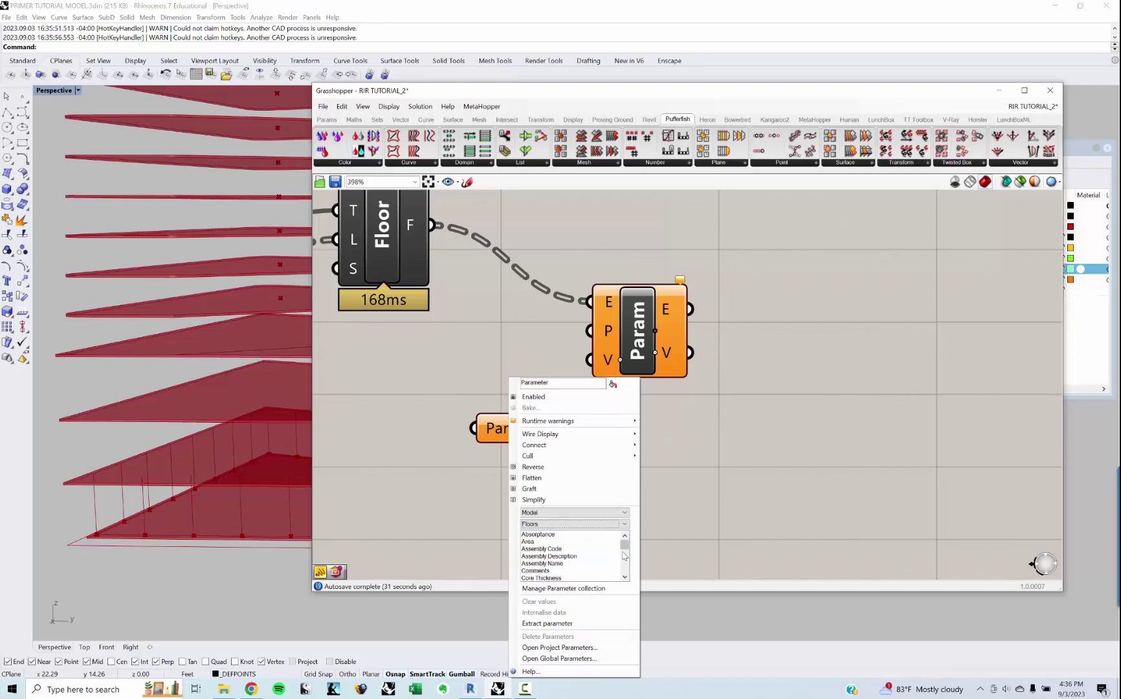
Step: Choose Default Thickness as the Parameter component's floor parameter and connect it to the Element Parameter component's parameter input
{"action": "scroll", "coordinate": [626, 581], "scroll_direction": "down", "scroll_amount": 4}
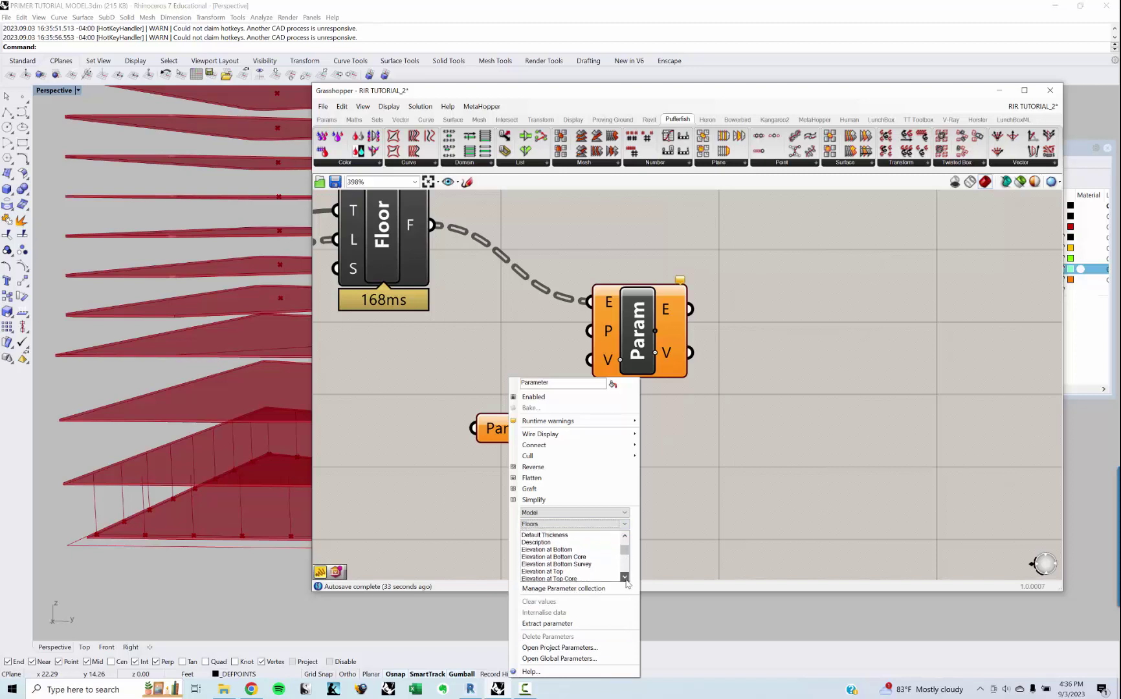
{"action": "scroll", "coordinate": [626, 582], "scroll_direction": "down", "scroll_amount": 6}
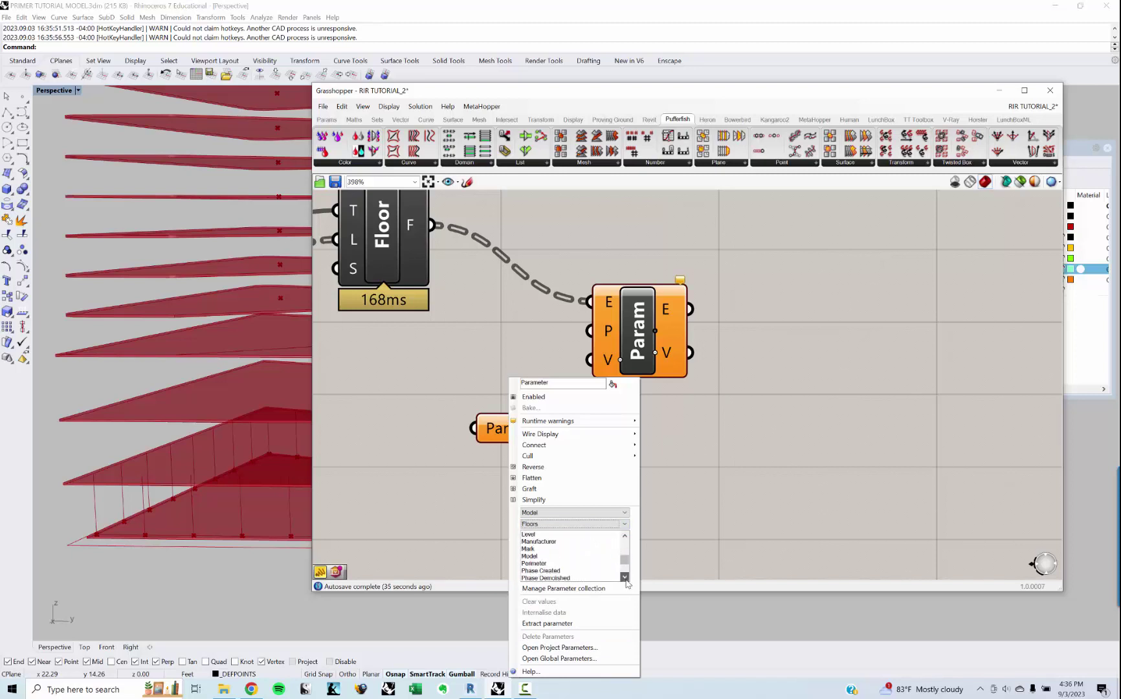
{"action": "scroll", "coordinate": [626, 583], "scroll_direction": "down", "scroll_amount": 2}
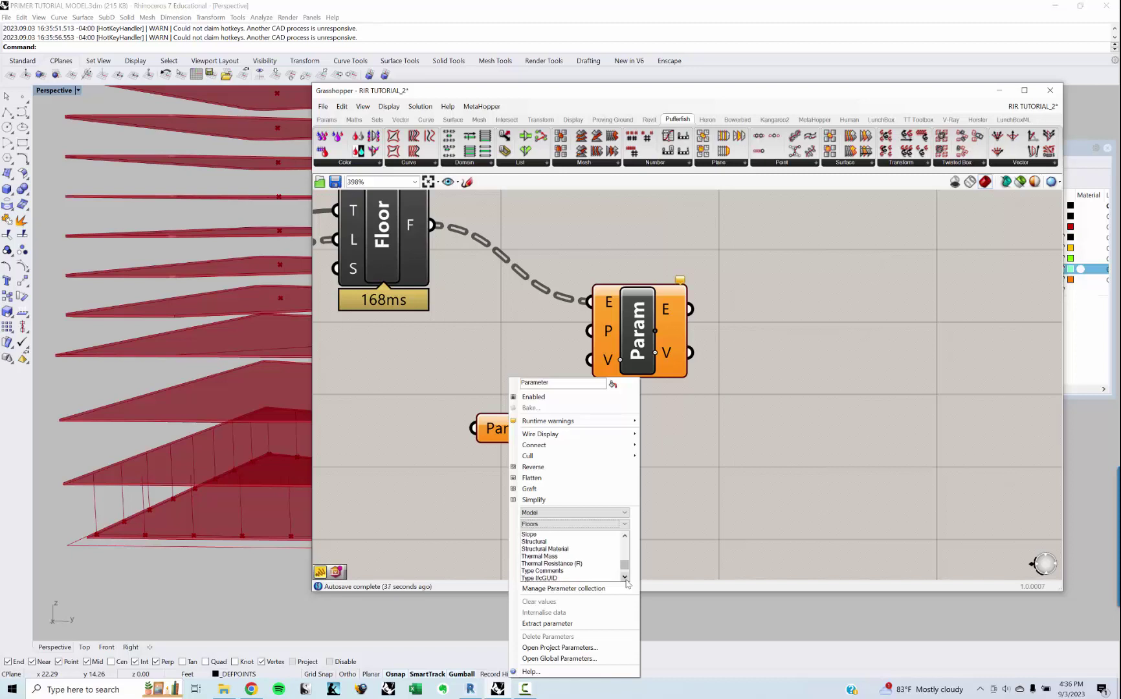
{"action": "scroll", "coordinate": [626, 541], "scroll_direction": "up", "scroll_amount": 5}
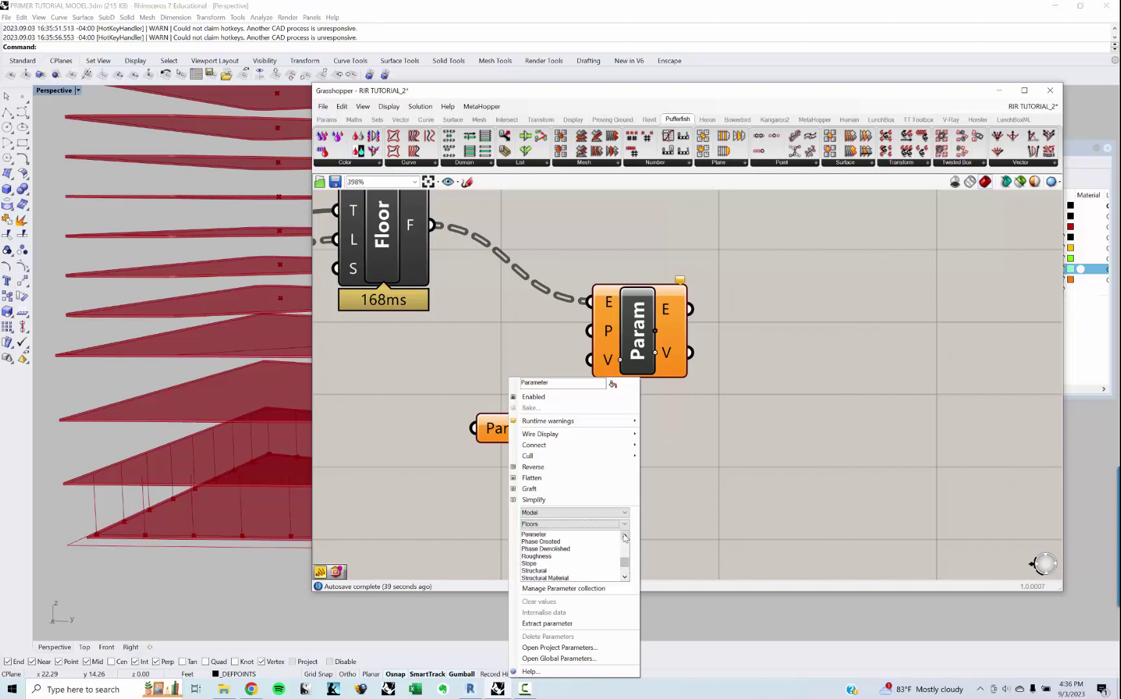
{"action": "scroll", "coordinate": [625, 537], "scroll_direction": "up", "scroll_amount": 4}
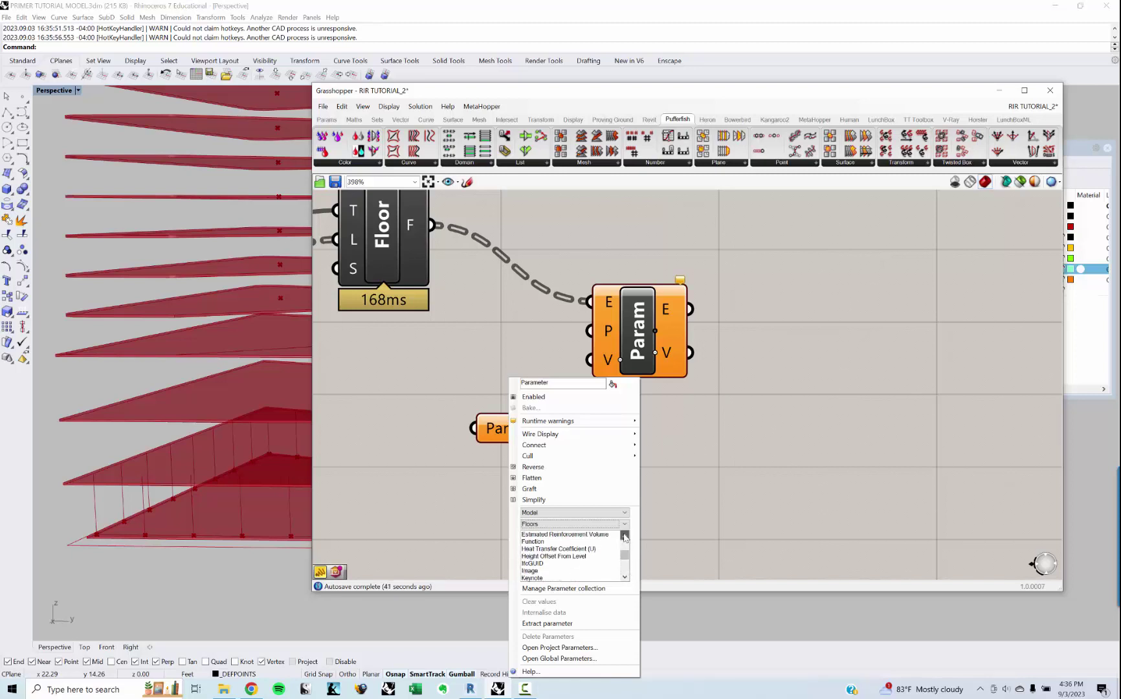
{"action": "scroll", "coordinate": [626, 538], "scroll_direction": "up", "scroll_amount": 3}
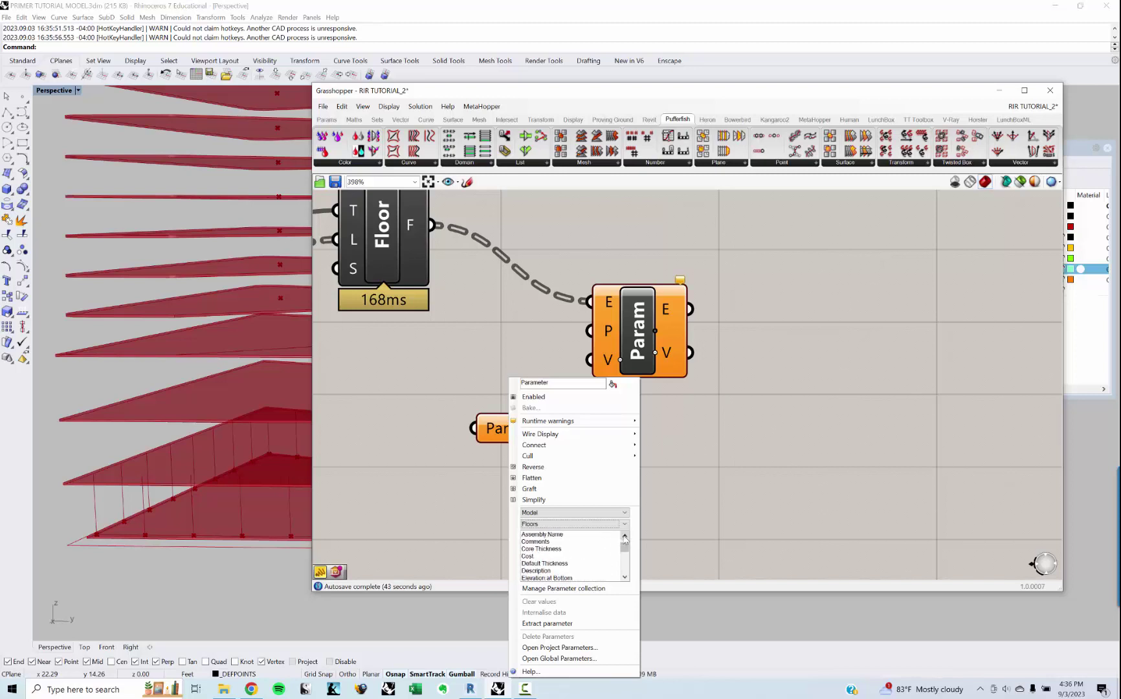
{"action": "left_click", "coordinate": [570, 563]}
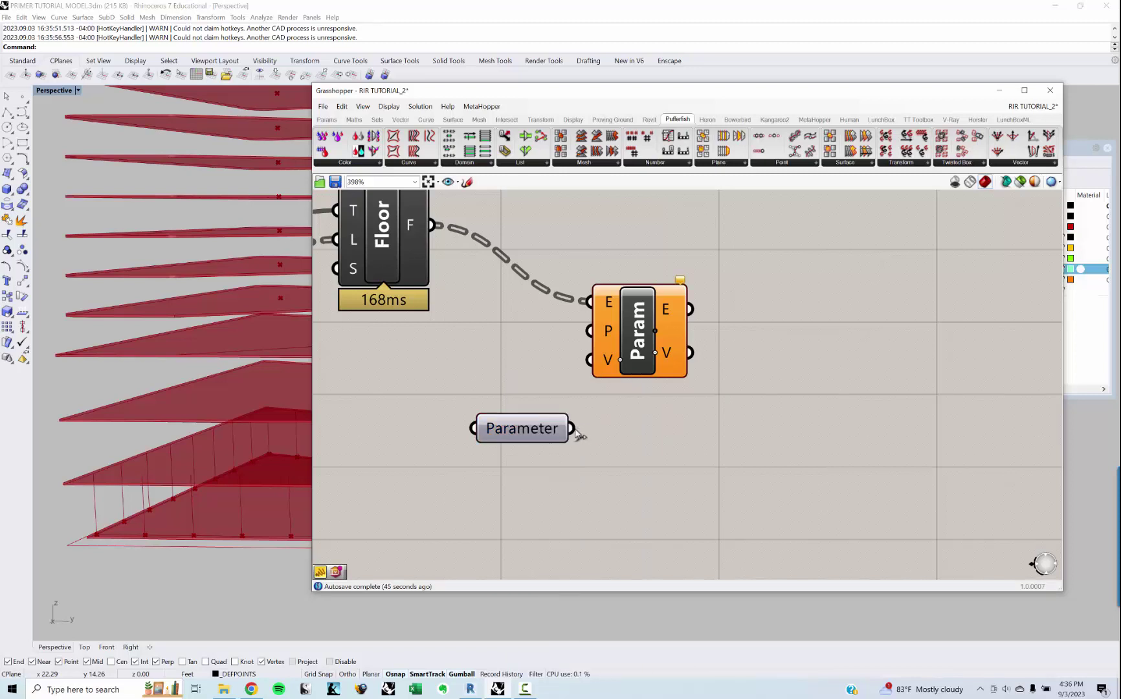
{"action": "left_click_drag", "start_coordinate": [574, 428], "coordinate": [589, 331]}
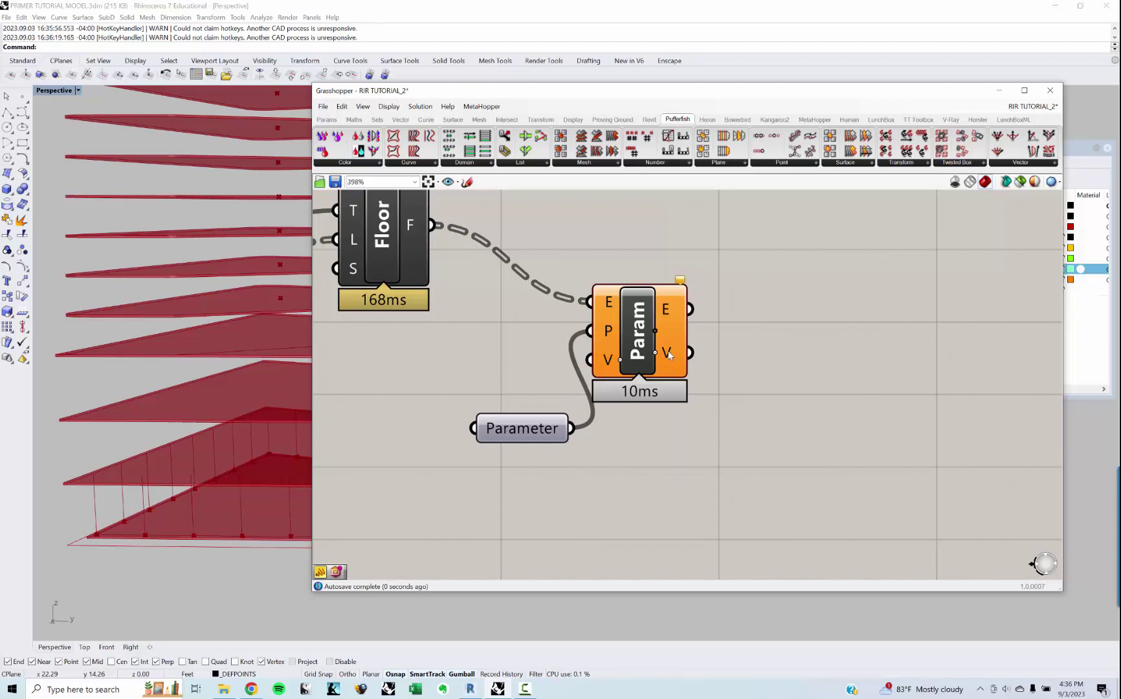
Step: Add a Panel beside the Element Parameter component and connect the value output to it
{"action": "double_click", "coordinate": [789, 396]}
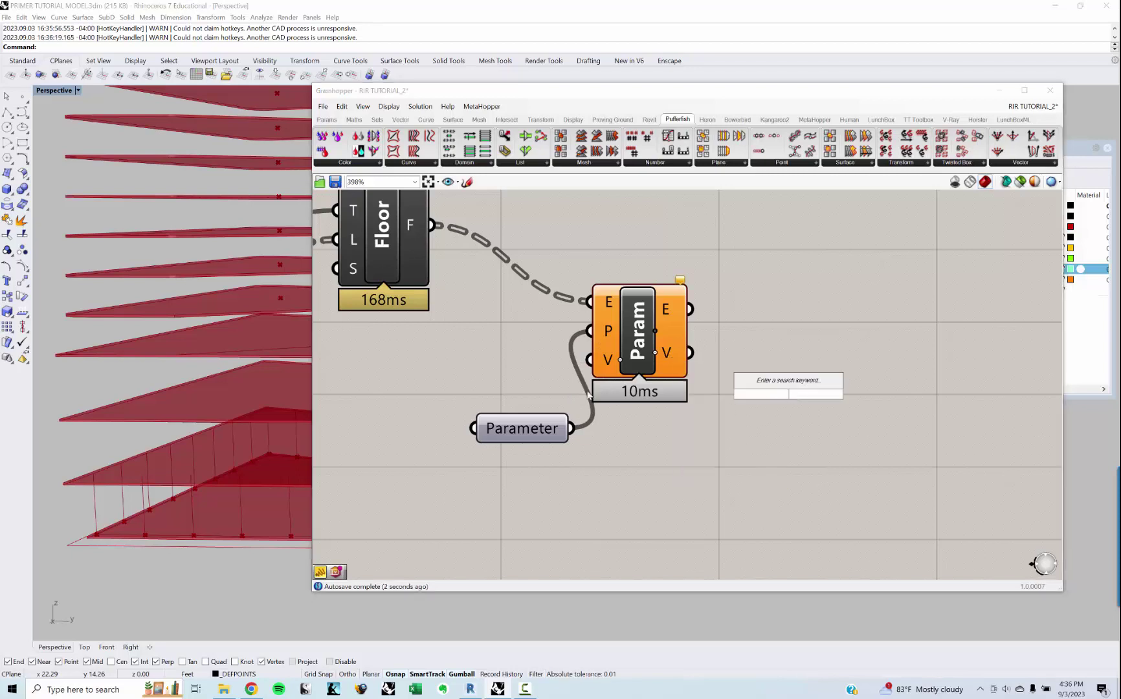
{"action": "type", "text": "PANEL"}
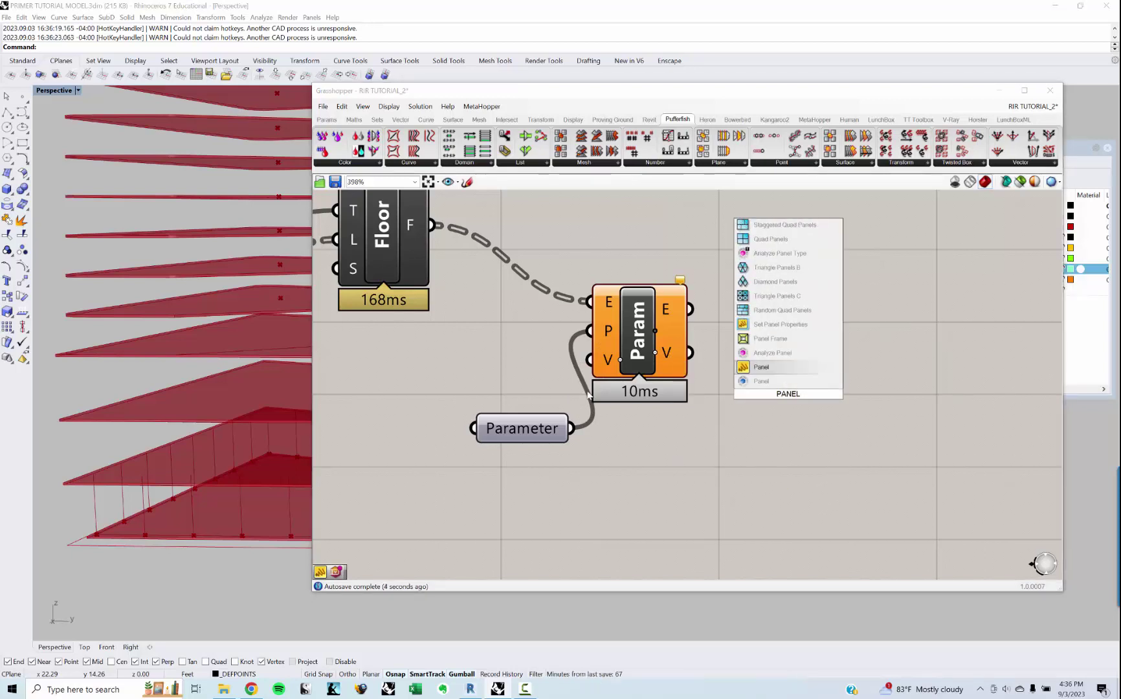
{"action": "key", "text": "Return"}
{"action": "scroll", "coordinate": [567, 352], "scroll_direction": "down", "scroll_amount": 3}
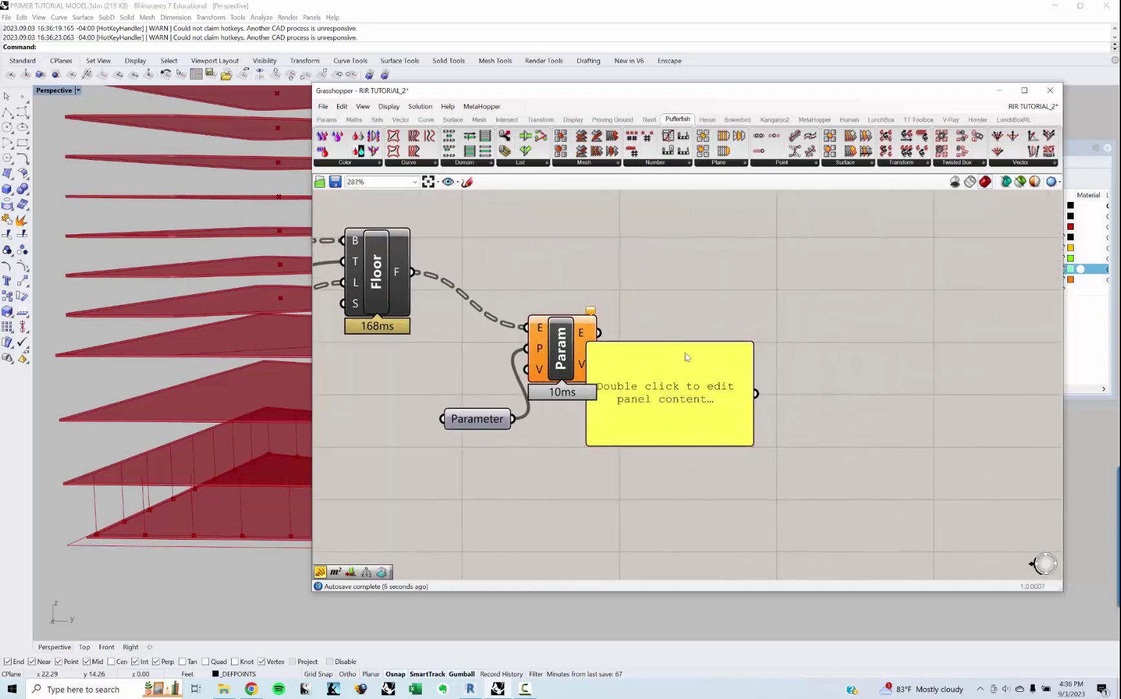
{"action": "left_click_drag", "start_coordinate": [681, 367], "coordinate": [775, 377]}
{"action": "left_click_drag", "start_coordinate": [599, 364], "coordinate": [678, 402]}
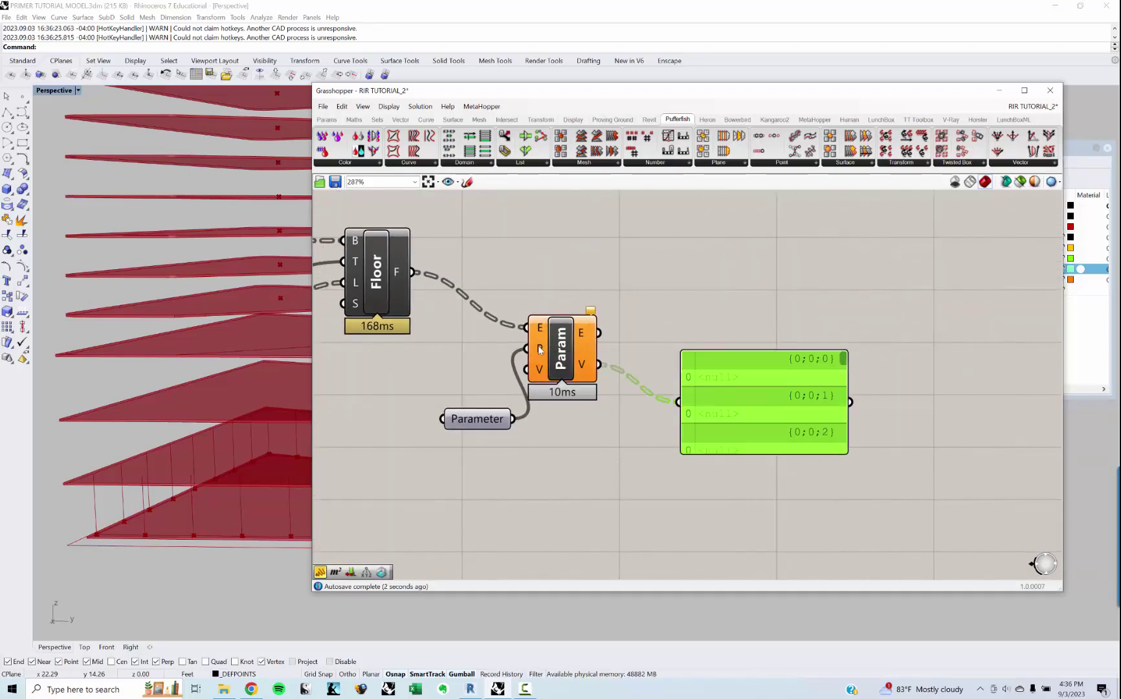
Step: Switch the Parameter component's selected floor parameter to Core Thickness
{"action": "mouse_move", "coordinate": [543, 330]}
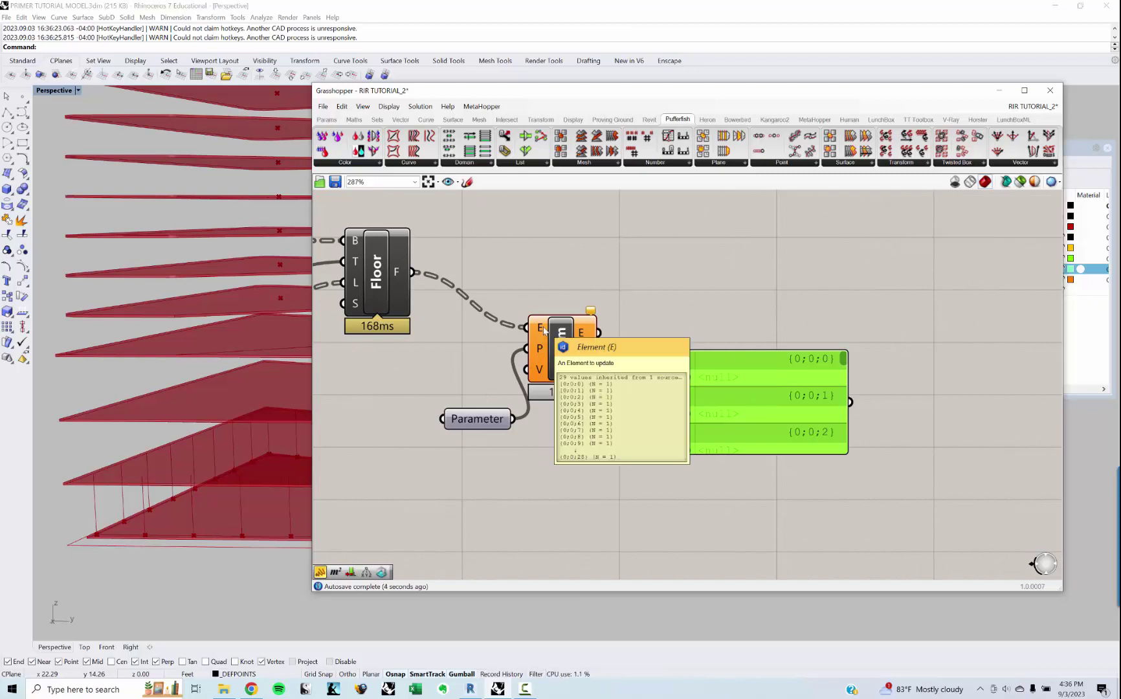
{"action": "right_click", "coordinate": [497, 427]}
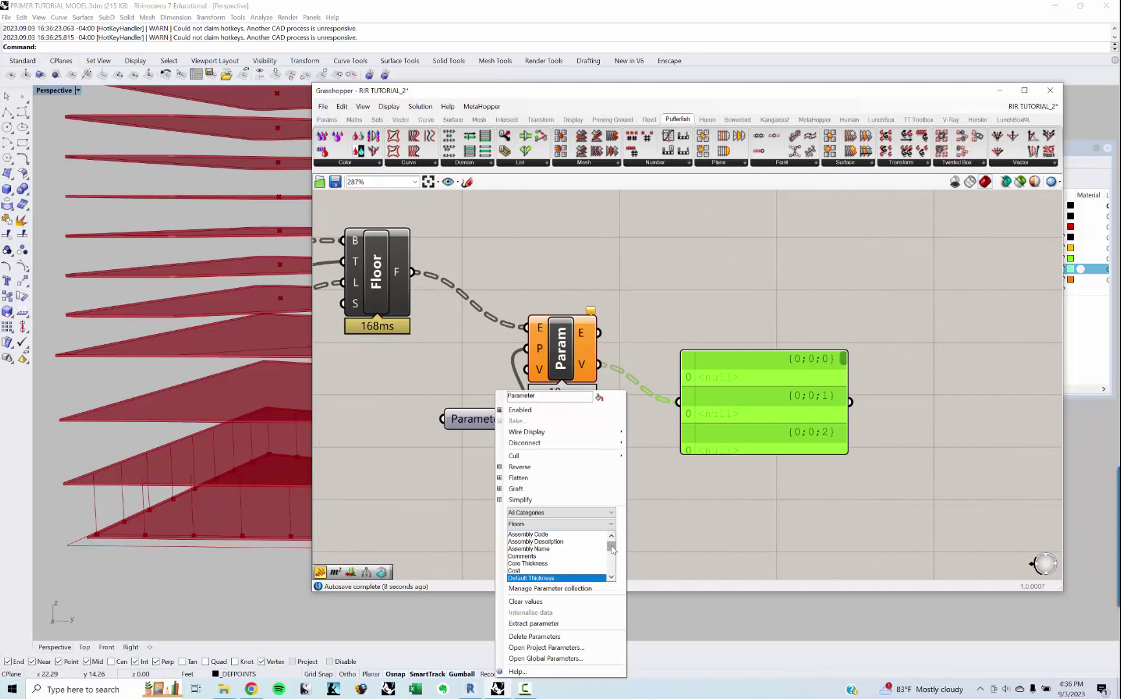
{"action": "left_click_drag", "start_coordinate": [611, 546], "coordinate": [612, 547]}
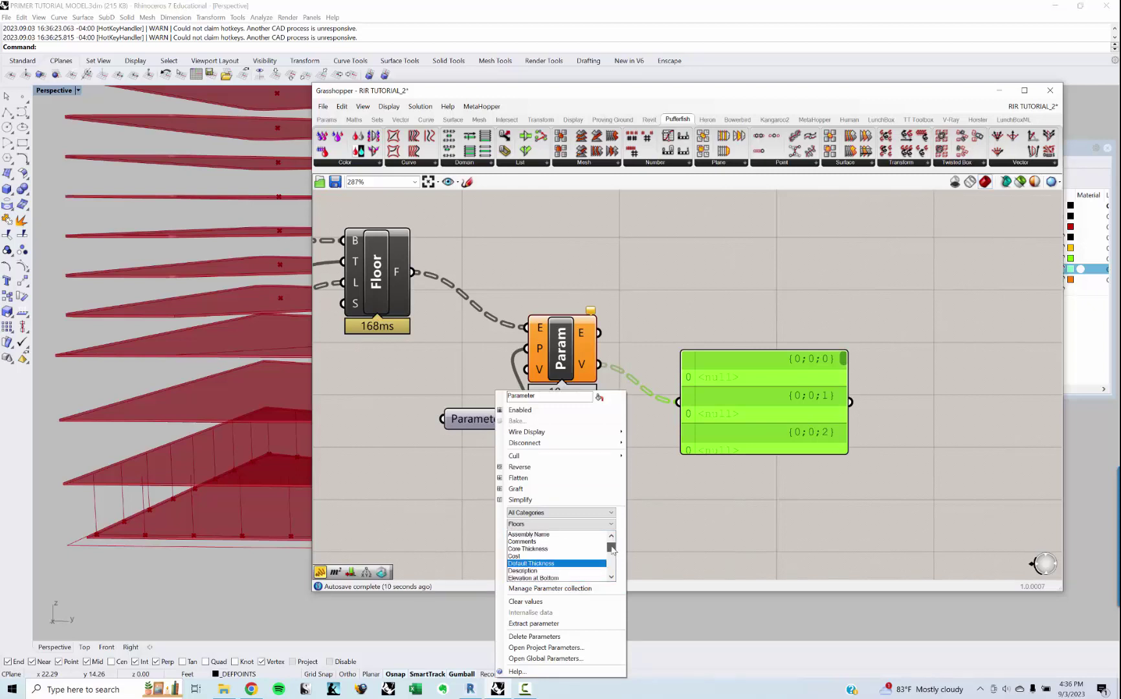
{"action": "left_click", "coordinate": [550, 549]}
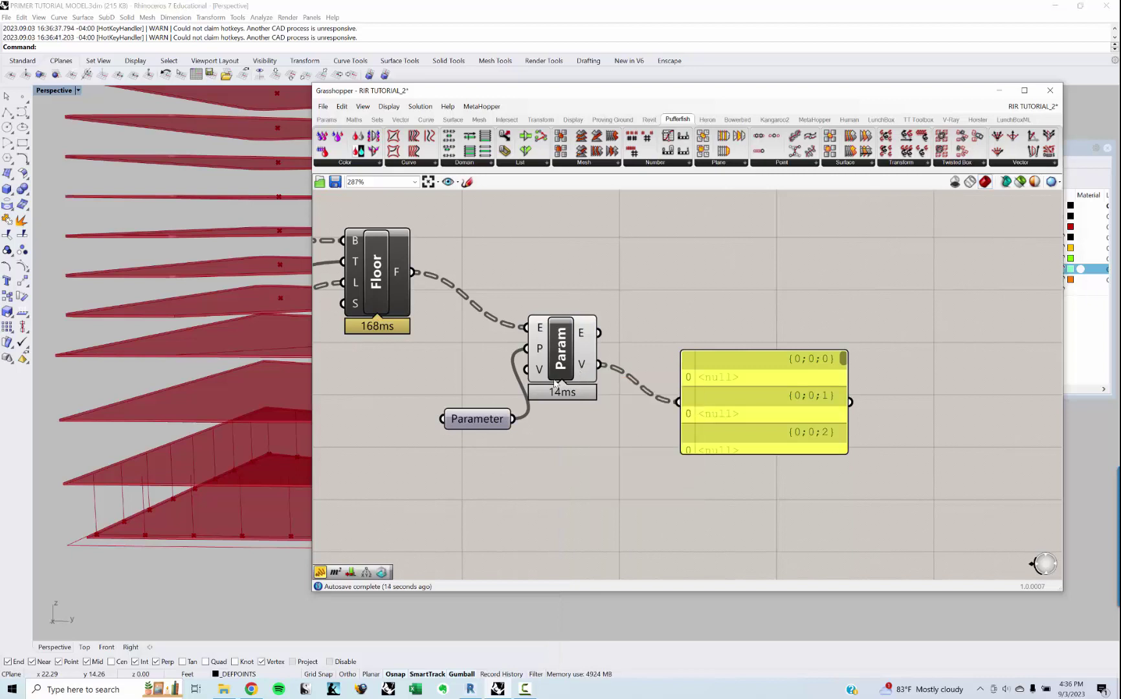
{"action": "right_click", "coordinate": [536, 348]}
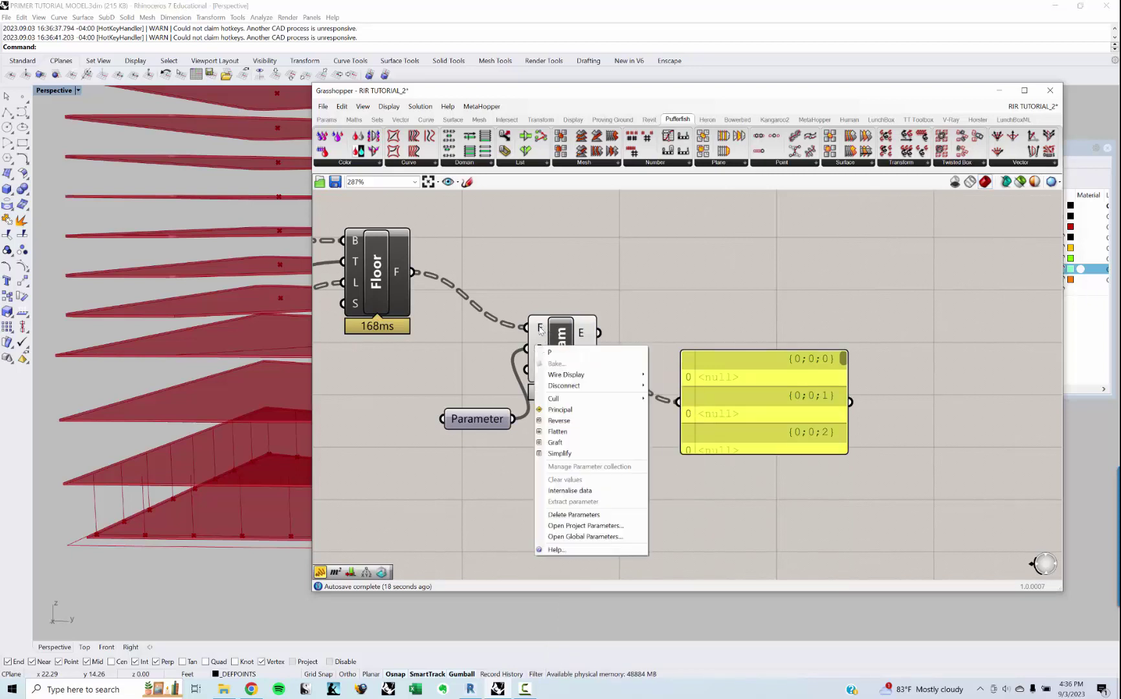
{"action": "left_click", "coordinate": [544, 282]}
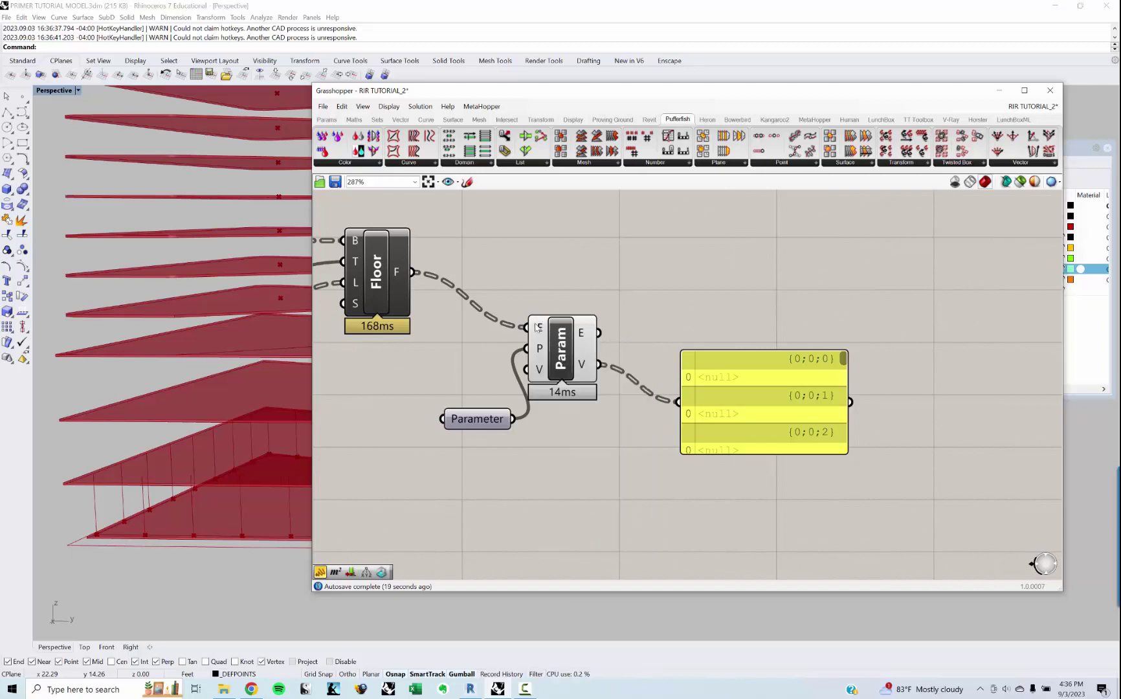
{"action": "right_click", "coordinate": [492, 427]}
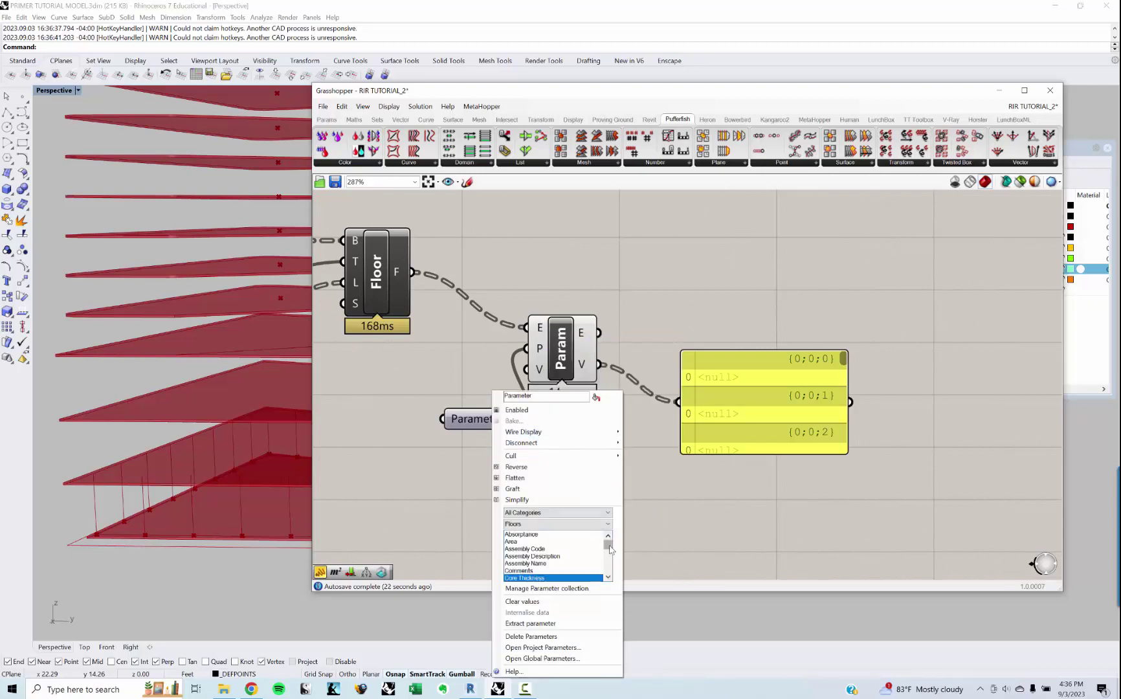
{"action": "left_click_drag", "start_coordinate": [608, 548], "coordinate": [610, 575]}
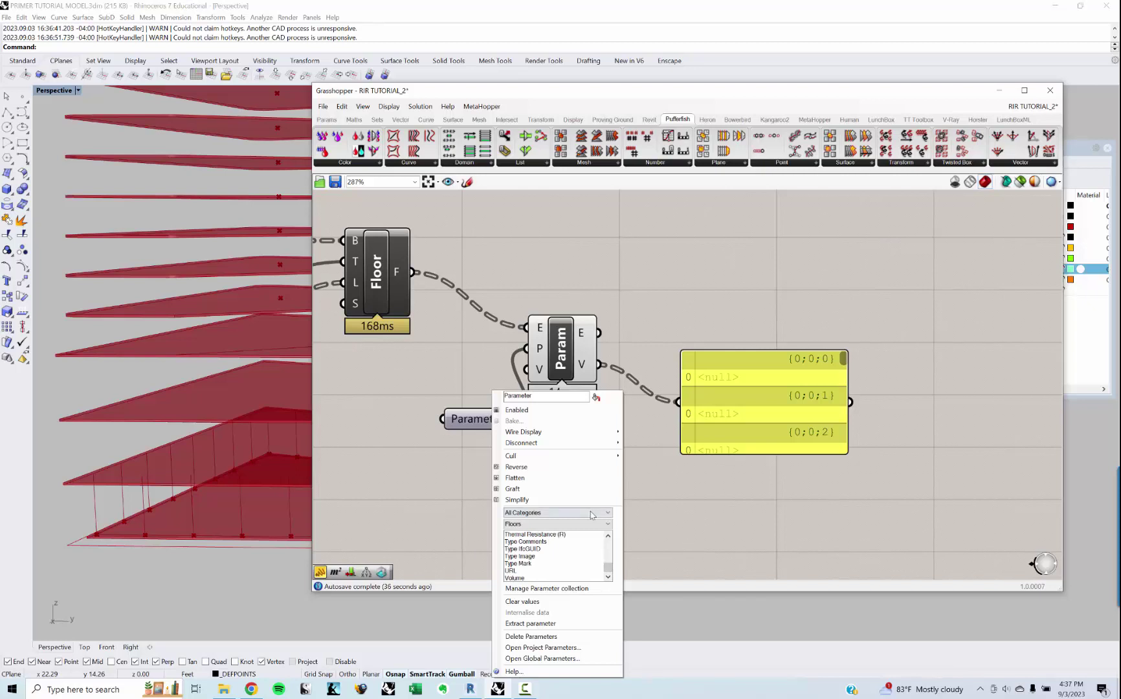
{"action": "left_click", "coordinate": [654, 494]}
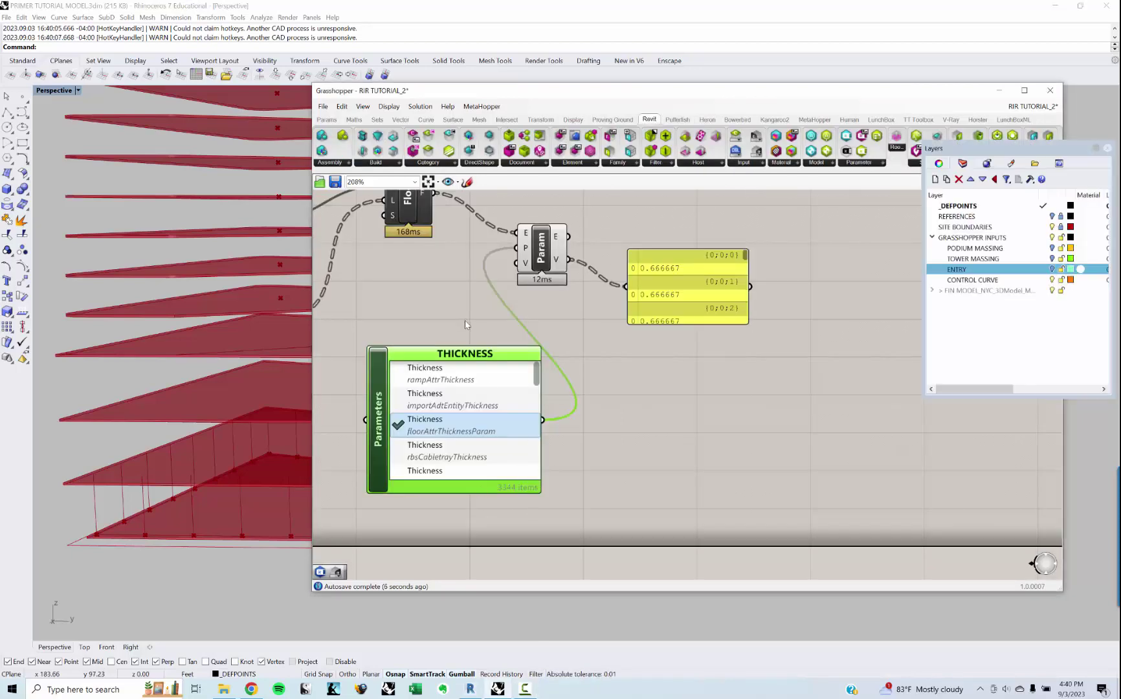
Step: Reposition the Element Parameter component and its output panel so they line up with the Floor component
{"action": "right_click_drag", "start_coordinate": [459, 306], "coordinate": [509, 307]}
{"action": "left_click_drag", "start_coordinate": [572, 288], "coordinate": [603, 246]}
{"action": "left_click_drag", "start_coordinate": [717, 292], "coordinate": [756, 237]}
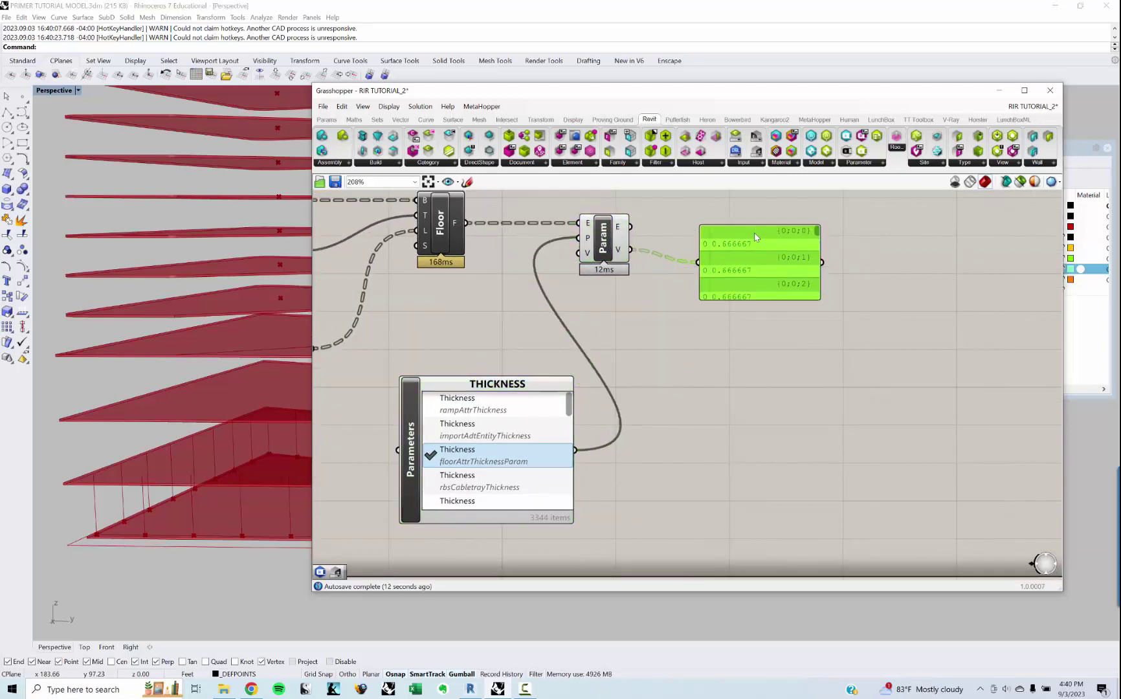
{"action": "right_click_drag", "start_coordinate": [555, 302], "coordinate": [578, 306]}
{"action": "right_click", "coordinate": [634, 347]}
{"action": "double_click", "coordinate": [720, 332]}
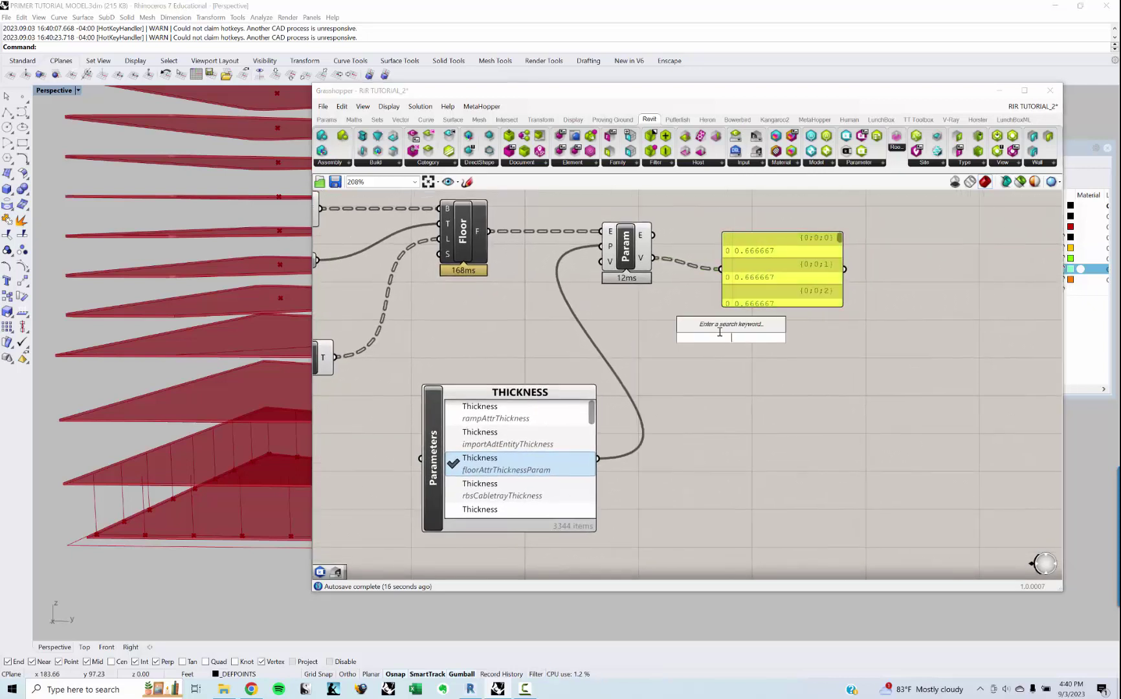
{"action": "type", "text": "PARAMETER"}
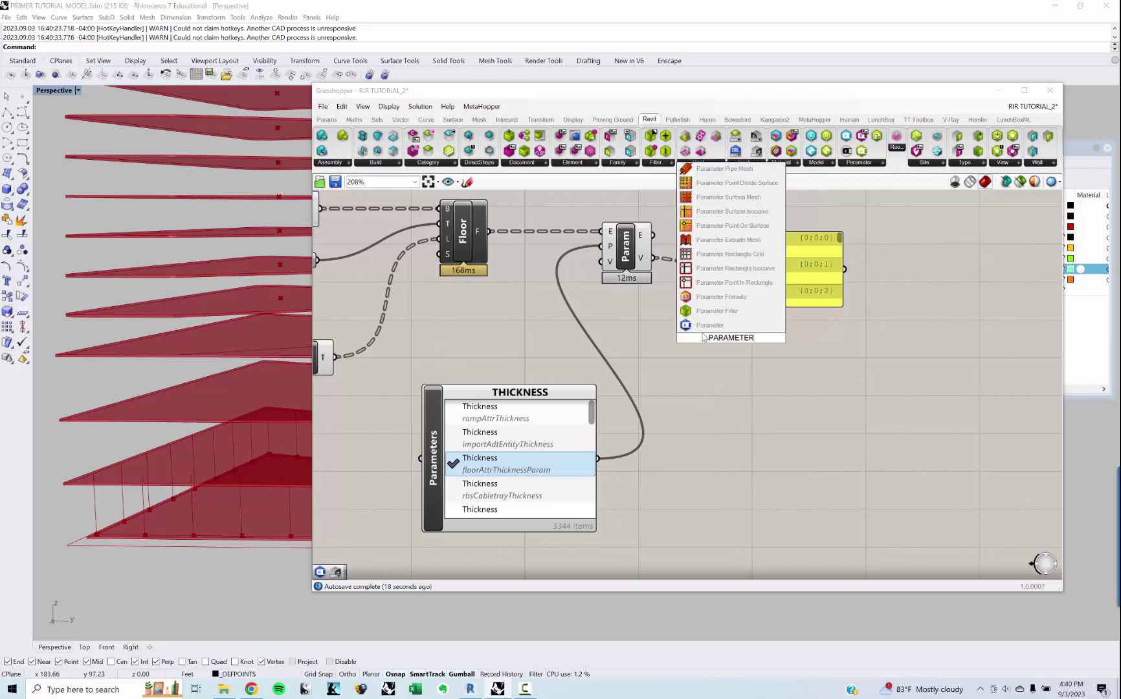
{"action": "left_click", "coordinate": [705, 325]}
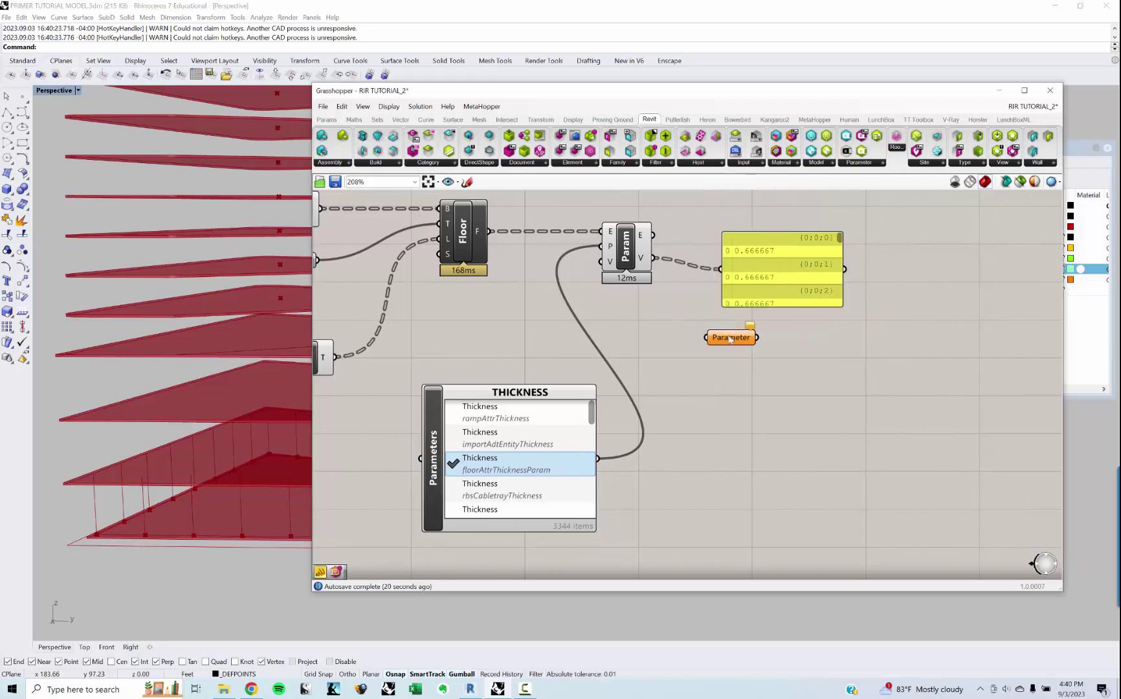
{"action": "key", "text": "Delete"}
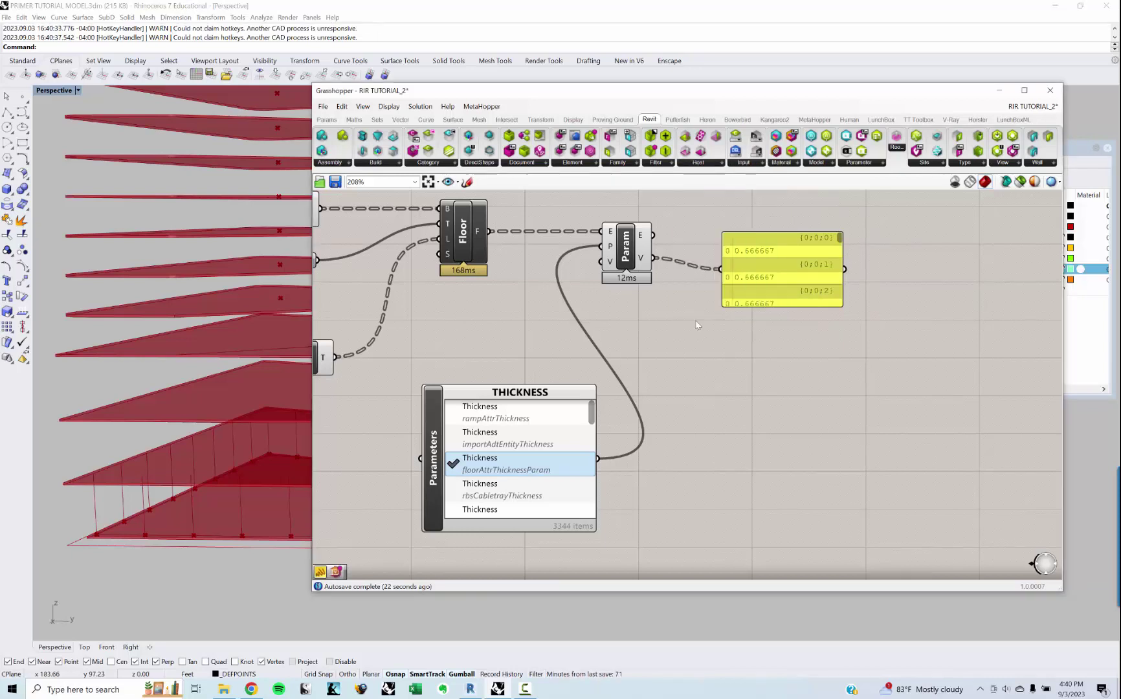
Step: Place a trial Built-In Parameters picker below the output panel and delete it again
{"action": "left_click", "coordinate": [867, 163]}
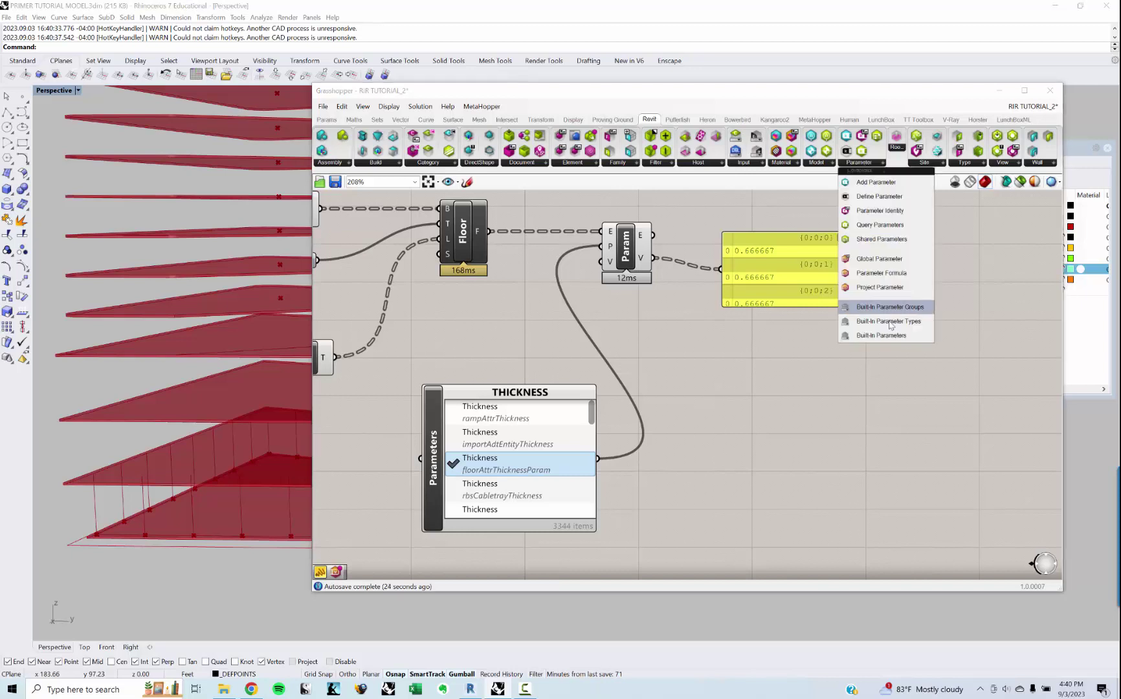
{"action": "left_click_drag", "start_coordinate": [887, 335], "coordinate": [768, 416]}
{"action": "left_click", "coordinate": [775, 354]}
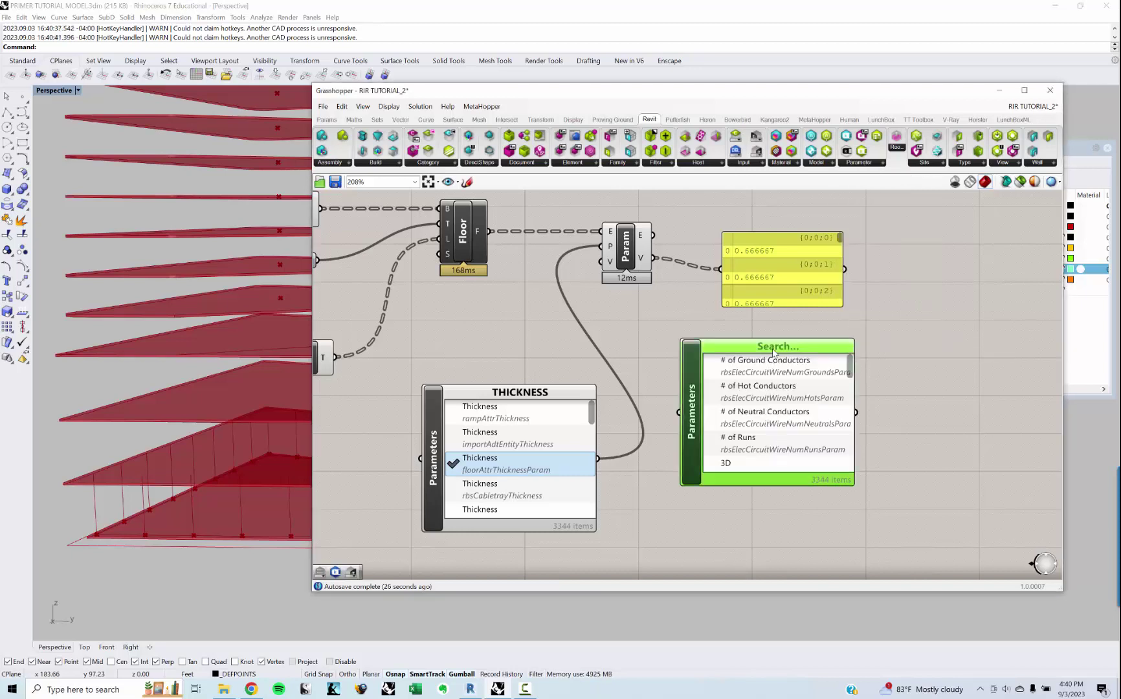
{"action": "key", "text": "Delete"}
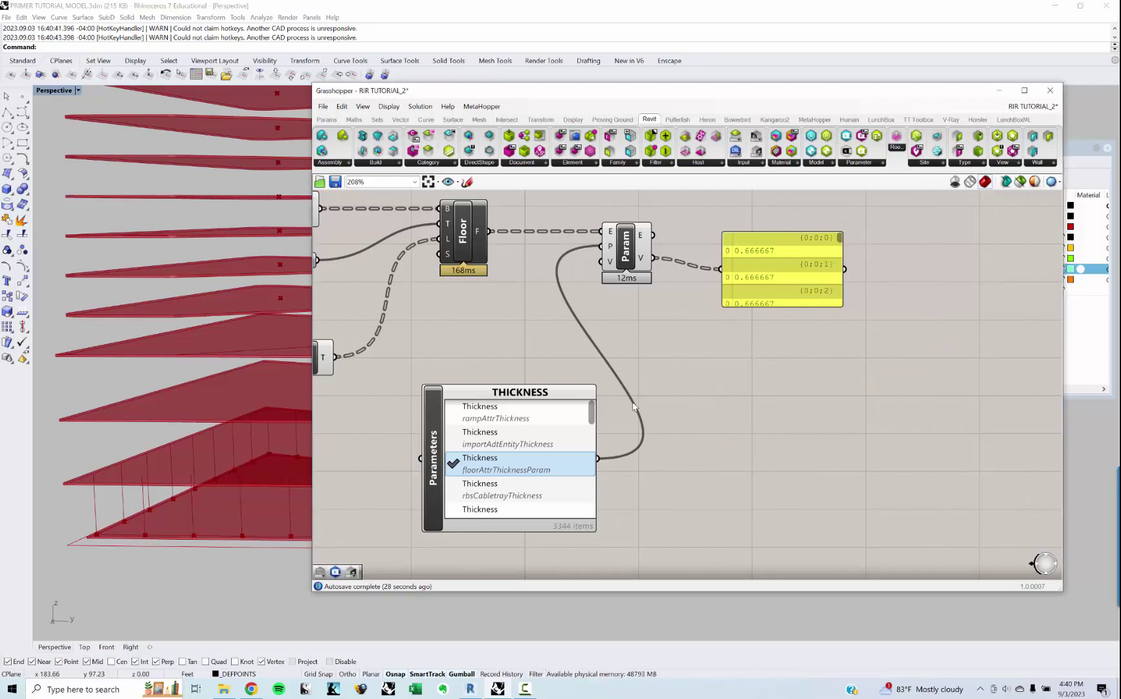
Step: Widen the THICKNESS Built-In Parameters picker to show the full parameter details and shift it slightly
{"action": "left_click_drag", "start_coordinate": [607, 480], "coordinate": [828, 480]}
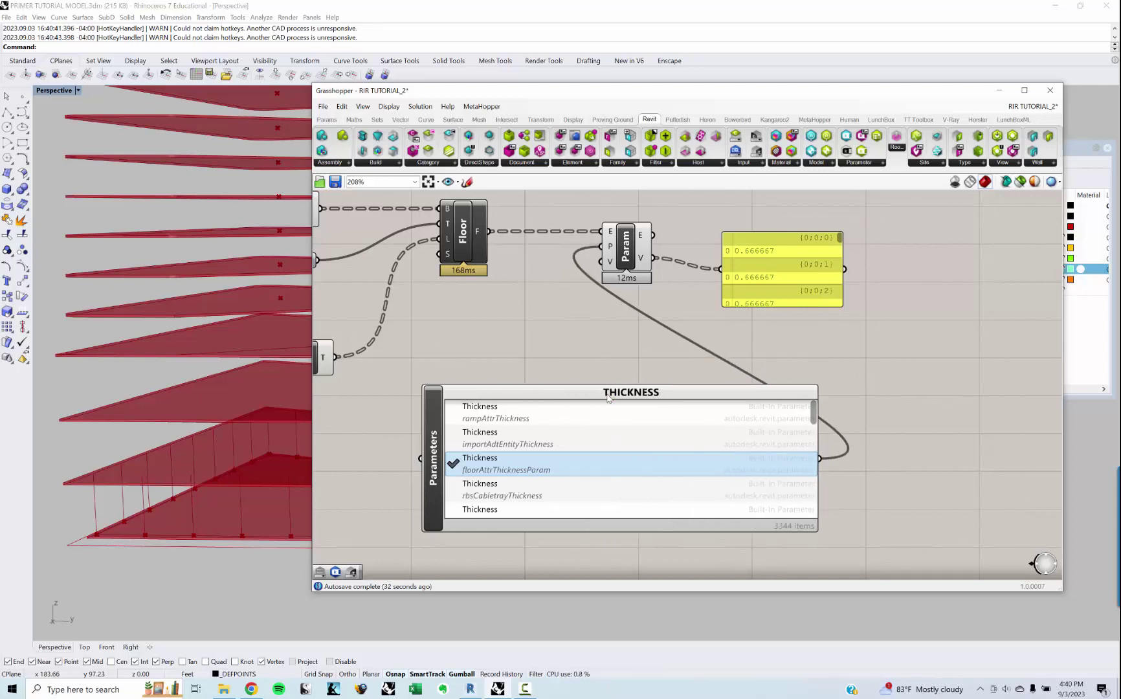
{"action": "left_click_drag", "start_coordinate": [608, 398], "coordinate": [589, 393]}
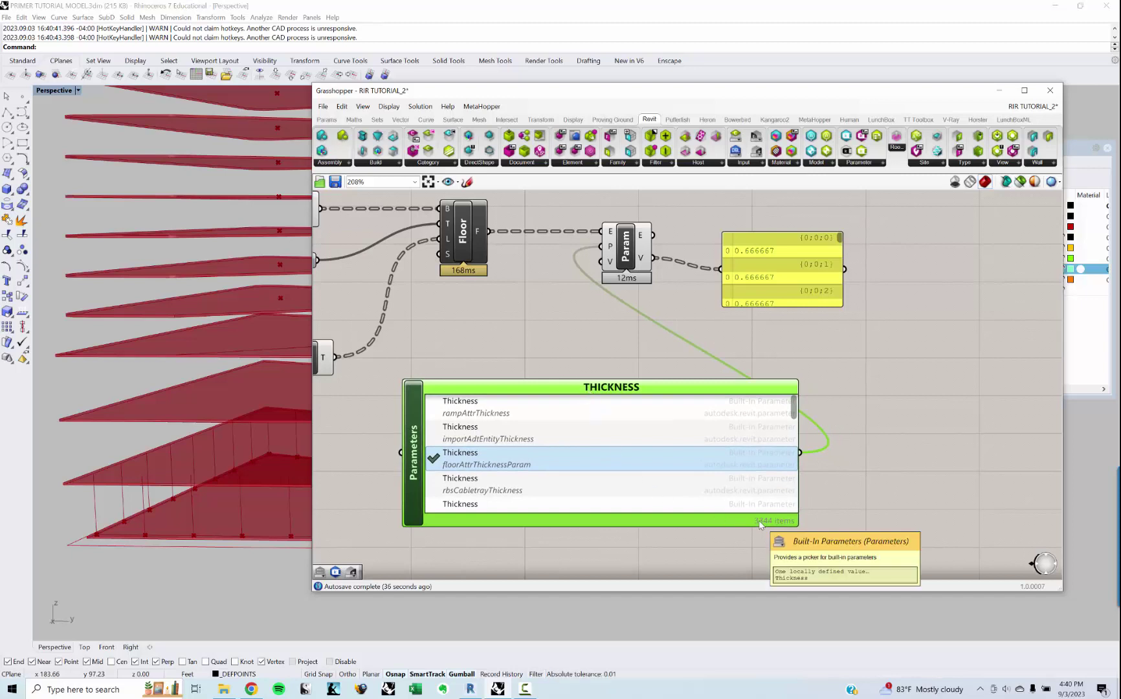
{"action": "double_click", "coordinate": [631, 390]}
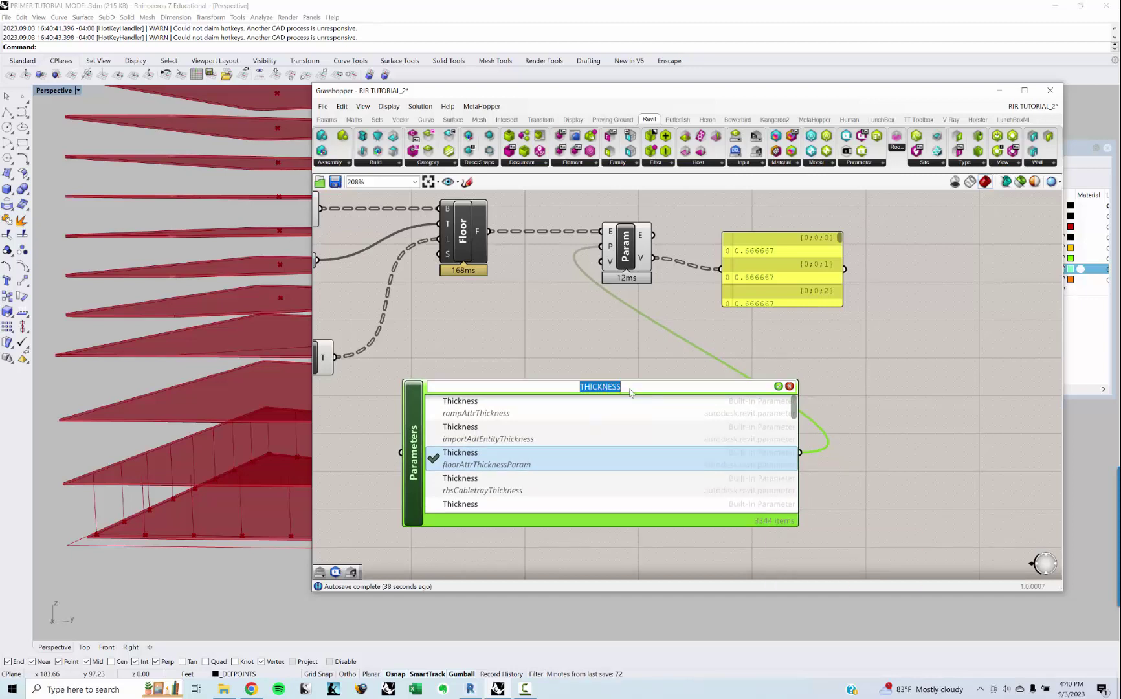
{"action": "left_click", "coordinate": [562, 356]}
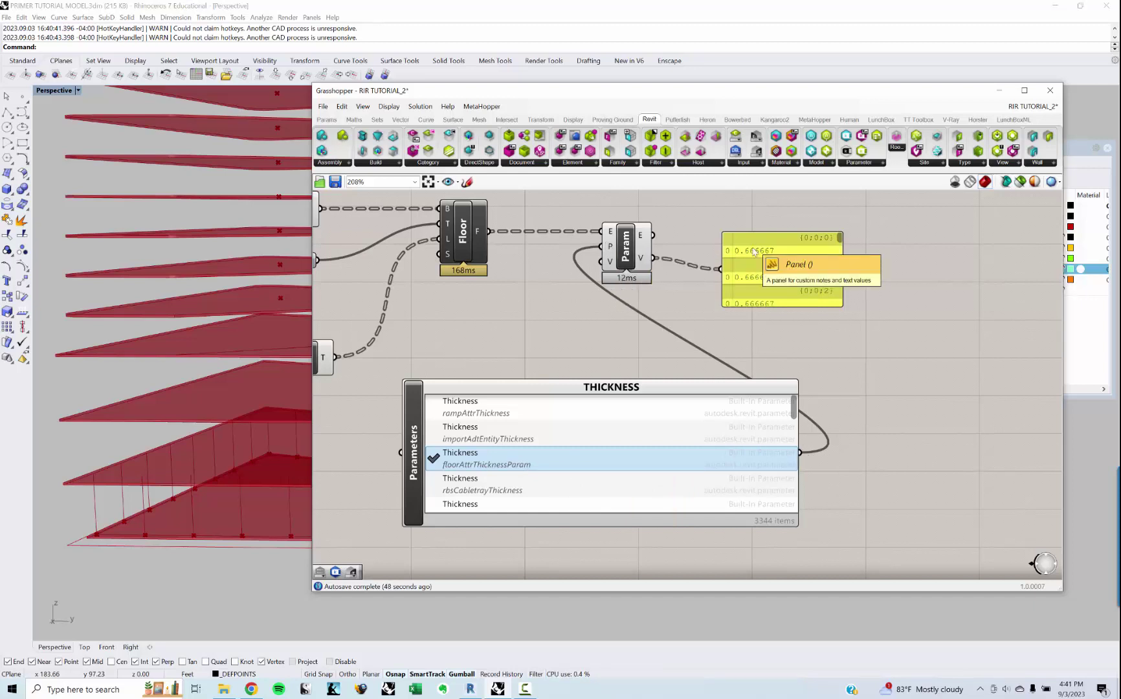
Step: Shift the thickness panel up slightly, then add a Flatten Tree component below it and feed it the Element Parameter's value output
{"action": "right_click_drag", "start_coordinate": [756, 272], "coordinate": [708, 273]}
{"action": "left_click_drag", "start_coordinate": [716, 282], "coordinate": [717, 272]}
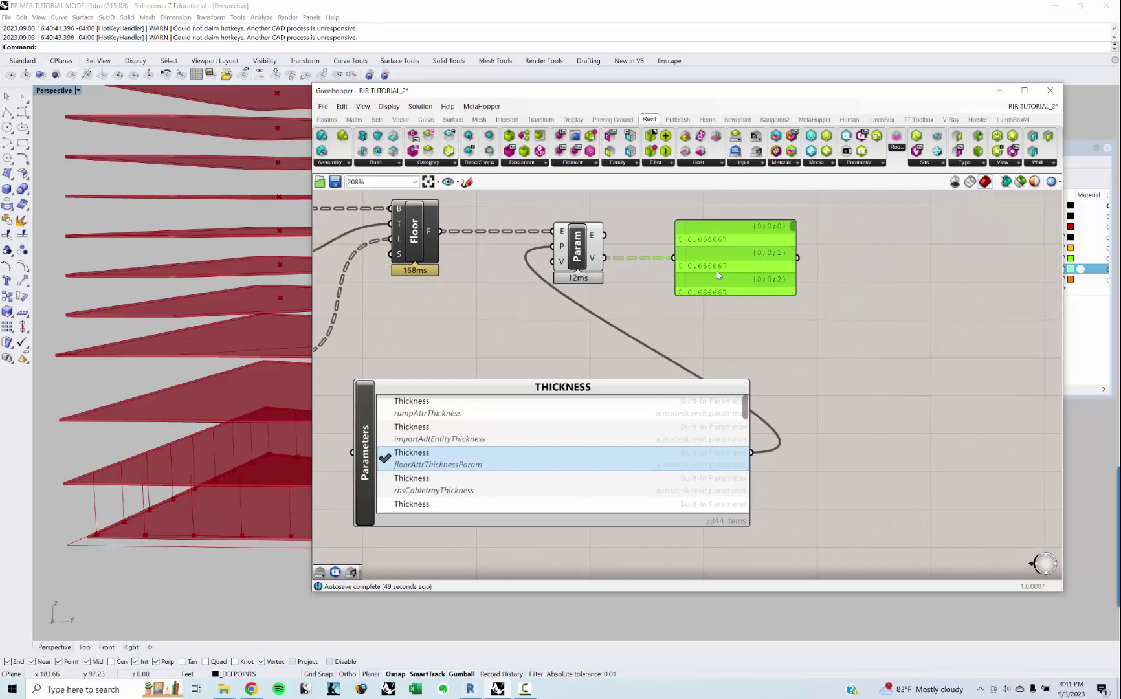
{"action": "left_click", "coordinate": [722, 332]}
{"action": "double_click", "coordinate": [681, 325]}
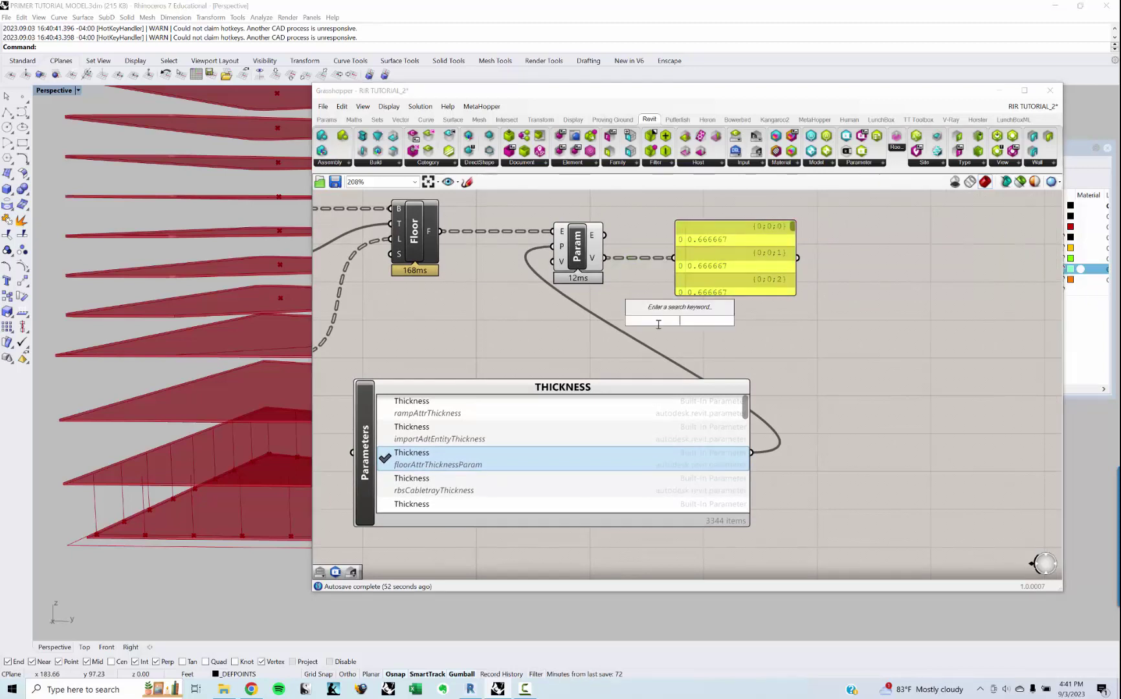
{"action": "type", "text": "FLA"}
{"action": "key", "text": "Return"}
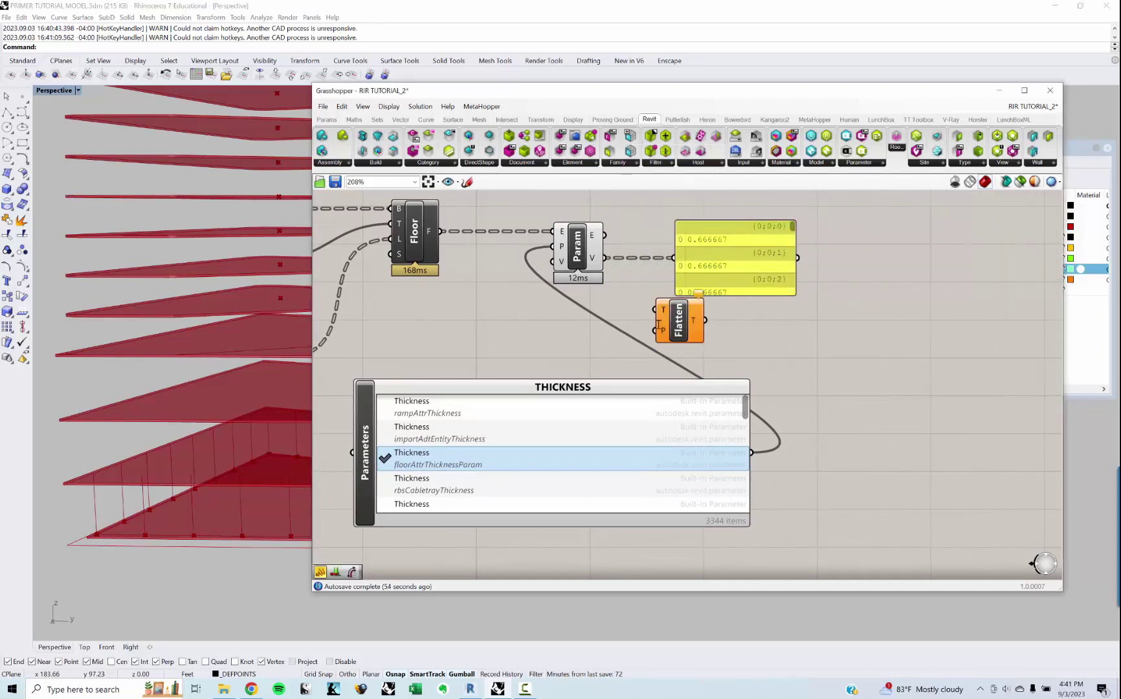
{"action": "left_click_drag", "start_coordinate": [604, 258], "coordinate": [786, 360]}
{"action": "left_click", "coordinate": [850, 402]}
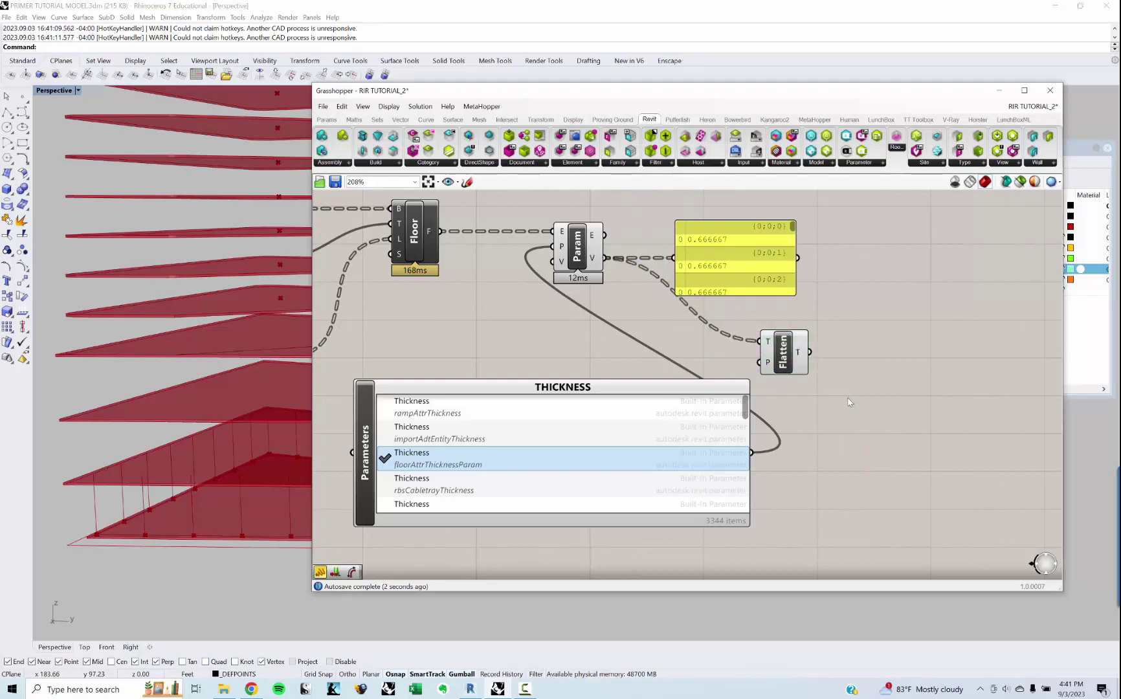
Step: Add a List Item component fed by the flattened thickness values and place it beside the column line components
{"action": "double_click", "coordinate": [853, 396]}
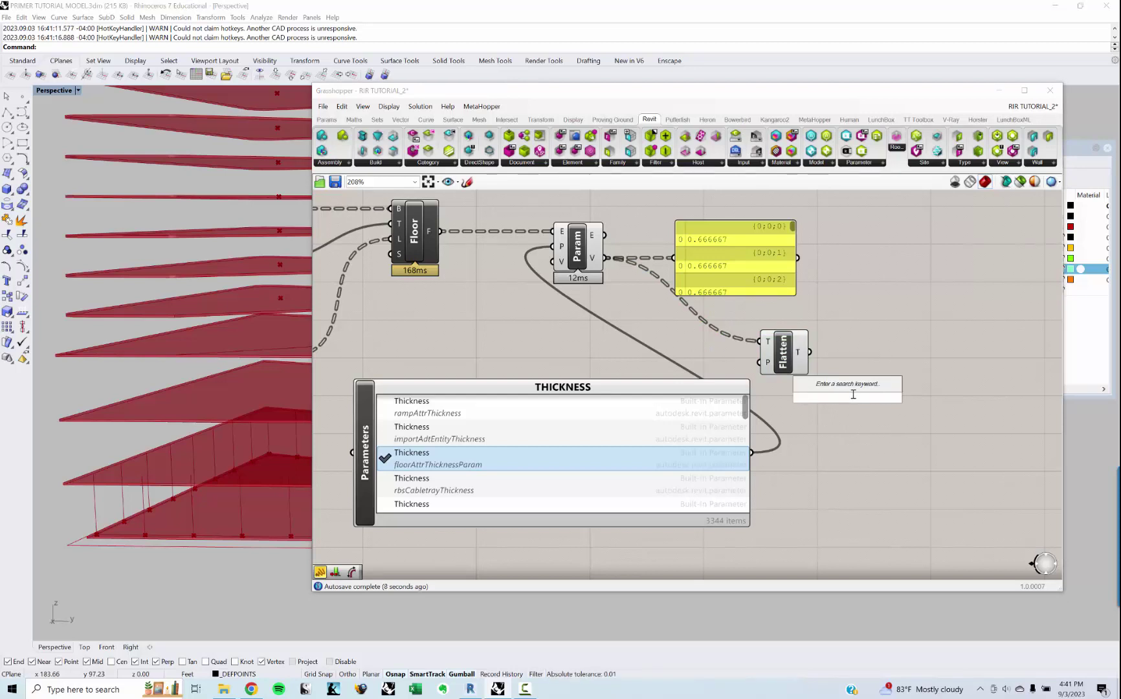
{"action": "type", "text": "LIS"}
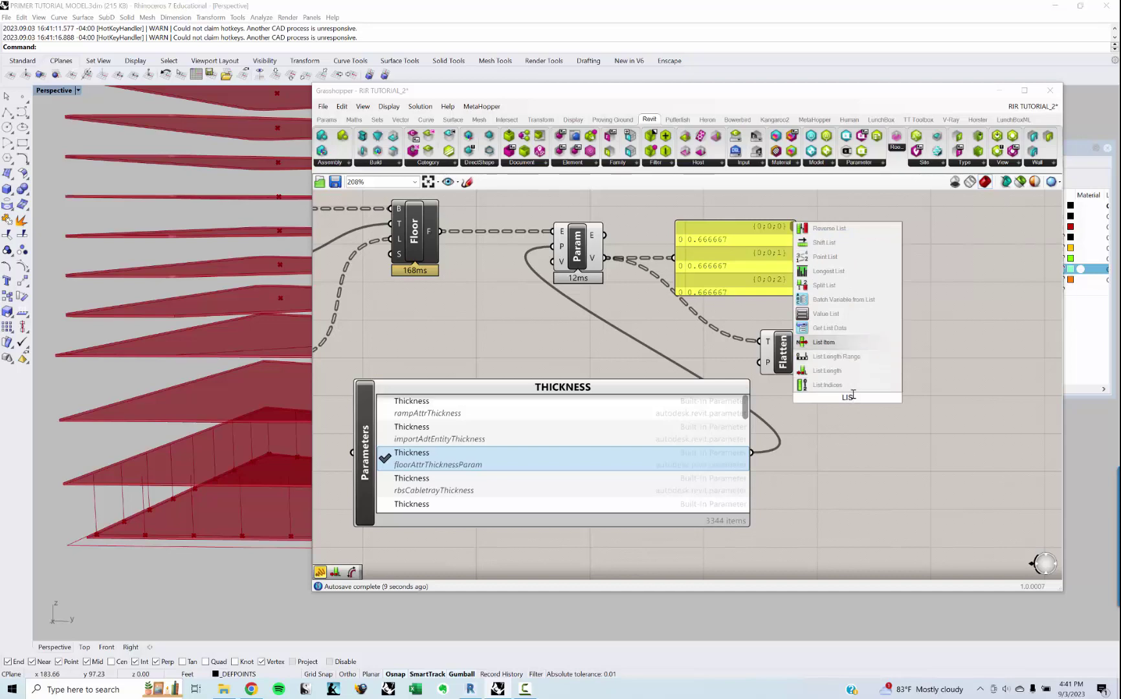
{"action": "left_click", "coordinate": [825, 342]}
{"action": "left_click_drag", "start_coordinate": [811, 354], "coordinate": [823, 382]}
{"action": "mouse_move", "coordinate": [848, 412]}
{"action": "left_mouse_down"}
{"action": "mouse_move", "coordinate": [862, 433]}
{"action": "mouse_move", "coordinate": [711, 562]}
{"action": "mouse_move", "coordinate": [736, 645]}
{"action": "mouse_move", "coordinate": [702, 481]}
{"action": "mouse_move", "coordinate": [761, 399]}
{"action": "mouse_move", "coordinate": [843, 424]}
{"action": "left_mouse_up"}
{"action": "scroll", "coordinate": [861, 432], "scroll_direction": "down", "scroll_amount": 6}
{"action": "scroll", "coordinate": [711, 562], "scroll_direction": "down", "scroll_amount": 4}
{"action": "scroll", "coordinate": [696, 435], "scroll_direction": "up", "scroll_amount": 5}
{"action": "scroll", "coordinate": [771, 399], "scroll_direction": "up", "scroll_amount": 4}
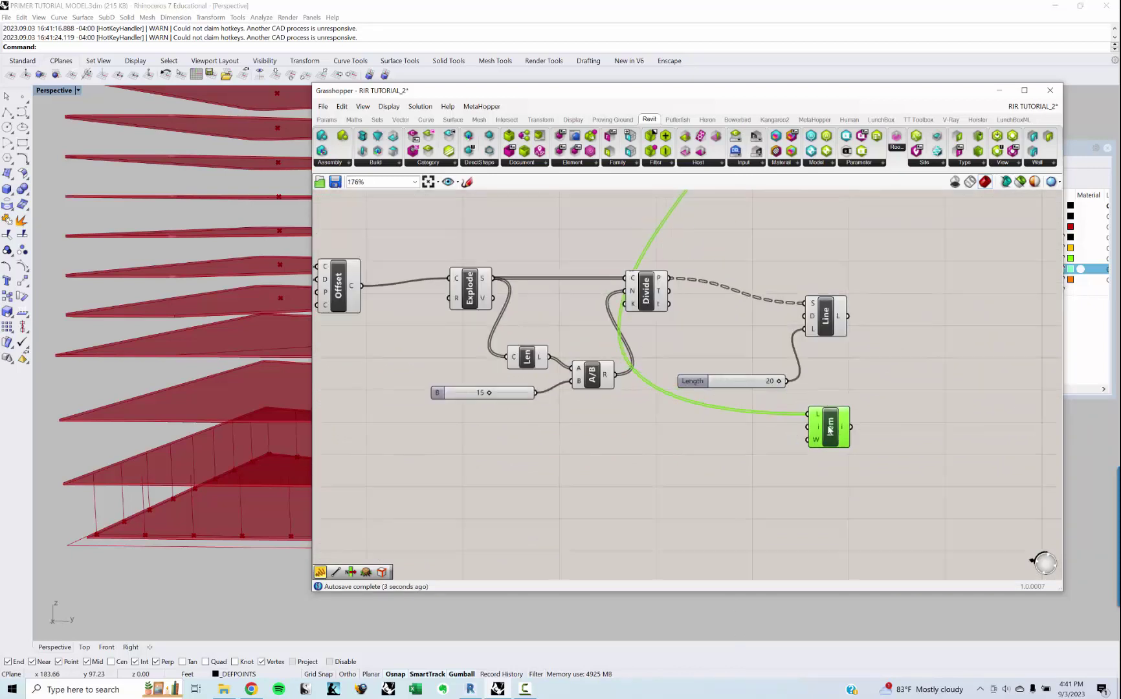
Step: Subtract the List Item thickness from the 20 length slider with a Subtraction component and wire the result into the Line's length
{"action": "right_click_drag", "start_coordinate": [844, 358], "coordinate": [704, 406]}
{"action": "left_click_drag", "start_coordinate": [703, 377], "coordinate": [869, 382]}
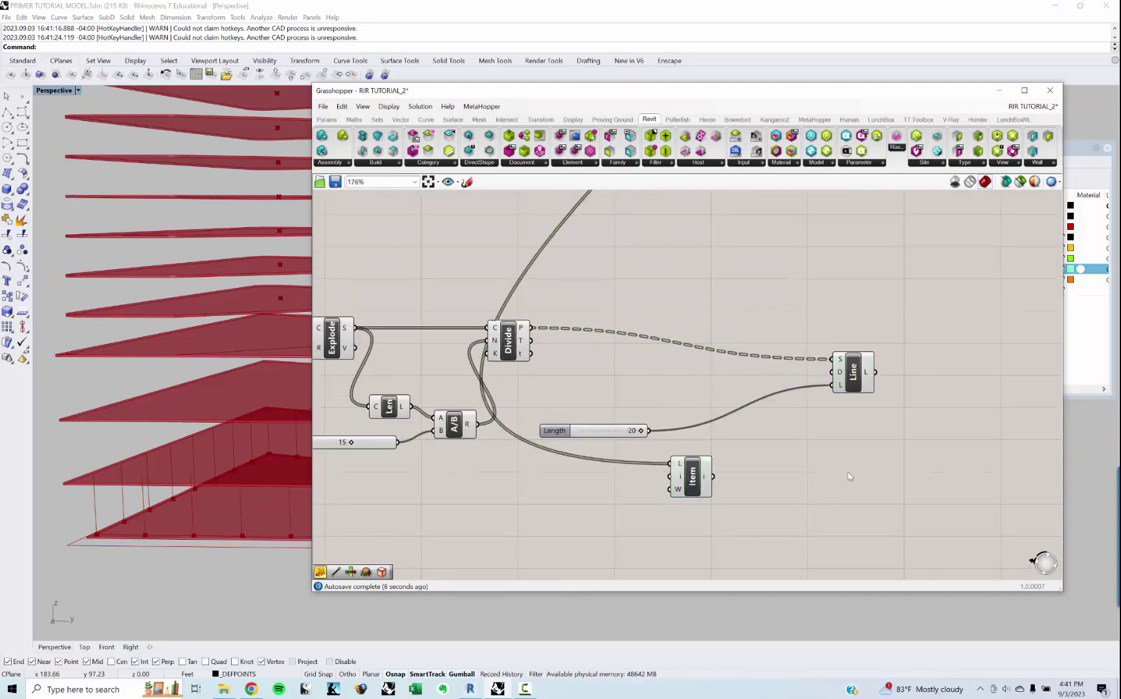
{"action": "double_click", "coordinate": [848, 463]}
{"action": "type", "text": "SUBTR"}
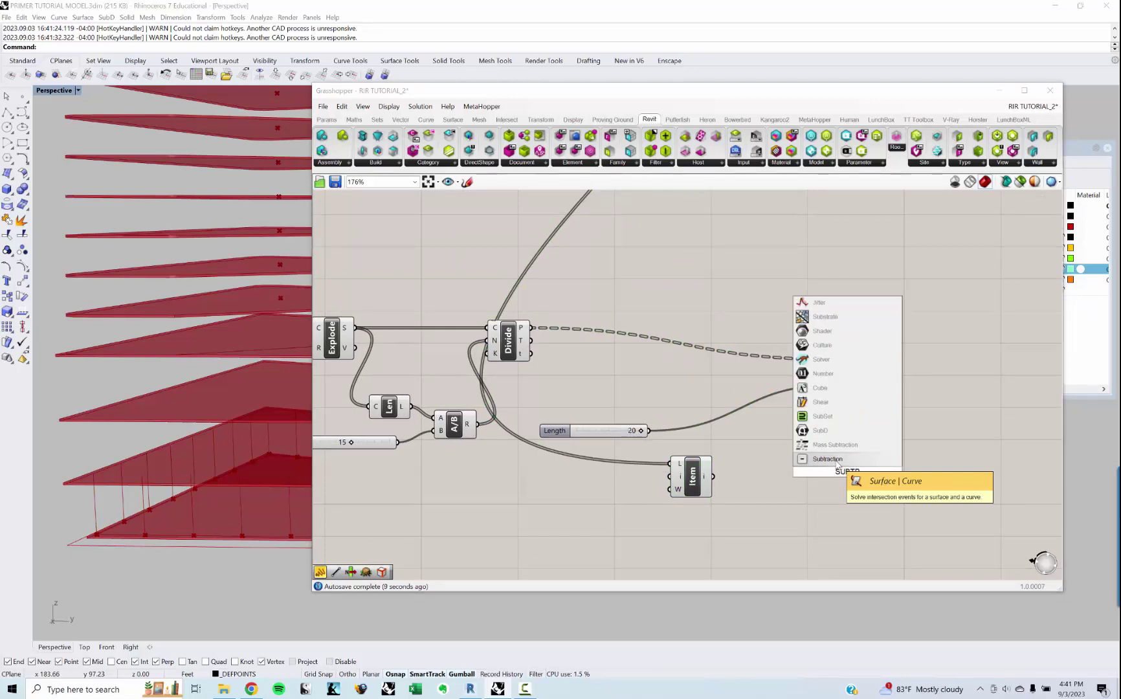
{"action": "left_click", "coordinate": [828, 459]}
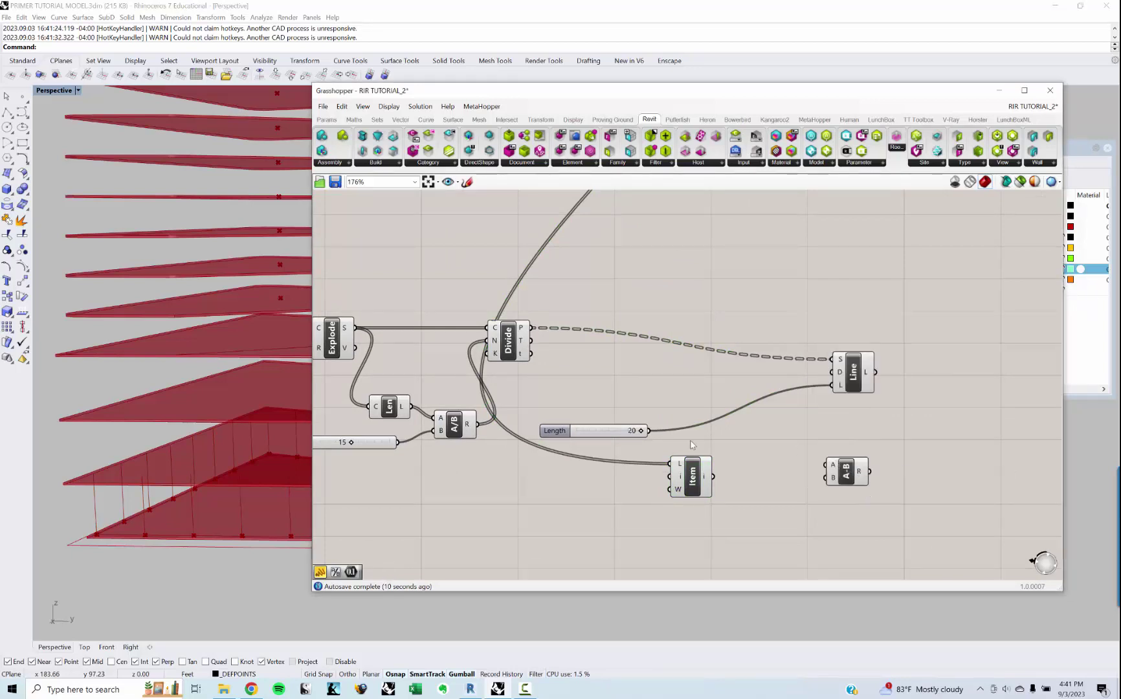
{"action": "left_click_drag", "start_coordinate": [650, 432], "coordinate": [828, 464]}
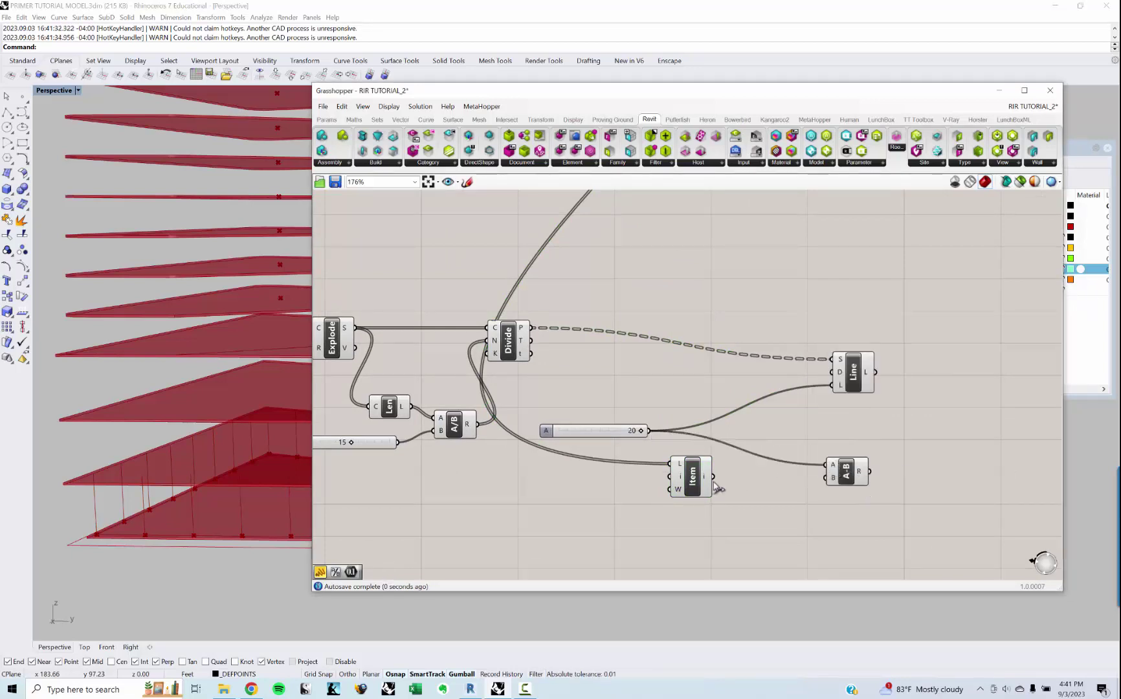
{"action": "left_click_drag", "start_coordinate": [713, 477], "coordinate": [836, 386]}
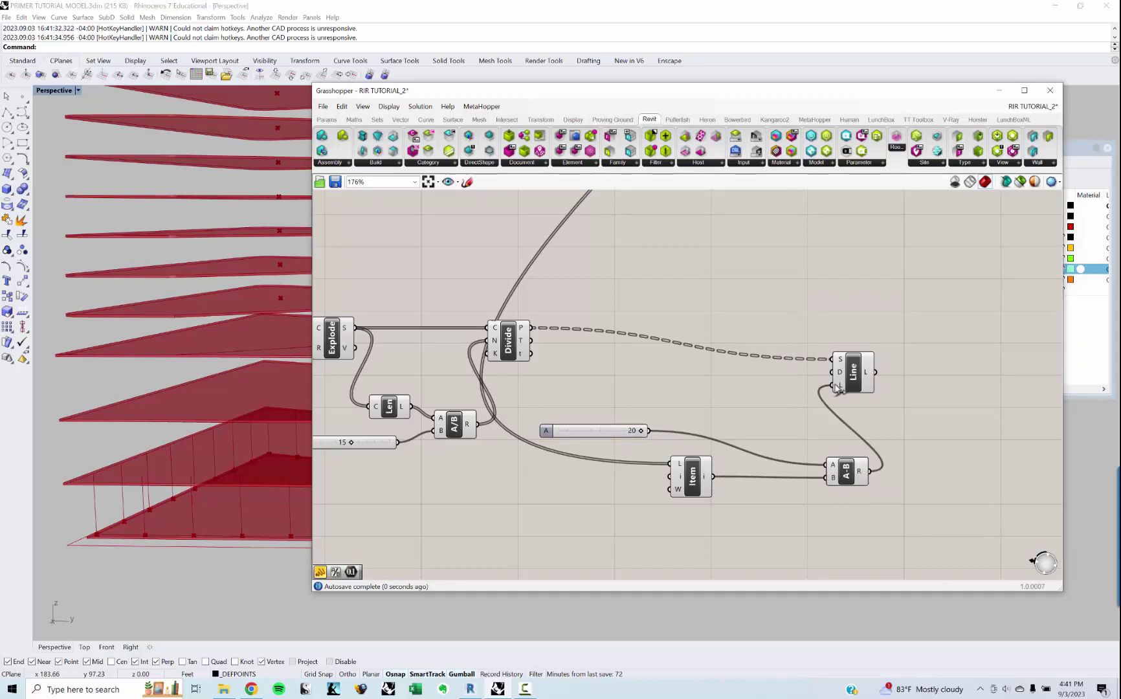
Step: Move the List Item and the 20 length slider close to the Subtraction component to tidy the column height inputs
{"action": "scroll", "coordinate": [186, 515], "scroll_direction": "up", "scroll_amount": 8}
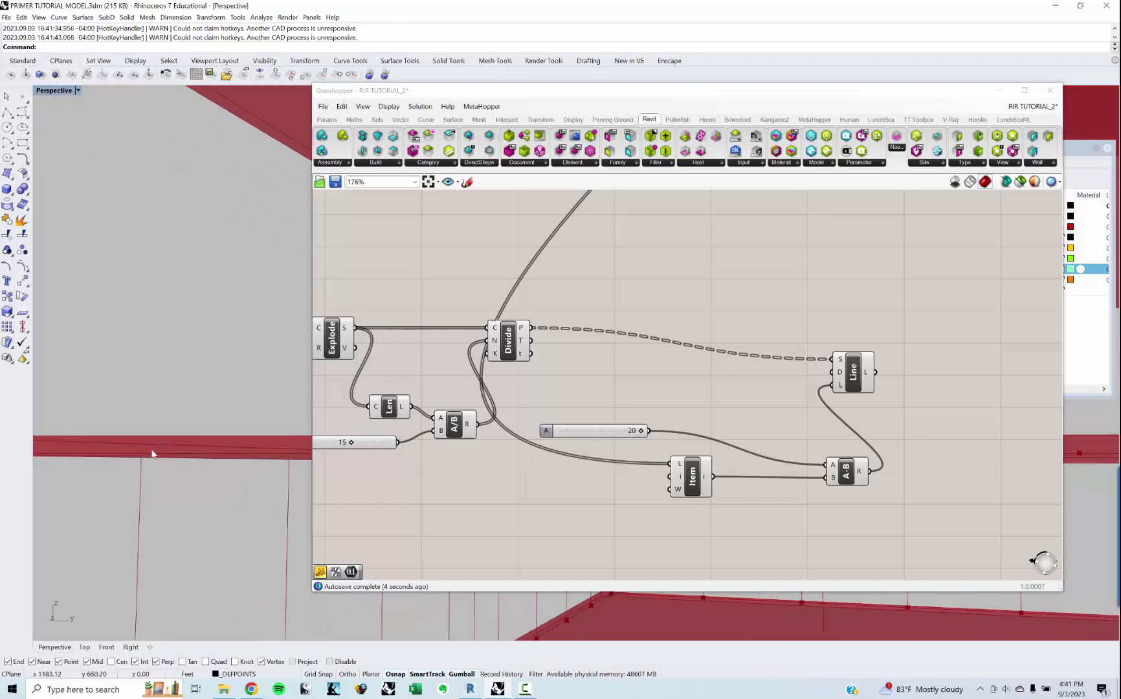
{"action": "scroll", "coordinate": [143, 457], "scroll_direction": "down", "scroll_amount": 8}
{"action": "right_click_drag", "start_coordinate": [142, 457], "coordinate": [213, 462]}
{"action": "scroll", "coordinate": [171, 454], "scroll_direction": "down", "scroll_amount": 10}
{"action": "right_click_drag", "start_coordinate": [833, 389], "coordinate": [635, 450]}
{"action": "scroll", "coordinate": [634, 450], "scroll_direction": "down", "scroll_amount": 1}
{"action": "left_click_drag", "start_coordinate": [651, 439], "coordinate": [698, 430]}
{"action": "left_click", "coordinate": [703, 397]}
{"action": "scroll", "coordinate": [703, 395], "scroll_direction": "down", "scroll_amount": 5}
{"action": "right_click_drag", "start_coordinate": [720, 294], "coordinate": [663, 419]}
{"action": "scroll", "coordinate": [658, 369], "scroll_direction": "down", "scroll_amount": 2}
{"action": "mouse_move", "coordinate": [658, 366]}
{"action": "right_mouse_down"}
{"action": "mouse_move", "coordinate": [584, 374]}
{"action": "mouse_move", "coordinate": [650, 379]}
{"action": "right_mouse_up"}
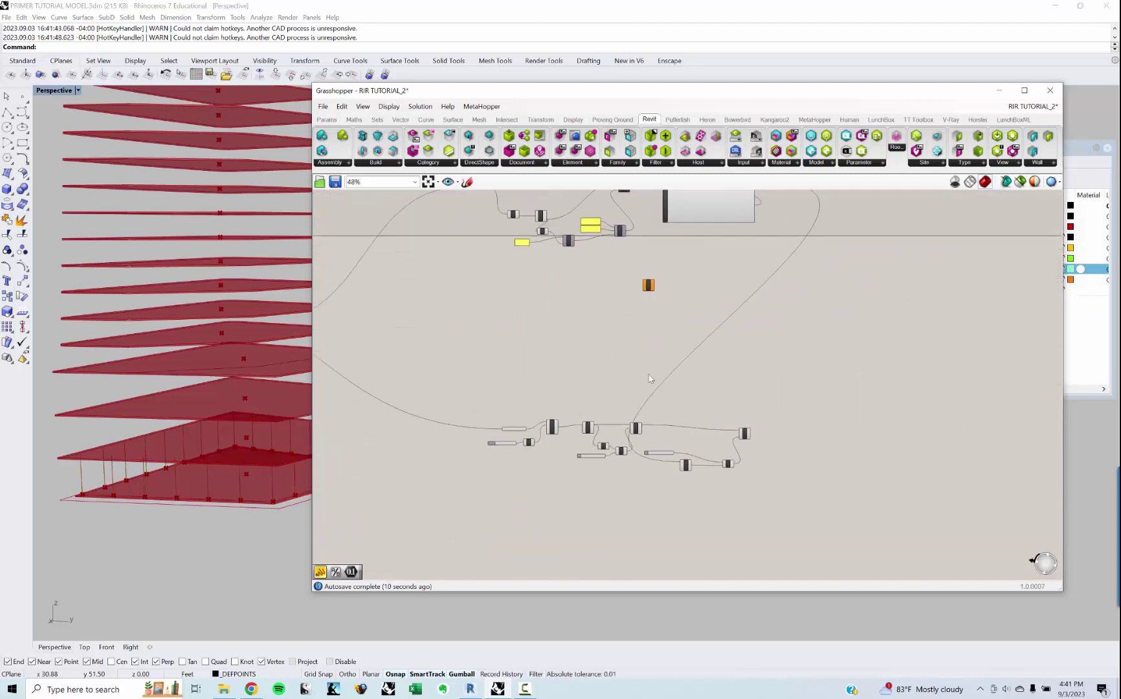
{"action": "scroll", "coordinate": [650, 412], "scroll_direction": "up", "scroll_amount": 3}
{"action": "left_click_drag", "start_coordinate": [703, 505], "coordinate": [753, 508]}
{"action": "left_click", "coordinate": [731, 515]}
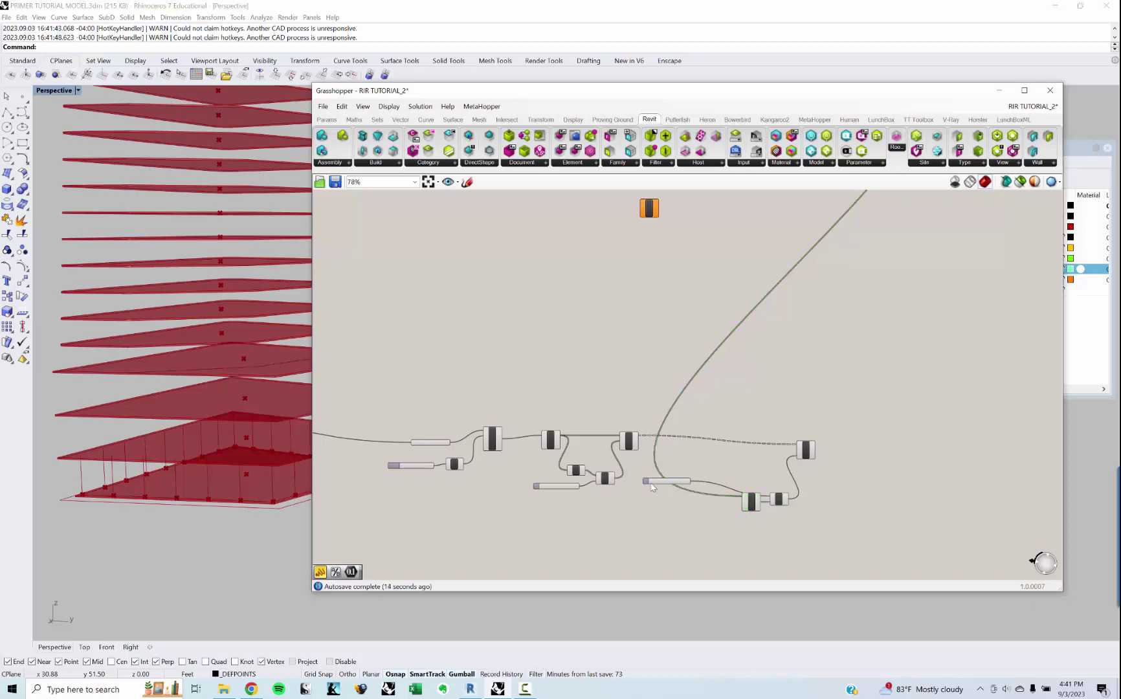
{"action": "left_click_drag", "start_coordinate": [649, 485], "coordinate": [720, 480]}
{"action": "left_click", "coordinate": [695, 440]}
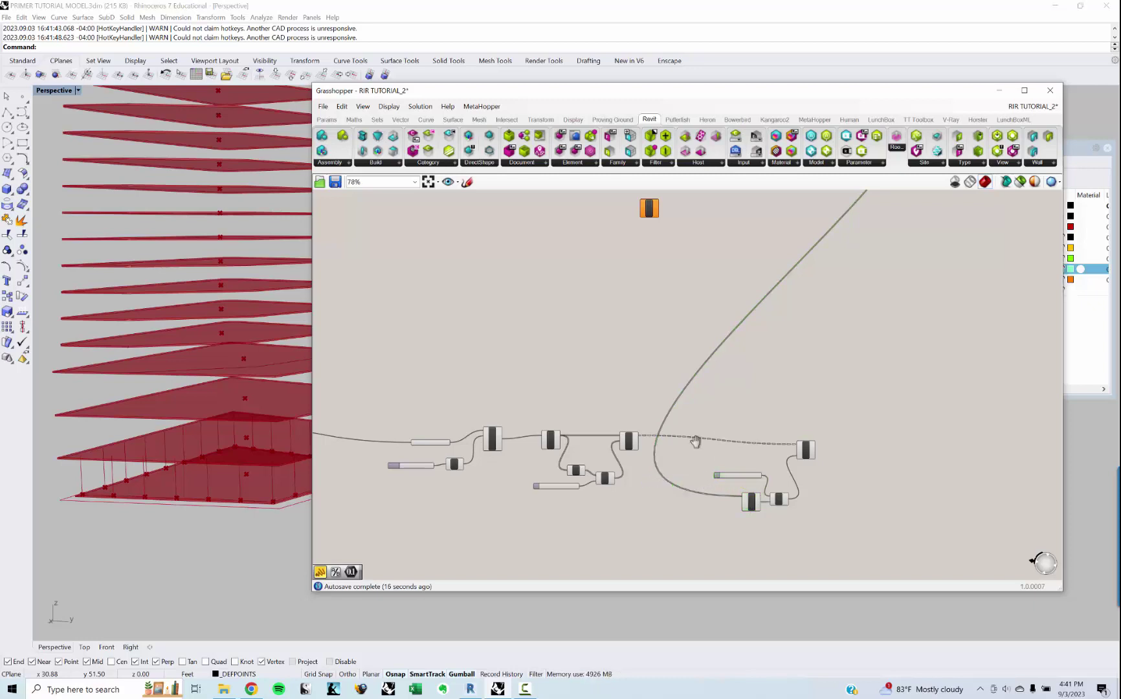
Step: Move the Line, length slider, List Item and Subtraction components together farther away from Divide Curve
{"action": "right_click_drag", "start_coordinate": [695, 440], "coordinate": [562, 479]}
{"action": "scroll", "coordinate": [562, 479], "scroll_direction": "down", "scroll_amount": 2}
{"action": "left_click_drag", "start_coordinate": [557, 465], "coordinate": [706, 557]}
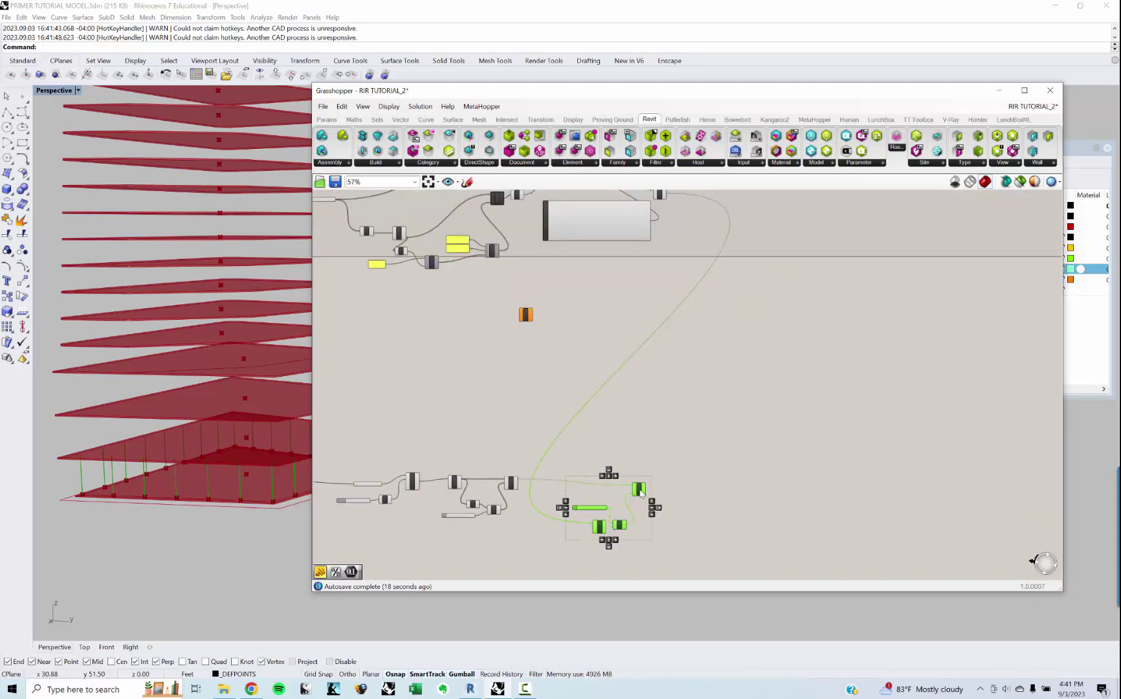
{"action": "left_click_drag", "start_coordinate": [639, 492], "coordinate": [793, 481]}
{"action": "left_click", "coordinate": [795, 421]}
{"action": "right_click_drag", "start_coordinate": [764, 477], "coordinate": [705, 462]}
{"action": "scroll", "coordinate": [704, 463], "scroll_direction": "up", "scroll_amount": 3}
{"action": "left_click", "coordinate": [760, 463]}
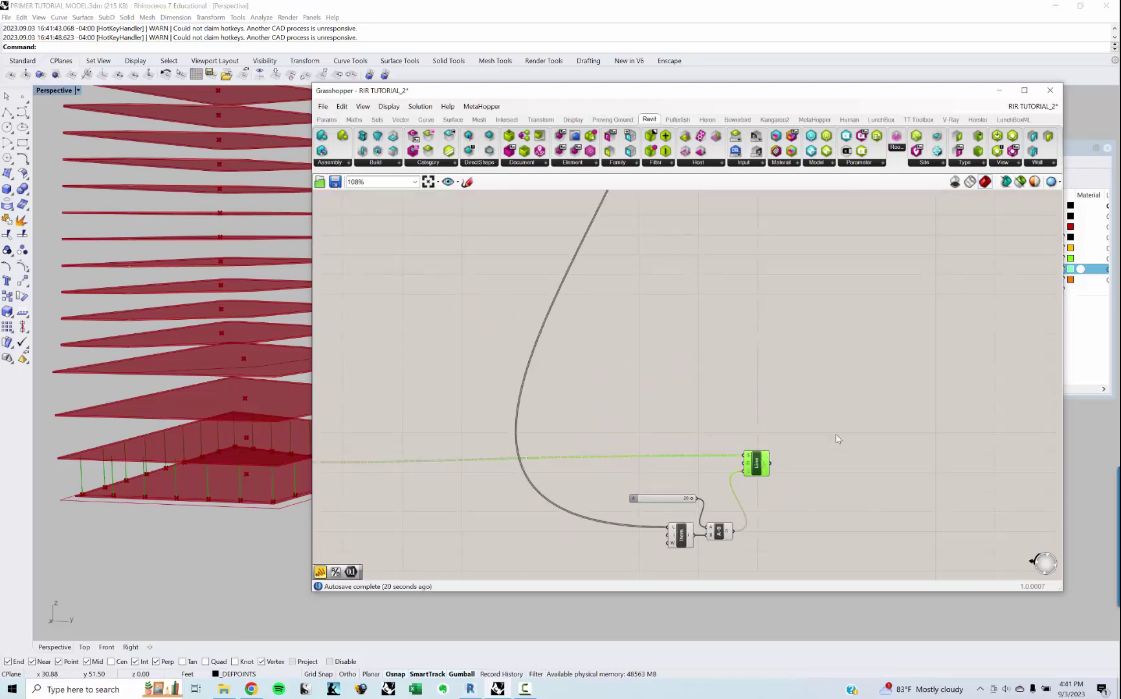
{"action": "right_click_drag", "start_coordinate": [835, 439], "coordinate": [670, 419]}
{"action": "scroll", "coordinate": [670, 418], "scroll_direction": "up", "scroll_amount": 2}
{"action": "double_click", "coordinate": [723, 440]}
{"action": "type", "text": "c"}
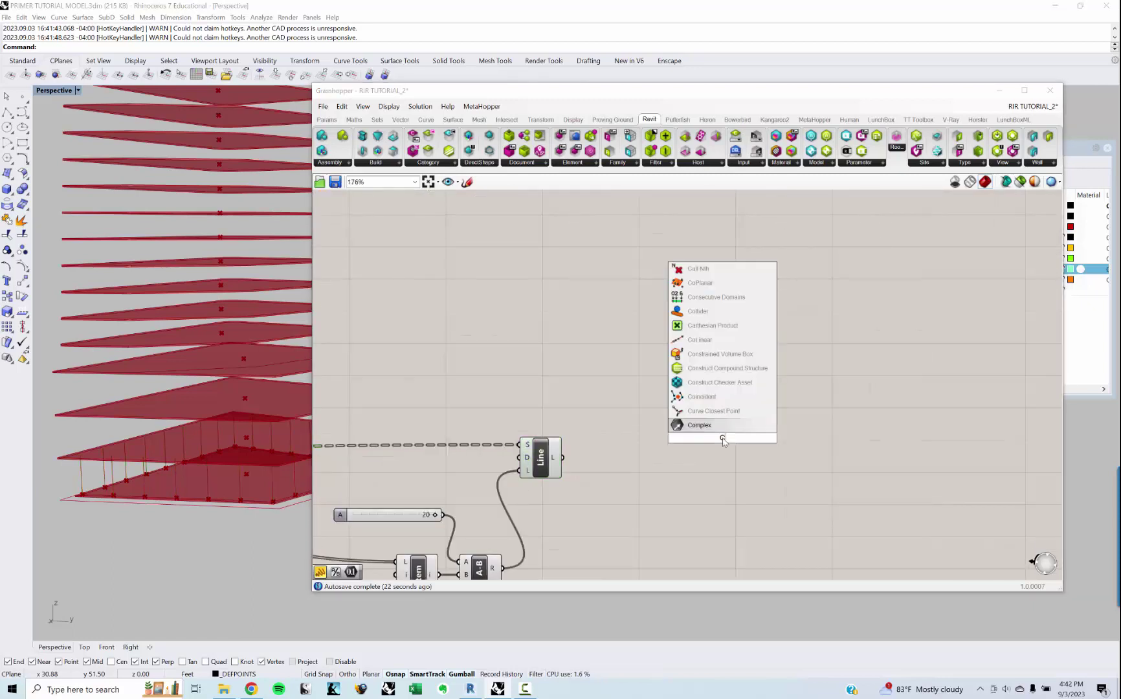
{"action": "type", "text": "ol"}
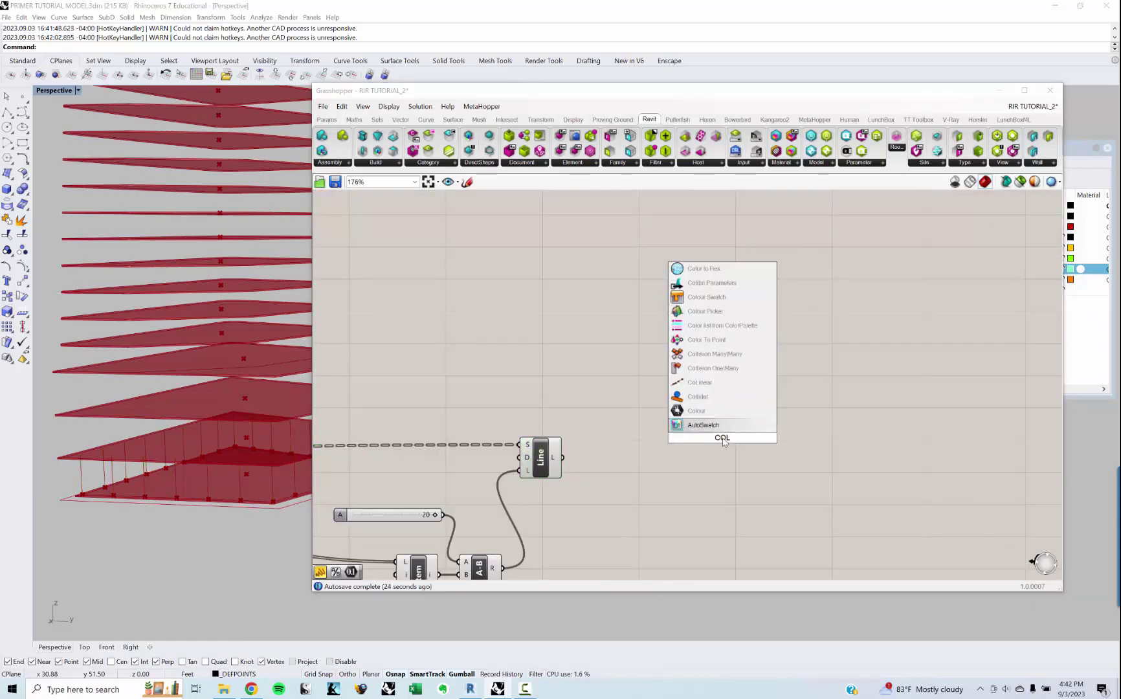
{"action": "type", "text": "umn"}
{"action": "key", "text": "Escape"}
Step: Move the existing Add Column component from beneath the floor definition to just after the Line component
{"action": "scroll", "coordinate": [701, 438], "scroll_direction": "down", "scroll_amount": 3}
{"action": "right_click_drag", "start_coordinate": [569, 427], "coordinate": [765, 386]}
{"action": "scroll", "coordinate": [764, 386], "scroll_direction": "down", "scroll_amount": 4}
{"action": "right_click_drag", "start_coordinate": [537, 375], "coordinate": [518, 428]}
{"action": "scroll", "coordinate": [571, 335], "scroll_direction": "up", "scroll_amount": 5}
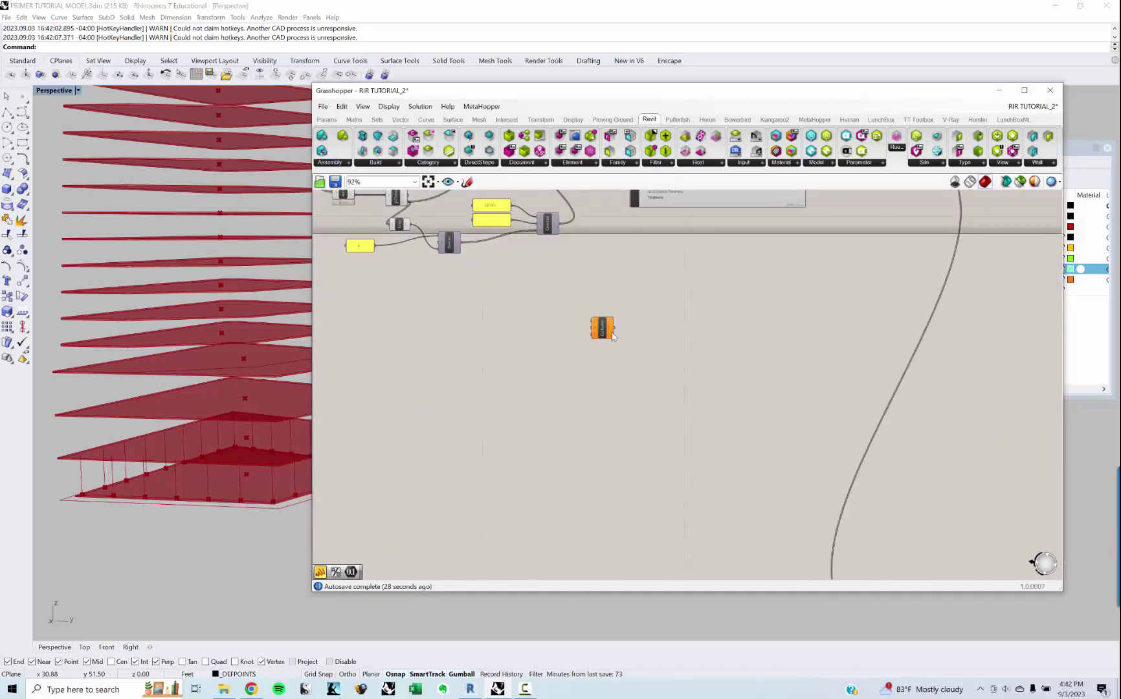
{"action": "left_click_drag", "start_coordinate": [612, 332], "coordinate": [968, 435]}
{"action": "right_click_drag", "start_coordinate": [944, 443], "coordinate": [635, 440]}
{"action": "scroll", "coordinate": [635, 441], "scroll_direction": "up", "scroll_amount": 4}
{"action": "left_click_drag", "start_coordinate": [677, 443], "coordinate": [712, 449]}
{"action": "left_click", "coordinate": [549, 242]}
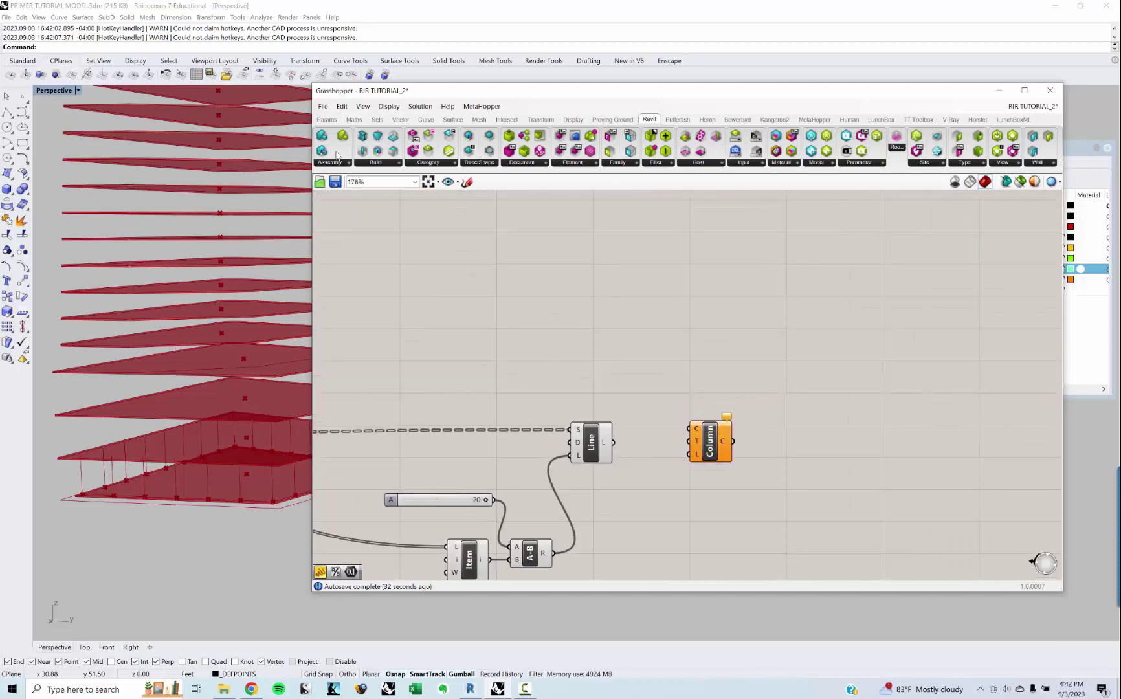
Step: Connect the Line output to the Curve input of the Add Column component
{"action": "left_click", "coordinate": [383, 164]}
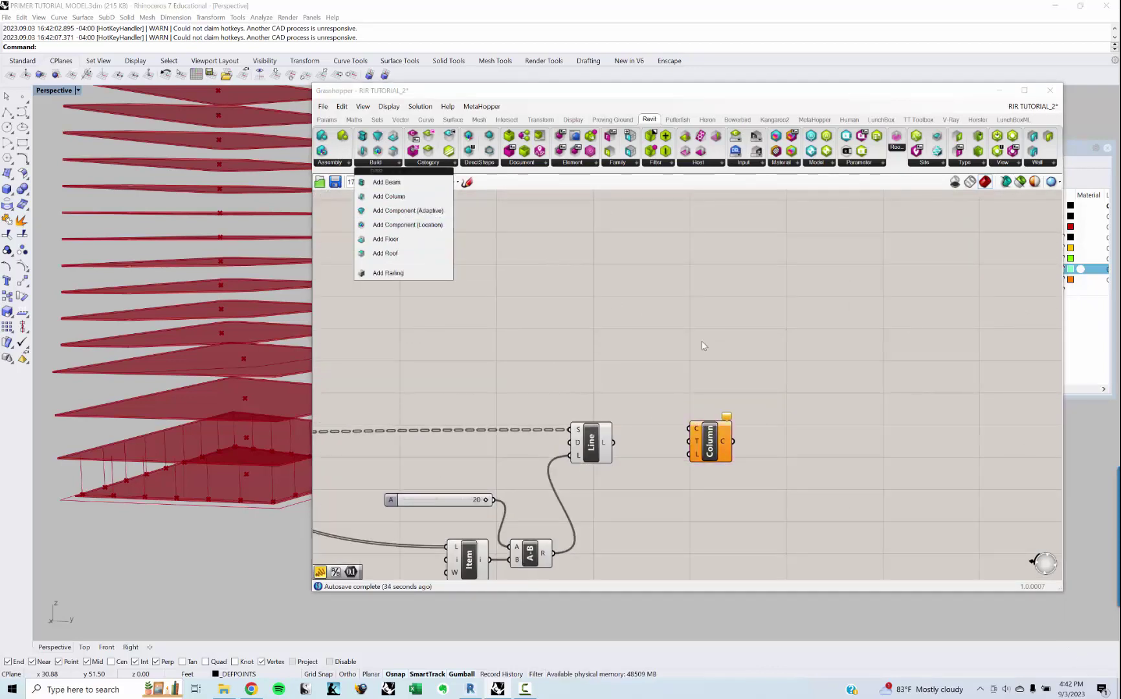
{"action": "scroll", "coordinate": [705, 345], "scroll_direction": "up", "scroll_amount": 3}
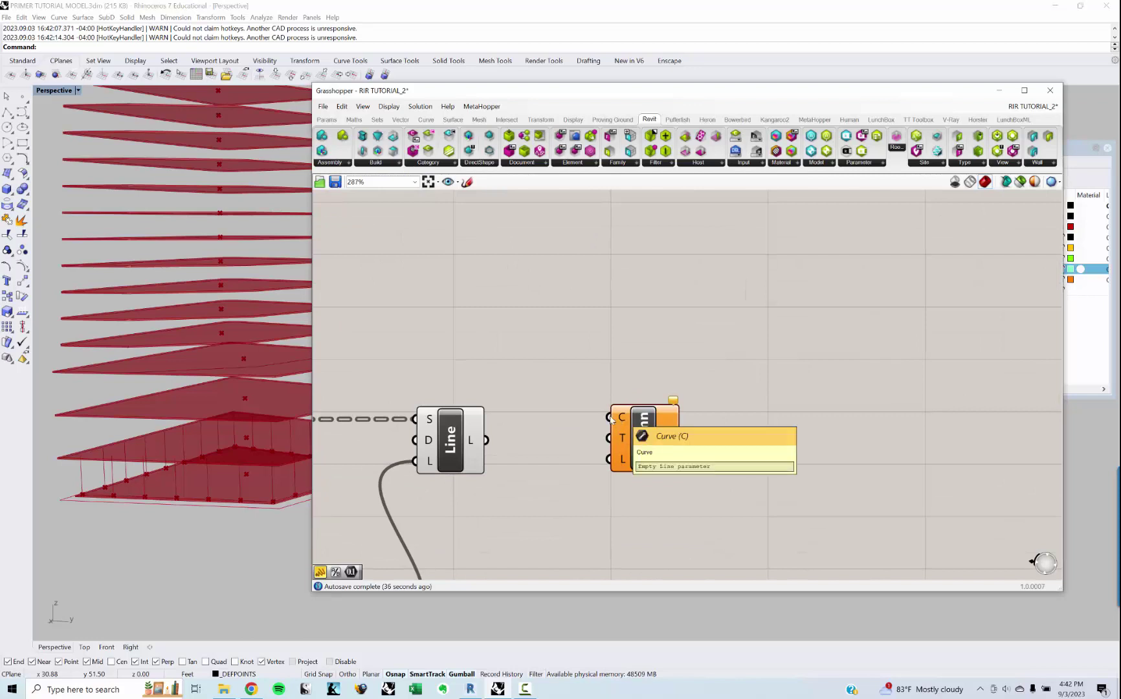
{"action": "left_click_drag", "start_coordinate": [486, 440], "coordinate": [609, 418]}
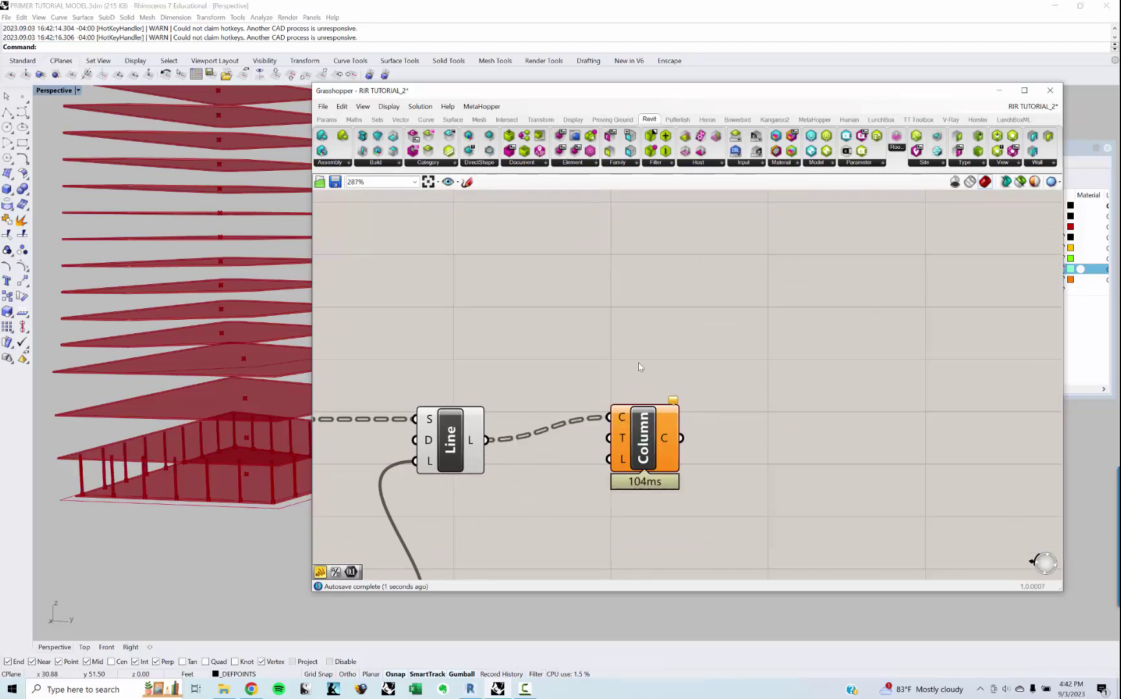
Step: Examine the Add Column component's warnings and the generated columns between the lower floor slabs
{"action": "right_click_drag", "start_coordinate": [162, 413], "coordinate": [179, 486]}
{"action": "scroll", "coordinate": [179, 485], "scroll_direction": "up", "scroll_amount": 3}
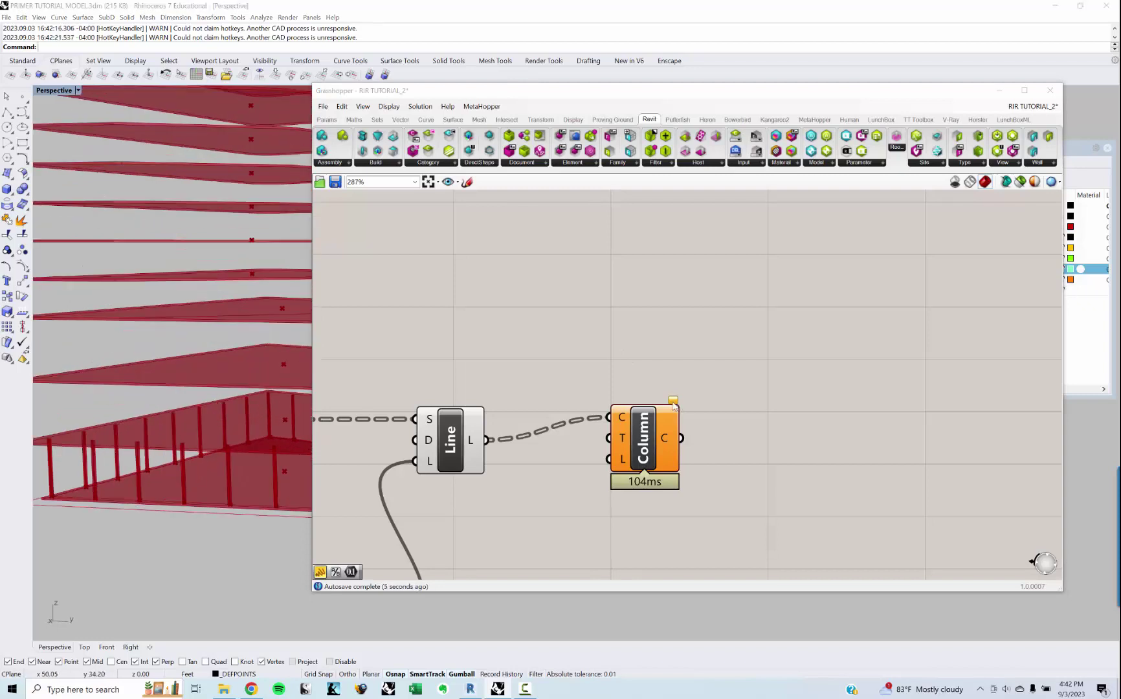
{"action": "mouse_move", "coordinate": [674, 406]}
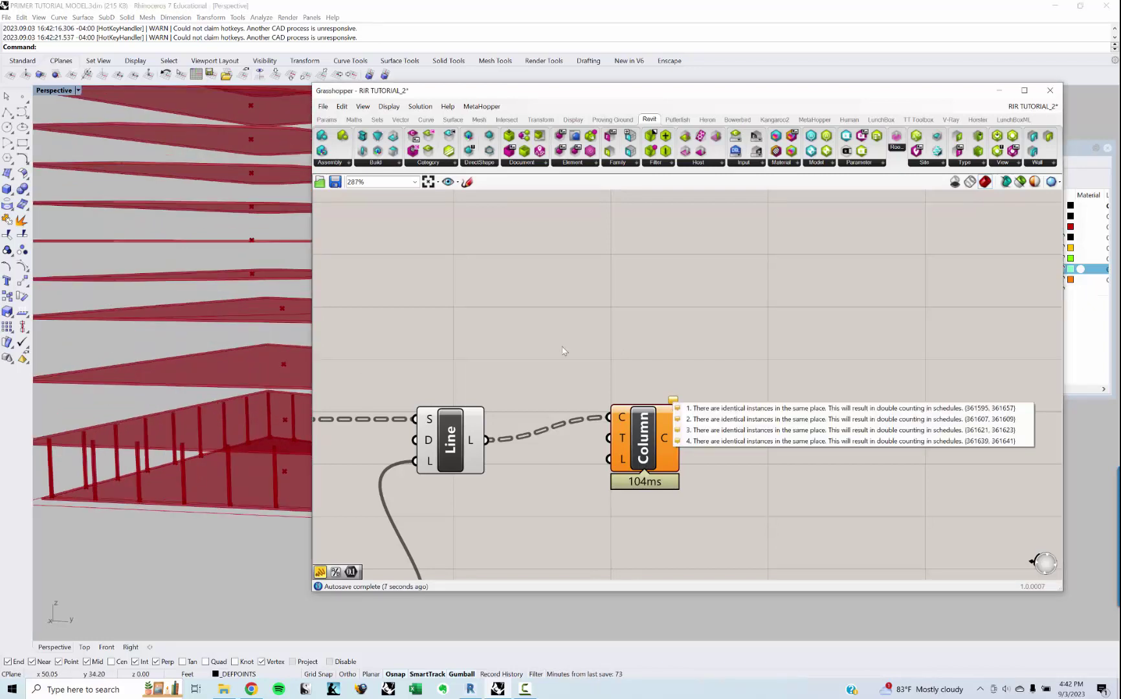
{"action": "right_click_drag", "start_coordinate": [563, 348], "coordinate": [616, 340]}
{"action": "scroll", "coordinate": [117, 471], "scroll_direction": "down", "scroll_amount": 4}
{"action": "right_click_drag", "start_coordinate": [160, 425], "coordinate": [135, 502]}
{"action": "scroll", "coordinate": [126, 473], "scroll_direction": "up", "scroll_amount": 5}
{"action": "scroll", "coordinate": [127, 475], "scroll_direction": "up", "scroll_amount": 5}
{"action": "scroll", "coordinate": [134, 503], "scroll_direction": "down", "scroll_amount": 2}
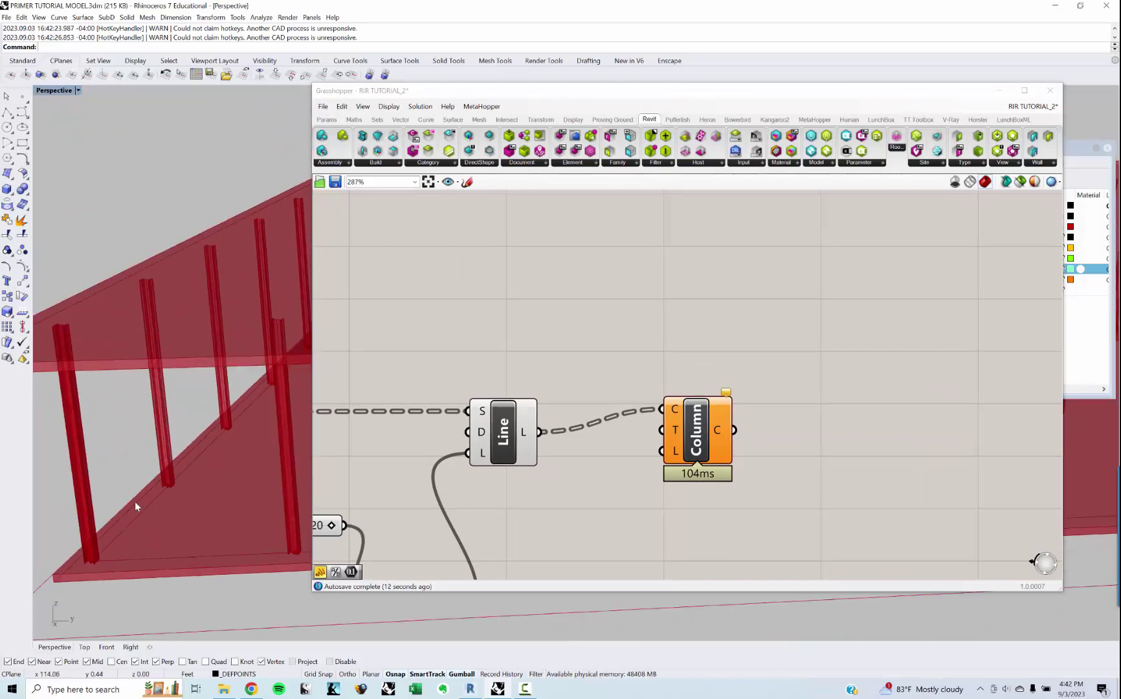
Step: Move the Add Column component farther from the Line component to make room between them
{"action": "right_click_drag", "start_coordinate": [713, 448], "coordinate": [663, 434]}
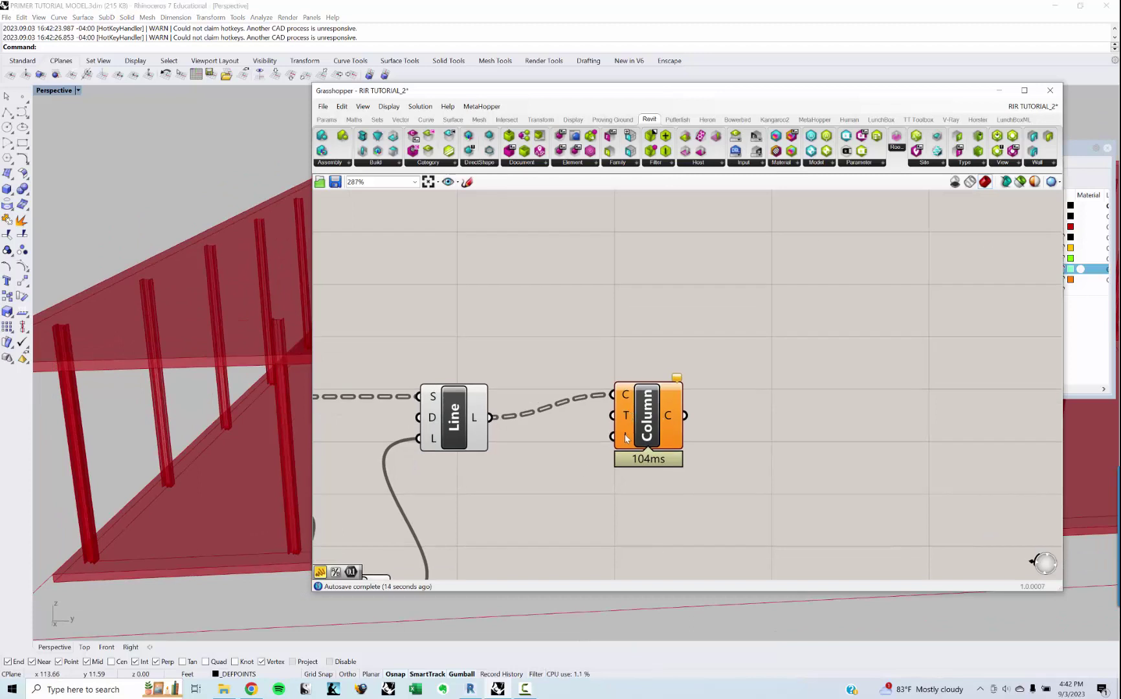
{"action": "left_click_drag", "start_coordinate": [640, 435], "coordinate": [724, 458]}
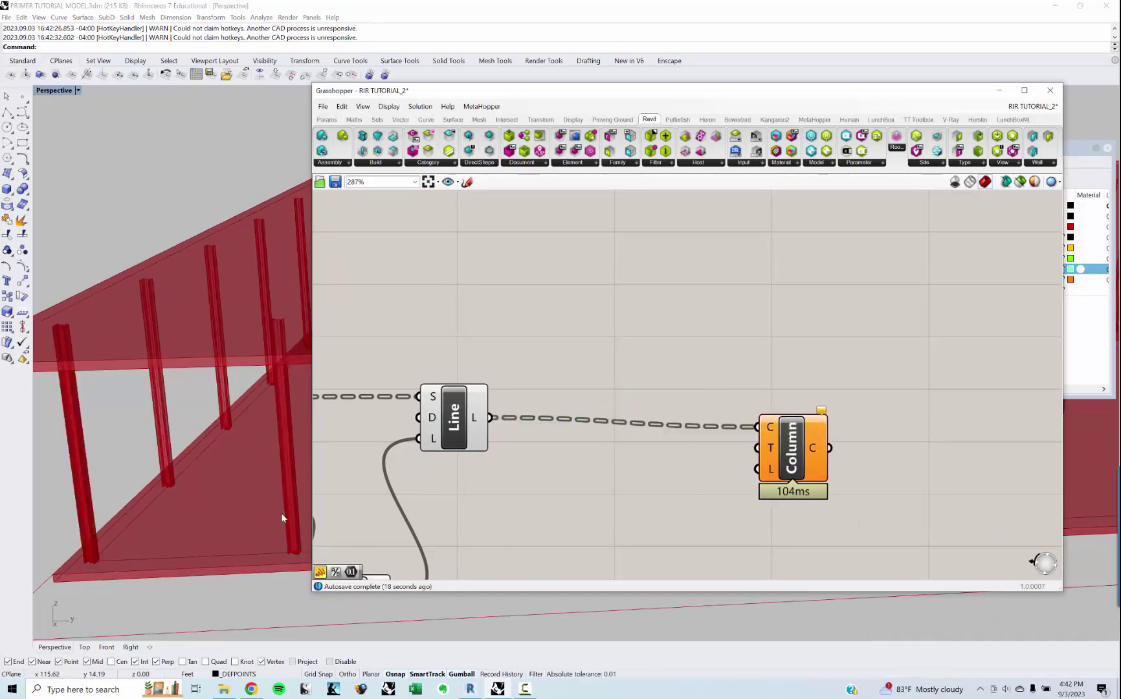
{"action": "scroll", "coordinate": [179, 492], "scroll_direction": "down", "scroll_amount": 2}
{"action": "scroll", "coordinate": [573, 417], "scroll_direction": "down", "scroll_amount": 3}
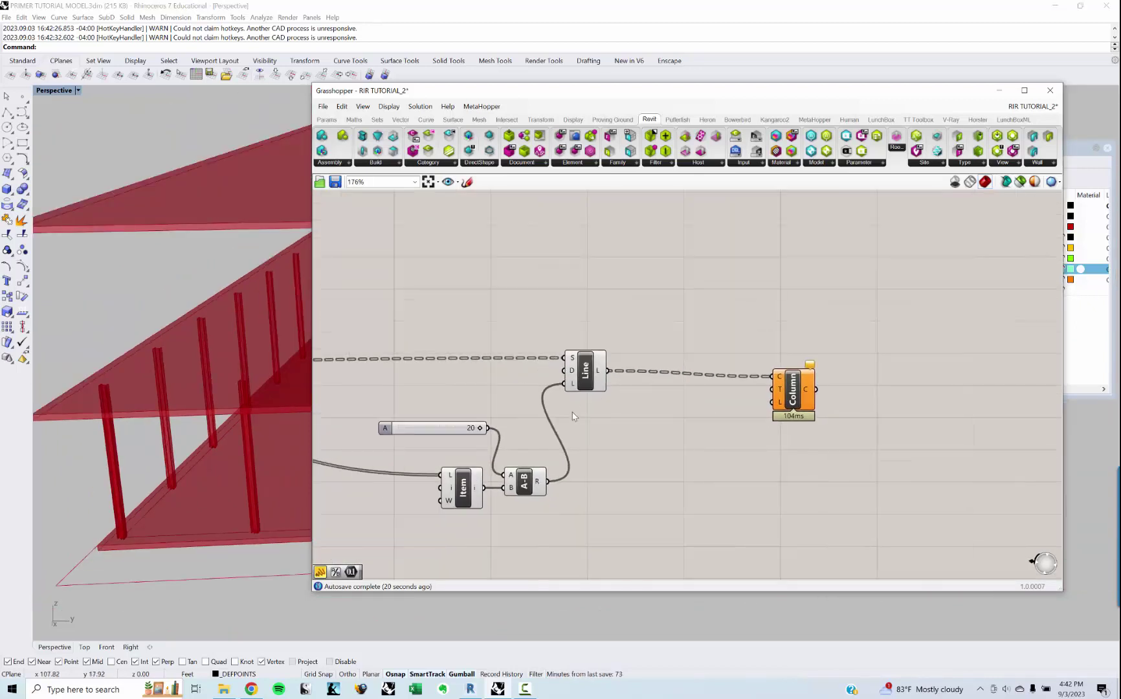
Step: Add a Split List component after Divide Curve
{"action": "scroll", "coordinate": [573, 416], "scroll_direction": "down", "scroll_amount": 2}
{"action": "right_click_drag", "start_coordinate": [601, 413], "coordinate": [873, 408]}
{"action": "scroll", "coordinate": [660, 419], "scroll_direction": "down", "scroll_amount": 2}
{"action": "right_click_drag", "start_coordinate": [661, 419], "coordinate": [863, 416]}
{"action": "scroll", "coordinate": [509, 407], "scroll_direction": "up", "scroll_amount": 4}
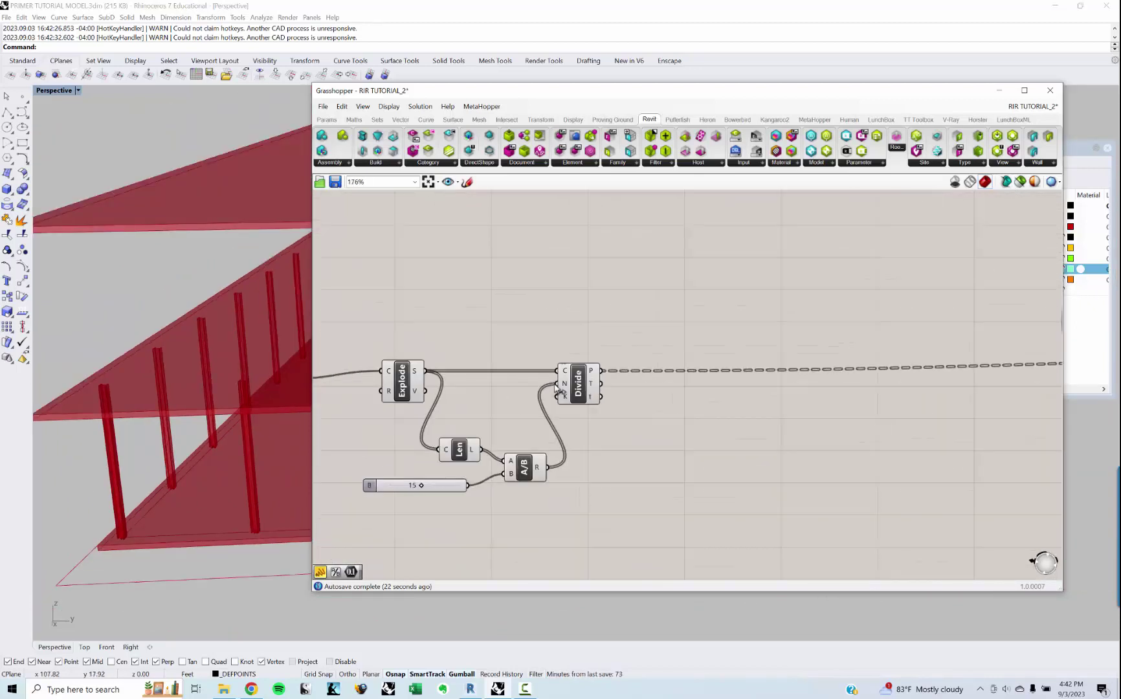
{"action": "left_click", "coordinate": [570, 388]}
{"action": "left_click", "coordinate": [713, 409]}
{"action": "double_click", "coordinate": [700, 412]}
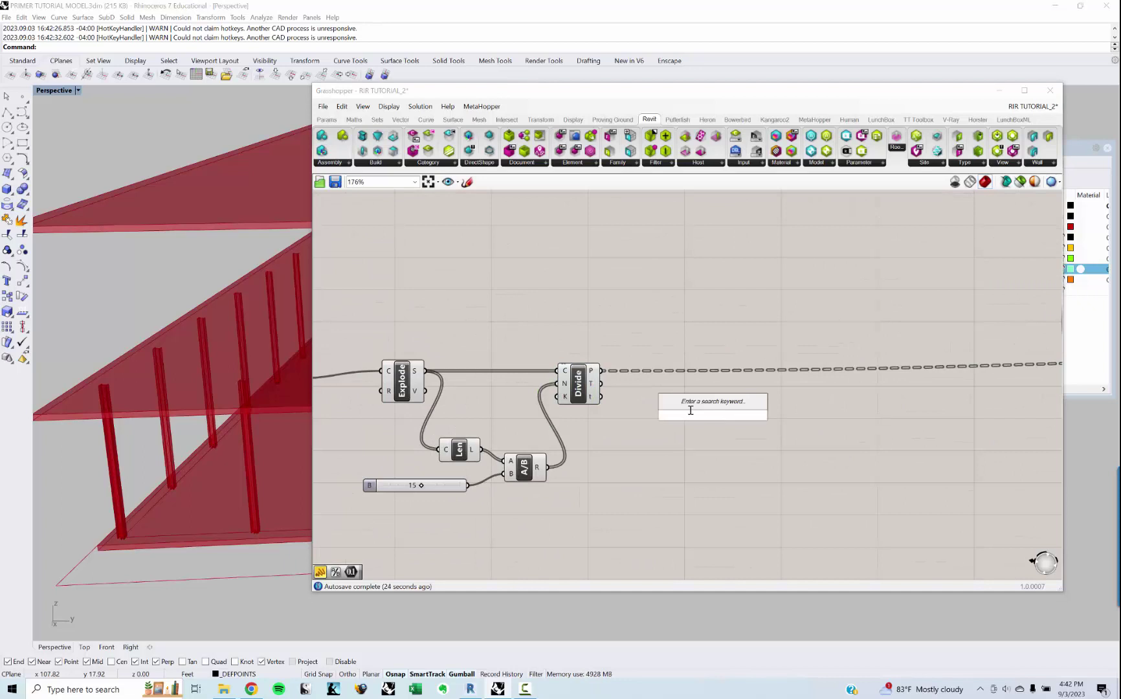
{"action": "type", "text": "SPLIT LIS"}
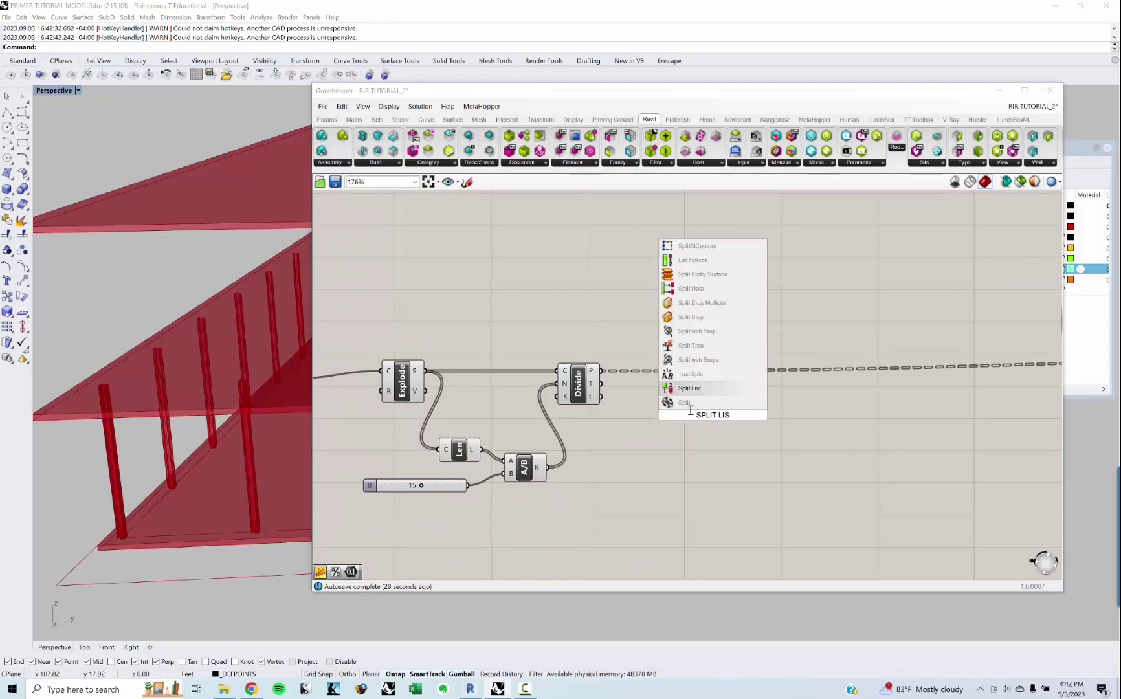
{"action": "key", "text": "Return"}
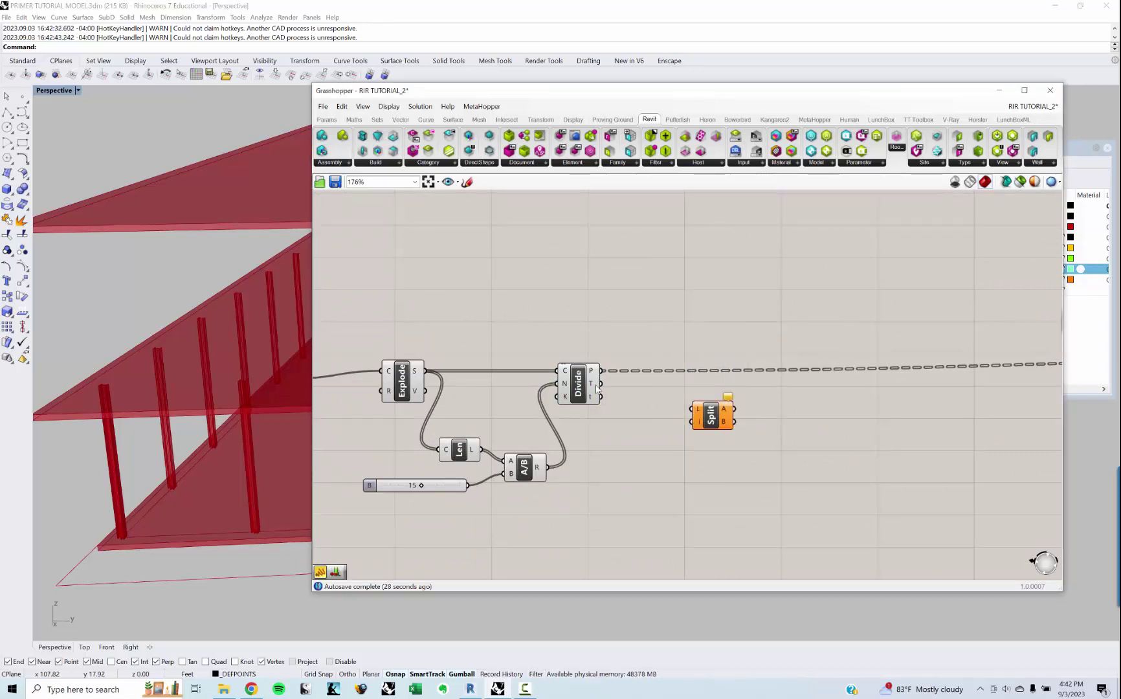
Step: Connect Divide Curve's Points output to the Split List's list input and feed its index from a panel containing 1
{"action": "left_click_drag", "start_coordinate": [688, 406], "coordinate": [694, 409]}
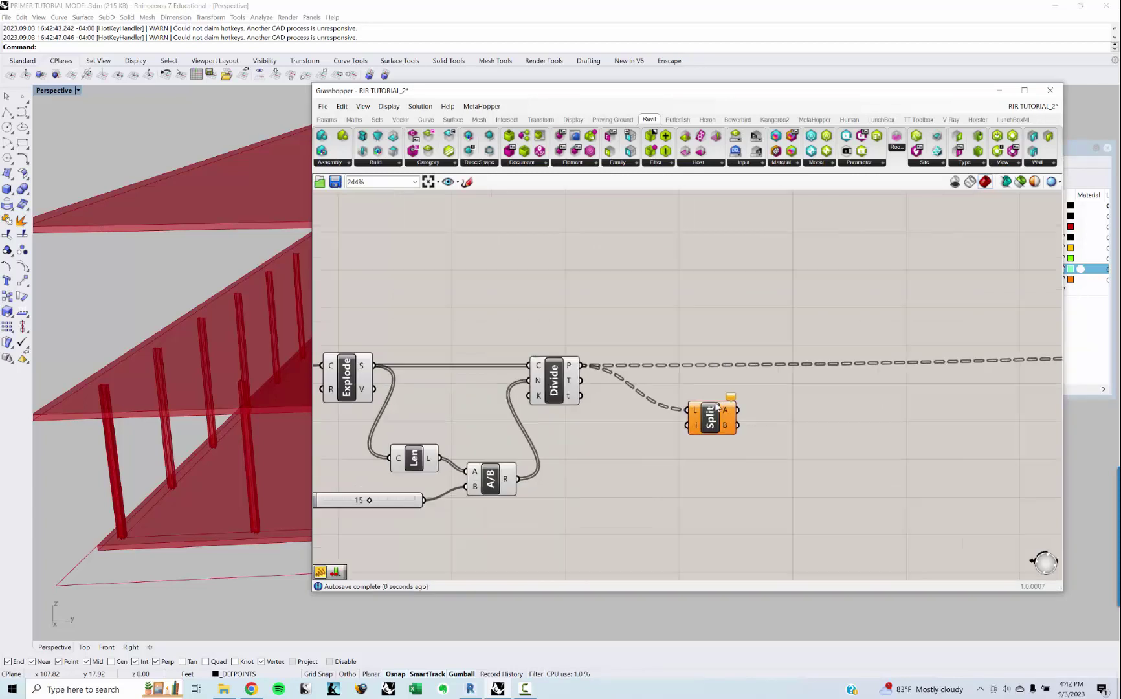
{"action": "scroll", "coordinate": [796, 418], "scroll_direction": "up", "scroll_amount": 3}
{"action": "double_click", "coordinate": [526, 461]}
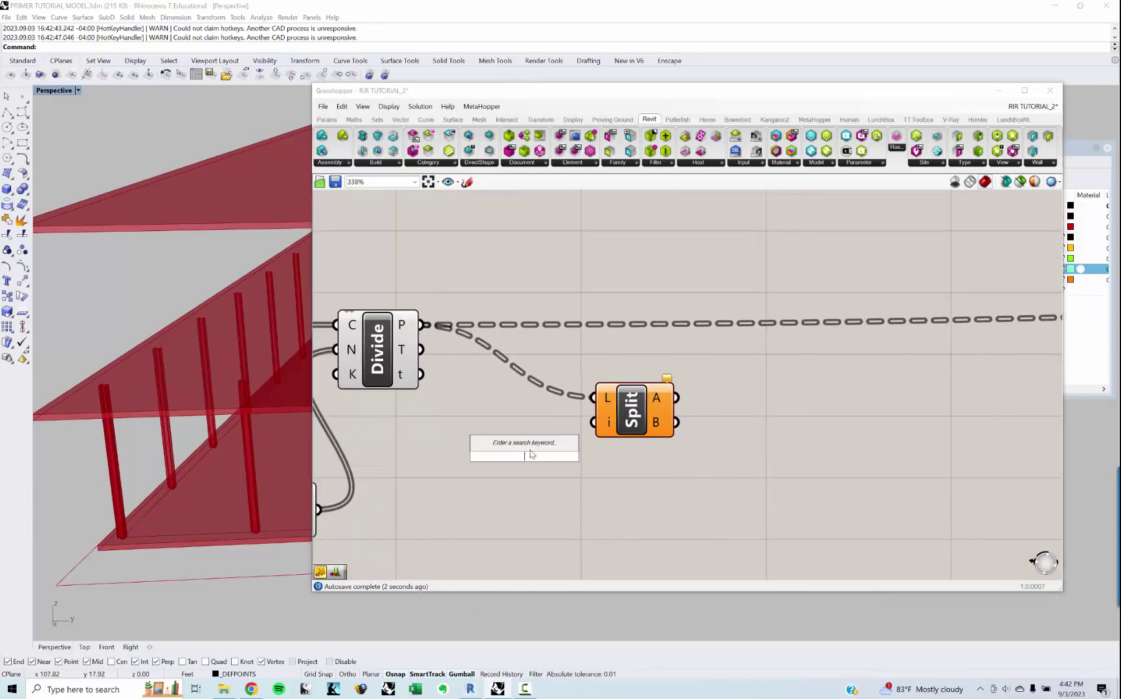
{"action": "type", "text": "PANEL=1"}
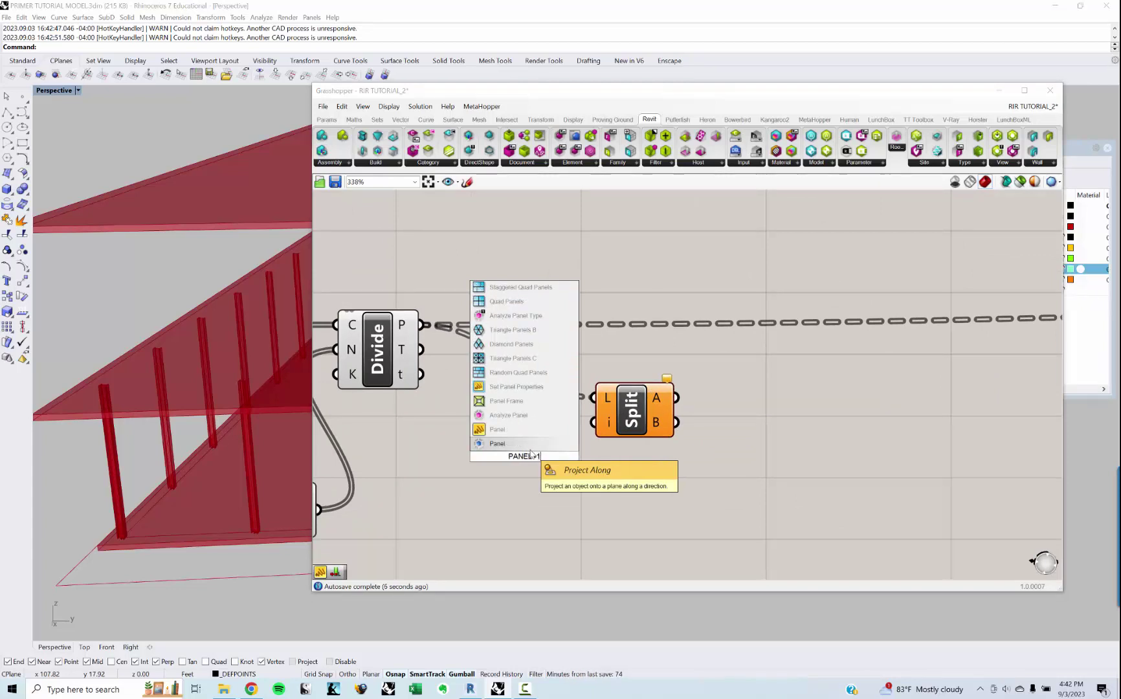
{"action": "key", "text": "Return"}
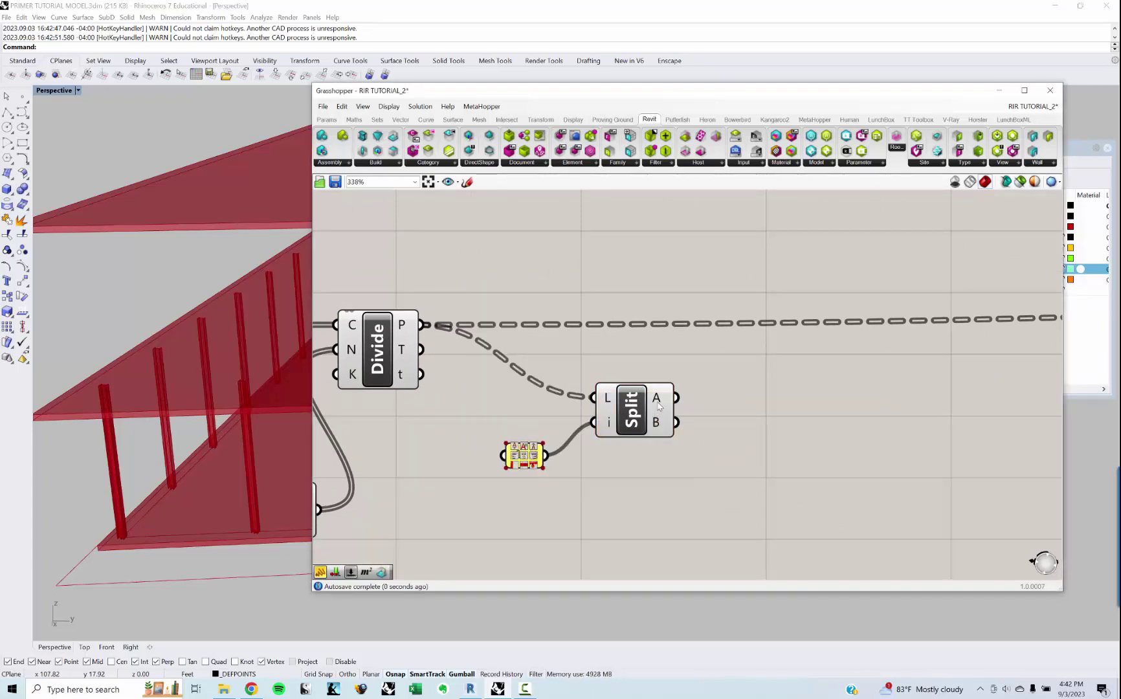
{"action": "mouse_move", "coordinate": [658, 406]}
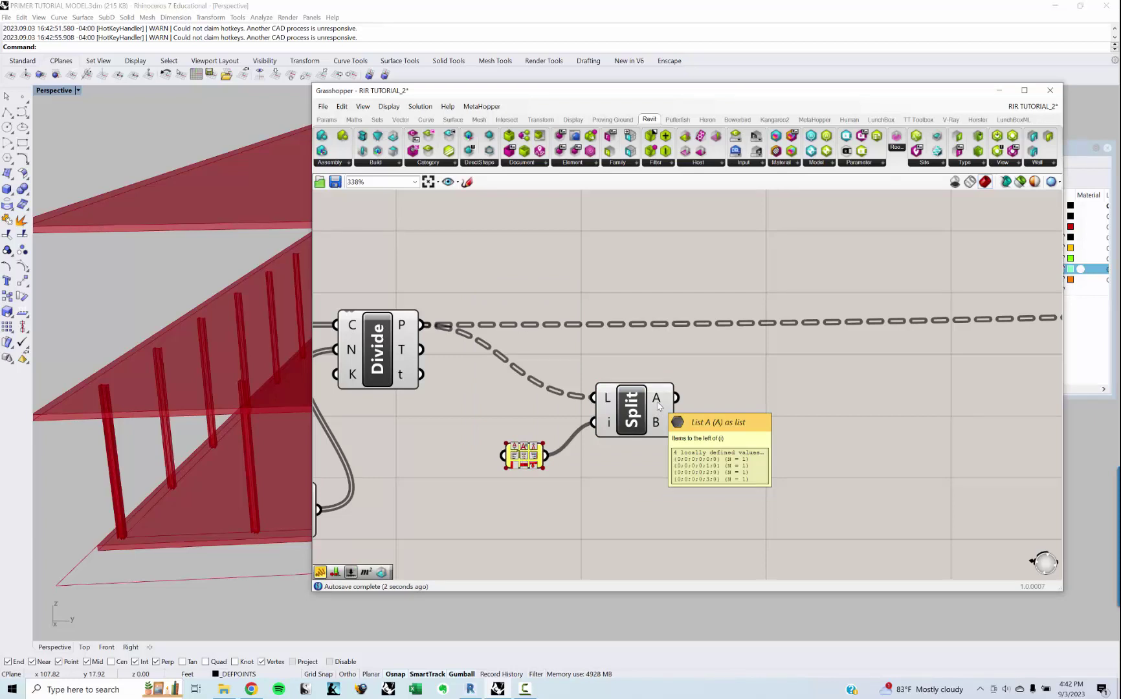
Step: Connect the Split List's List B output to the Start input of the Line component, replacing the direct Divide Curve connection
{"action": "scroll", "coordinate": [673, 424], "scroll_direction": "down", "scroll_amount": 2}
{"action": "right_click_drag", "start_coordinate": [774, 421], "coordinate": [446, 459]}
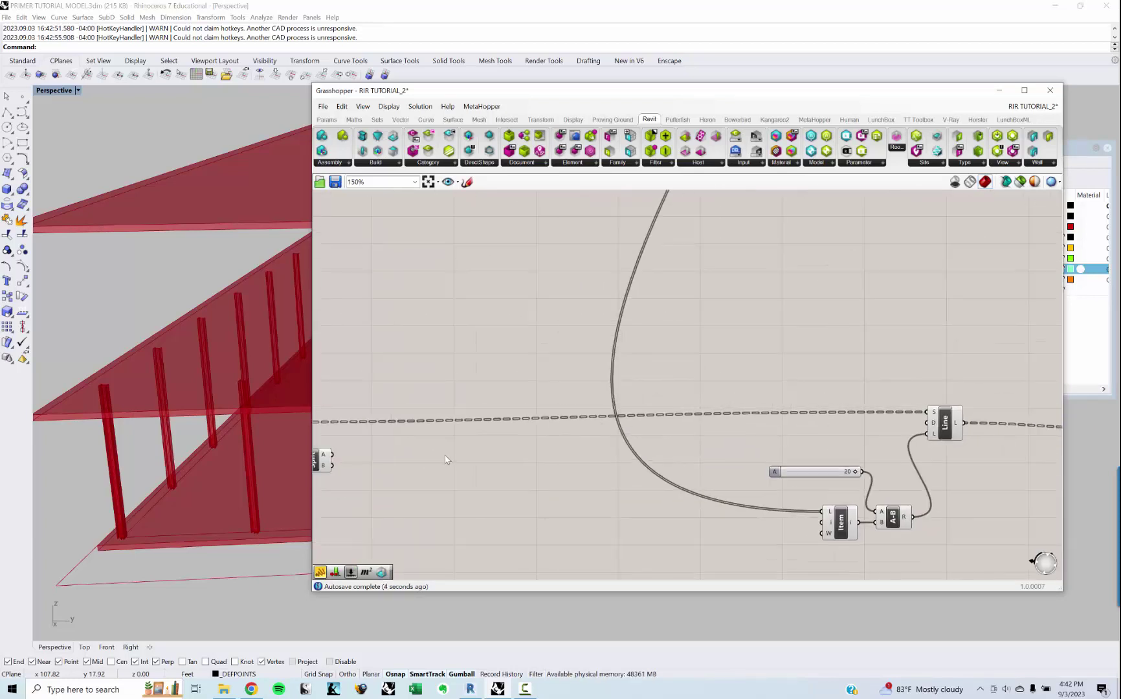
{"action": "scroll", "coordinate": [445, 460], "scroll_direction": "down", "scroll_amount": 1}
{"action": "left_click_drag", "start_coordinate": [933, 409], "coordinate": [861, 420]}
Step: Check the Add Column component for warnings and examine the regenerated columns between the lower slabs
{"action": "right_click_drag", "start_coordinate": [852, 393], "coordinate": [640, 368]}
{"action": "scroll", "coordinate": [834, 413], "scroll_direction": "up", "scroll_amount": 4}
{"action": "scroll", "coordinate": [833, 416], "scroll_direction": "up", "scroll_amount": 2}
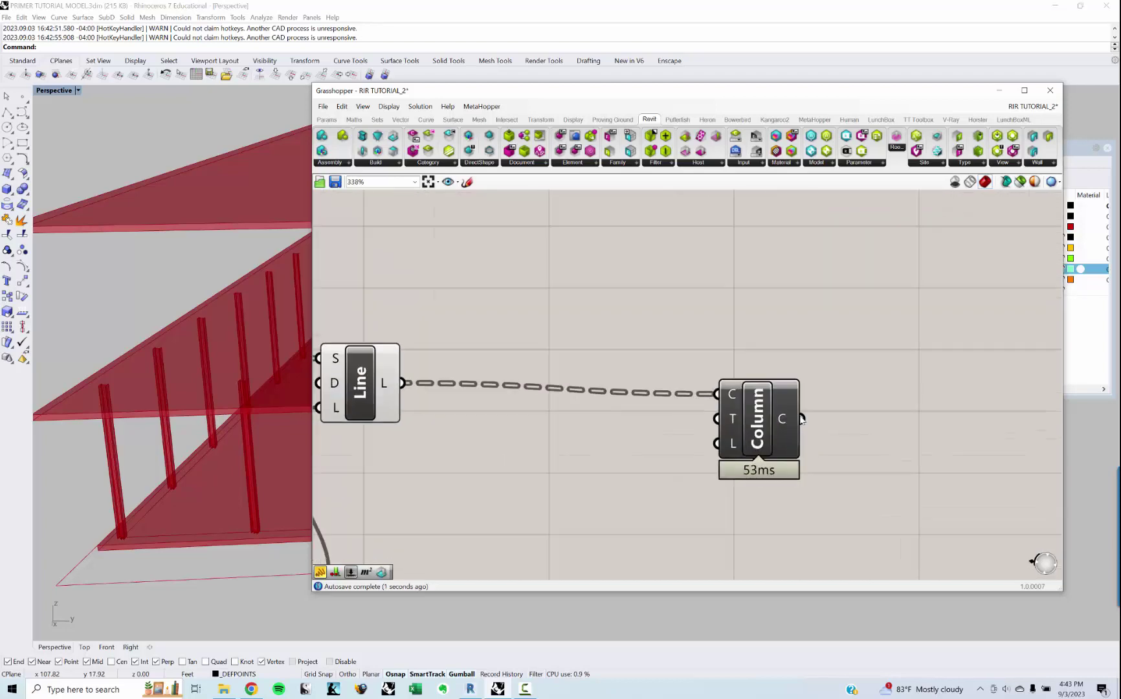
{"action": "right_click_drag", "start_coordinate": [84, 522], "coordinate": [153, 476]}
{"action": "scroll", "coordinate": [116, 487], "scroll_direction": "up", "scroll_amount": 6}
{"action": "scroll", "coordinate": [226, 470], "scroll_direction": "down", "scroll_amount": 5}
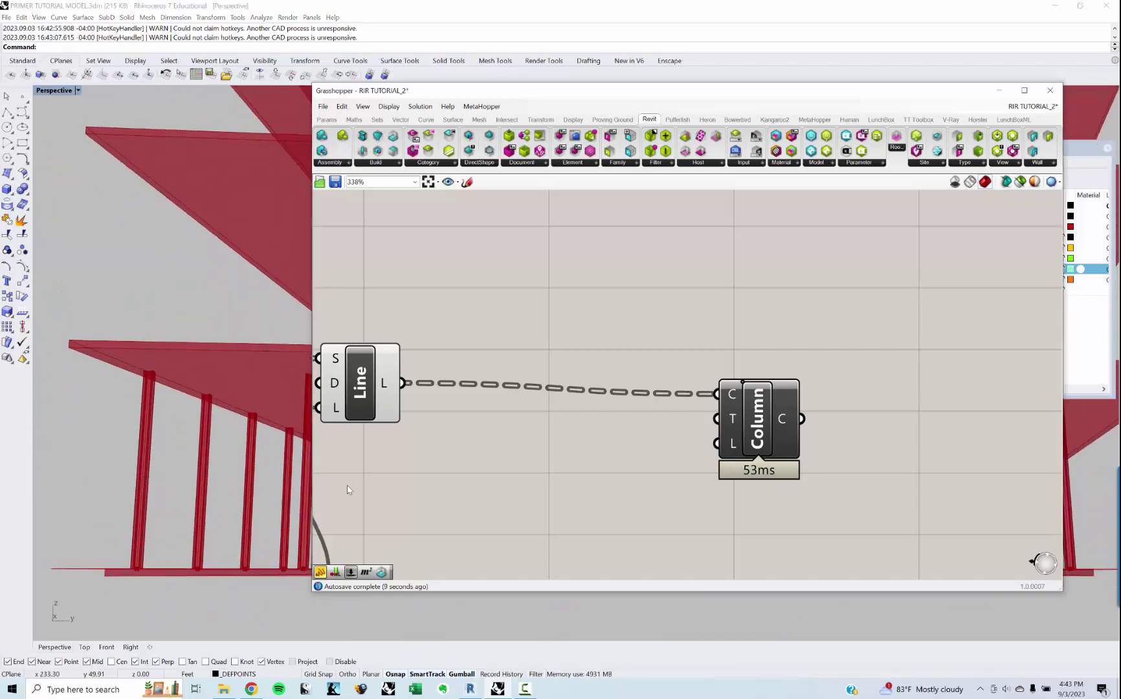
Step: Add a Revit Type parameter in the space beside the Add Column component
{"action": "right_click_drag", "start_coordinate": [570, 447], "coordinate": [594, 430]}
{"action": "left_click", "coordinate": [1101, 424]}
{"action": "left_click", "coordinate": [1091, 362]}
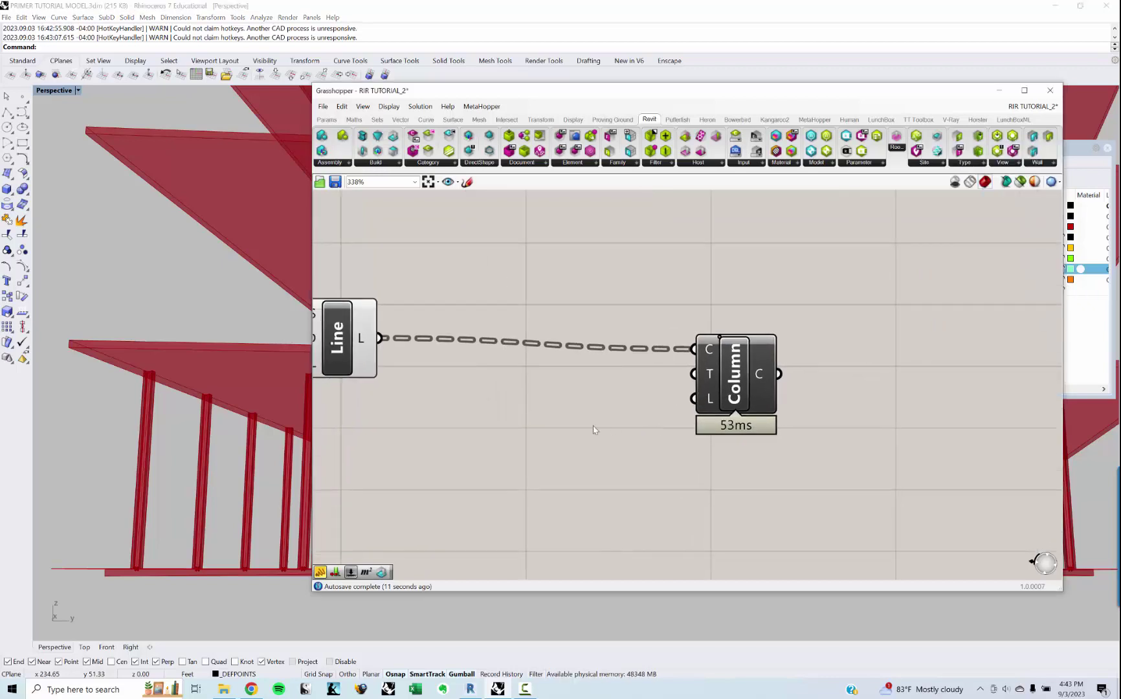
{"action": "double_click", "coordinate": [594, 429]}
{"action": "type", "text": "type"}
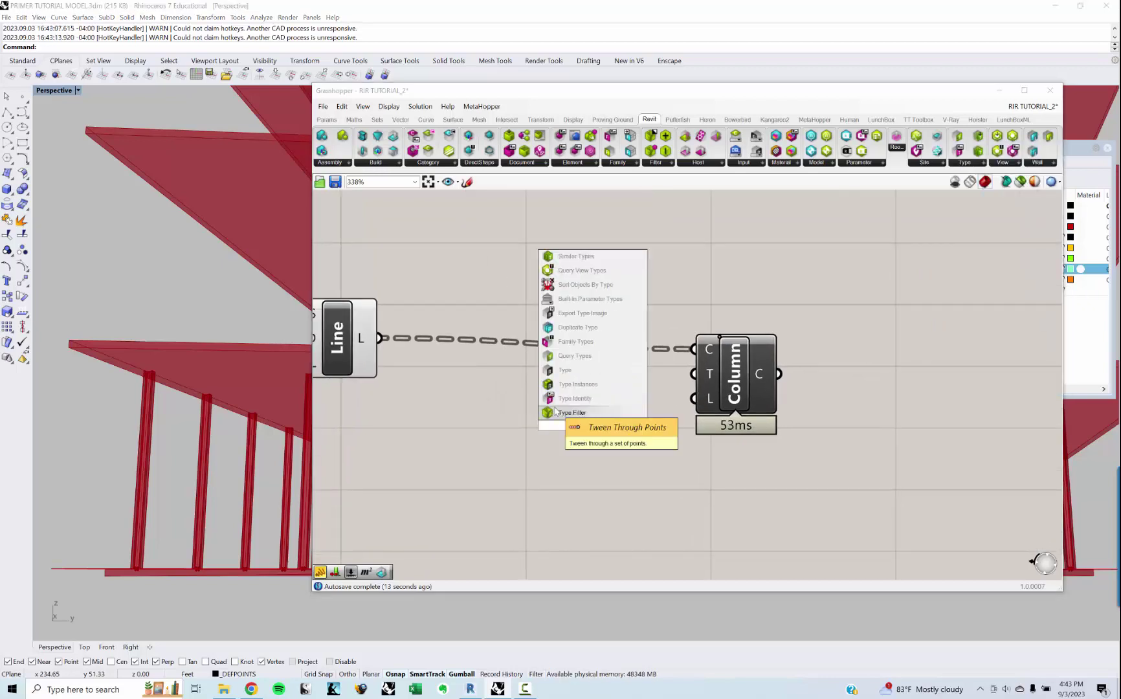
{"action": "left_click", "coordinate": [555, 411]}
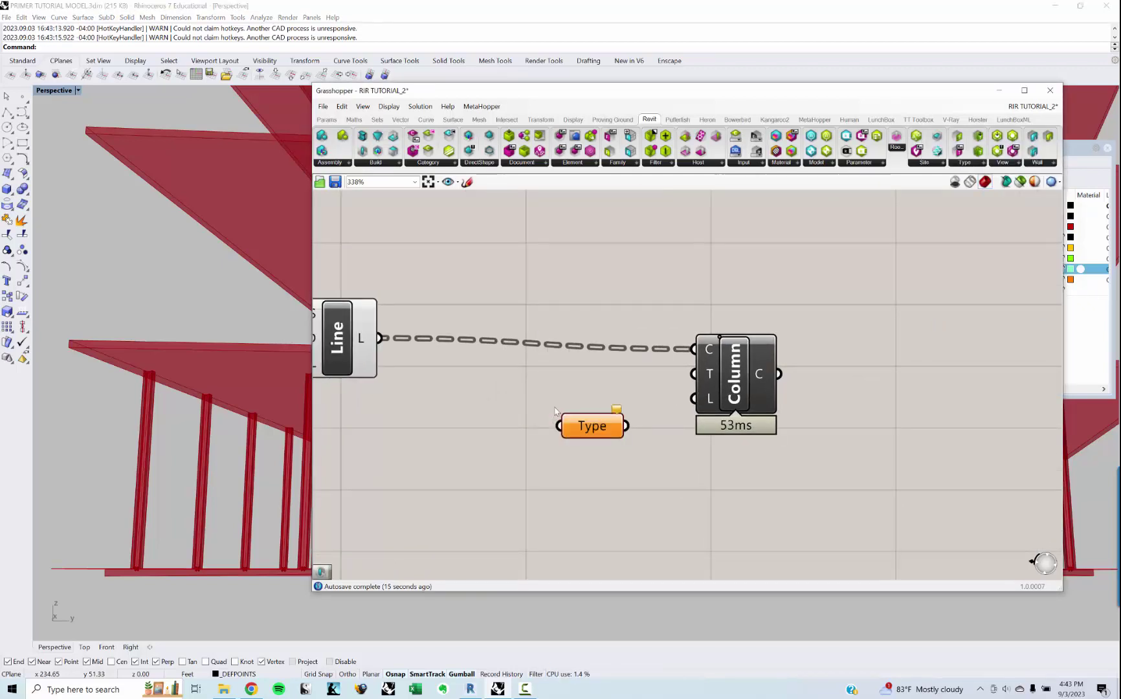
Step: Choose the 24" x 24" type from the Columns category in the Type parameter and connect it to Add Column's Type input
{"action": "right_click", "coordinate": [585, 437]}
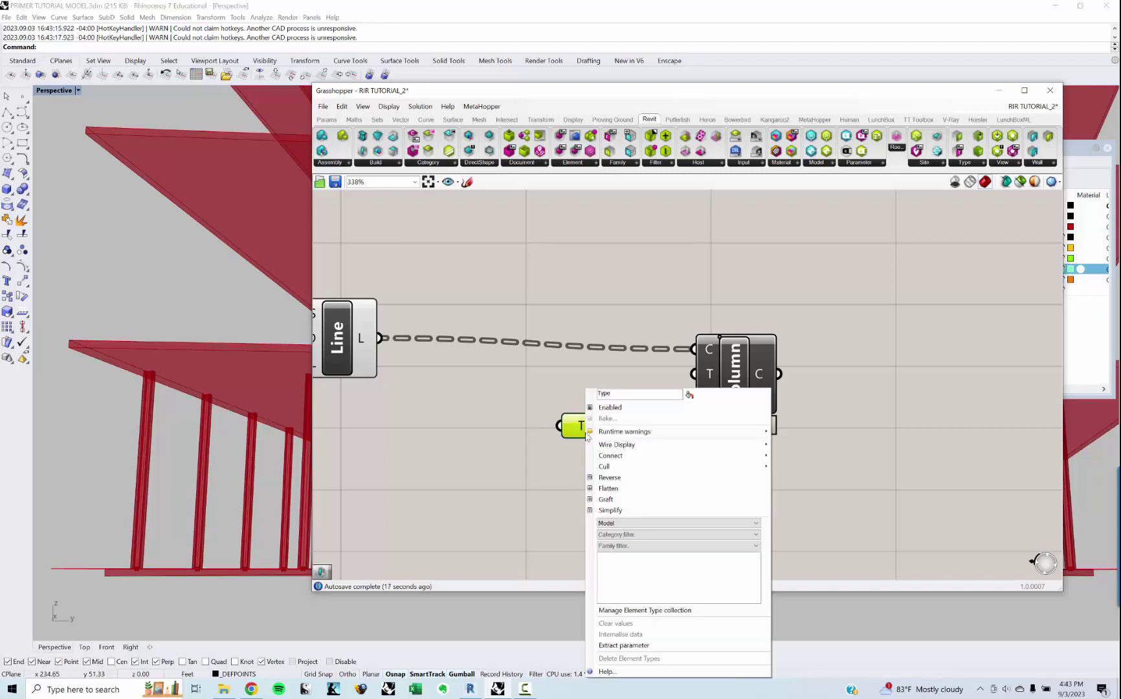
{"action": "left_click", "coordinate": [639, 534]}
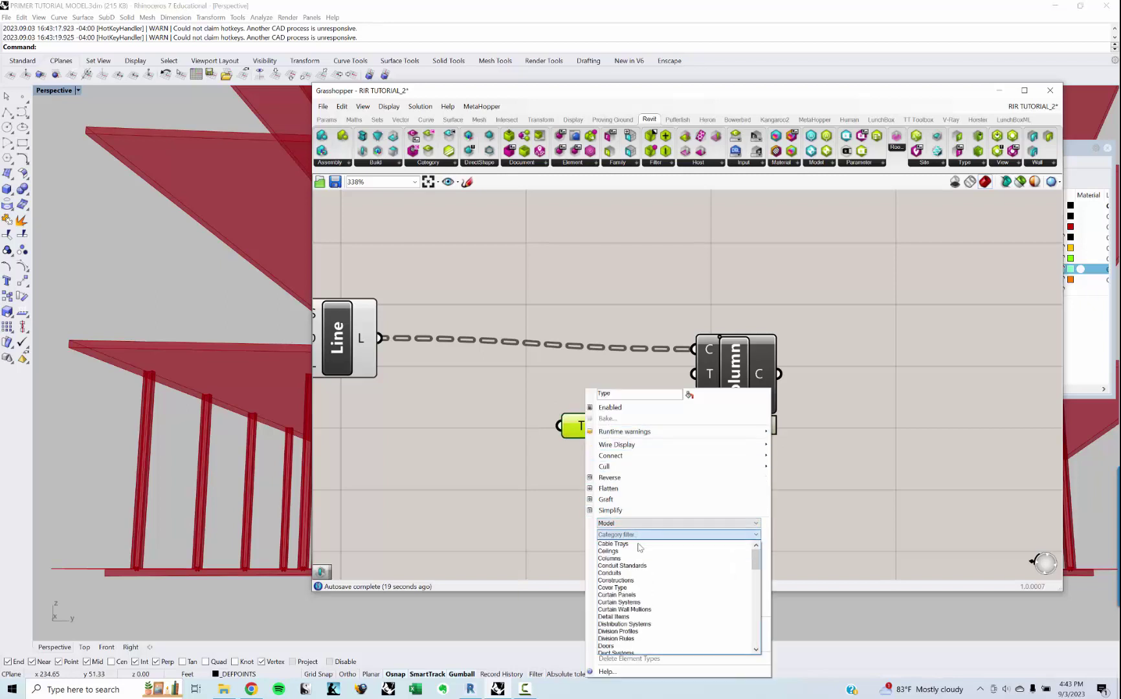
{"action": "left_click", "coordinate": [641, 561]}
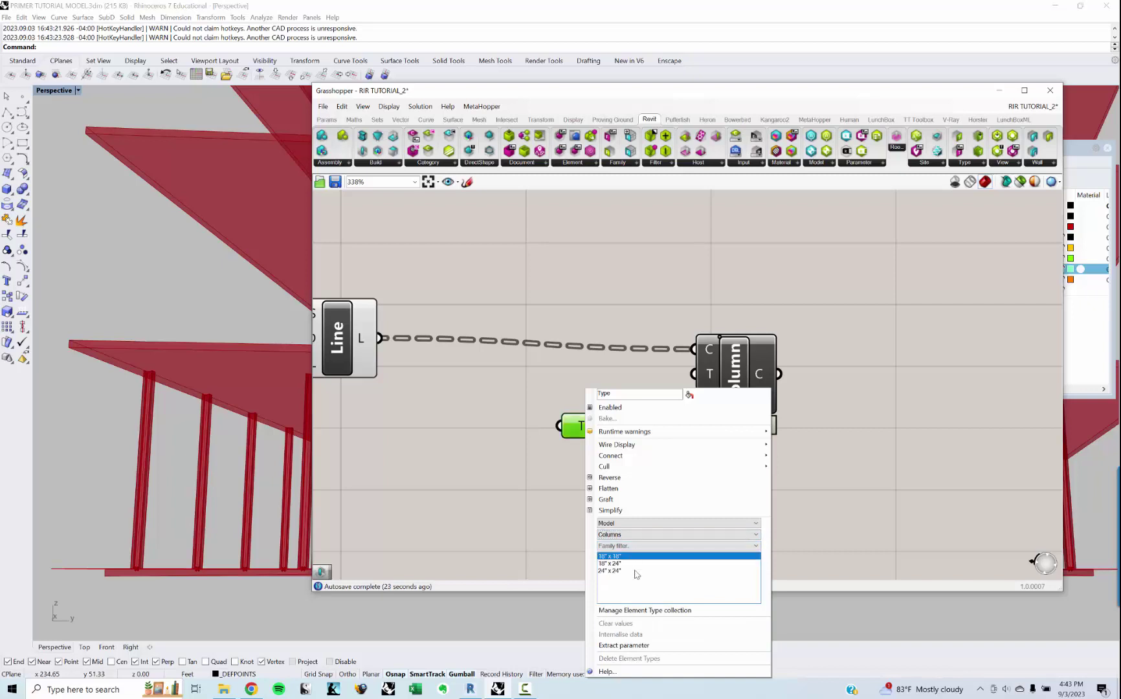
{"action": "left_click", "coordinate": [637, 571]}
{"action": "left_click", "coordinate": [814, 514]}
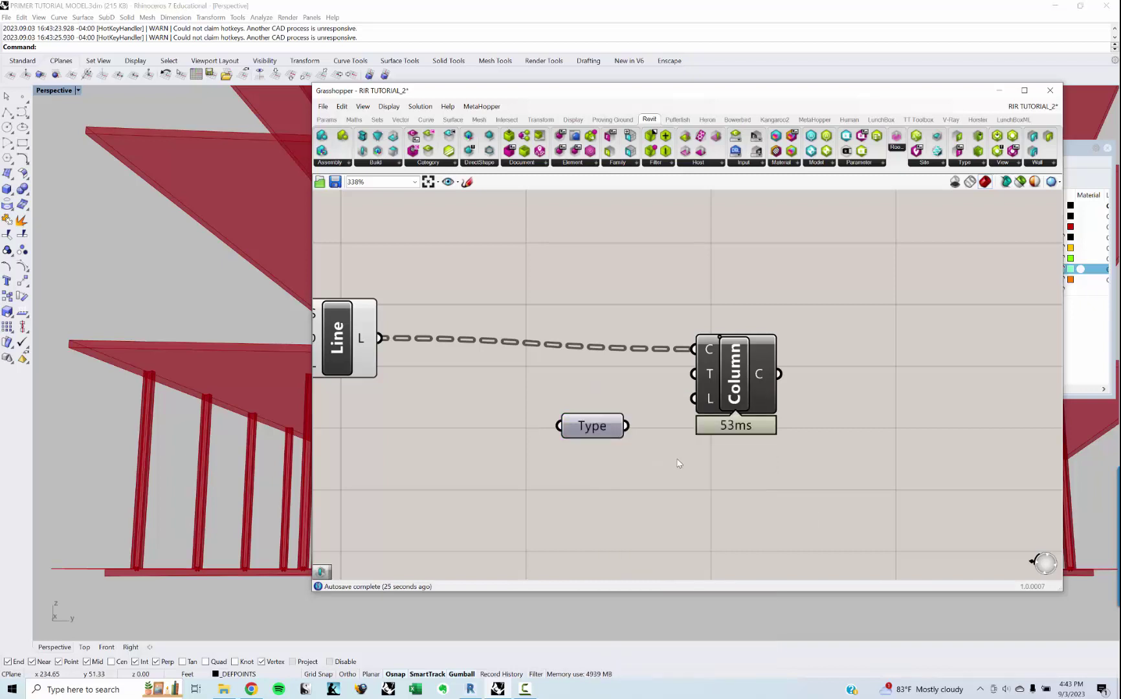
{"action": "left_click_drag", "start_coordinate": [698, 370], "coordinate": [697, 372]}
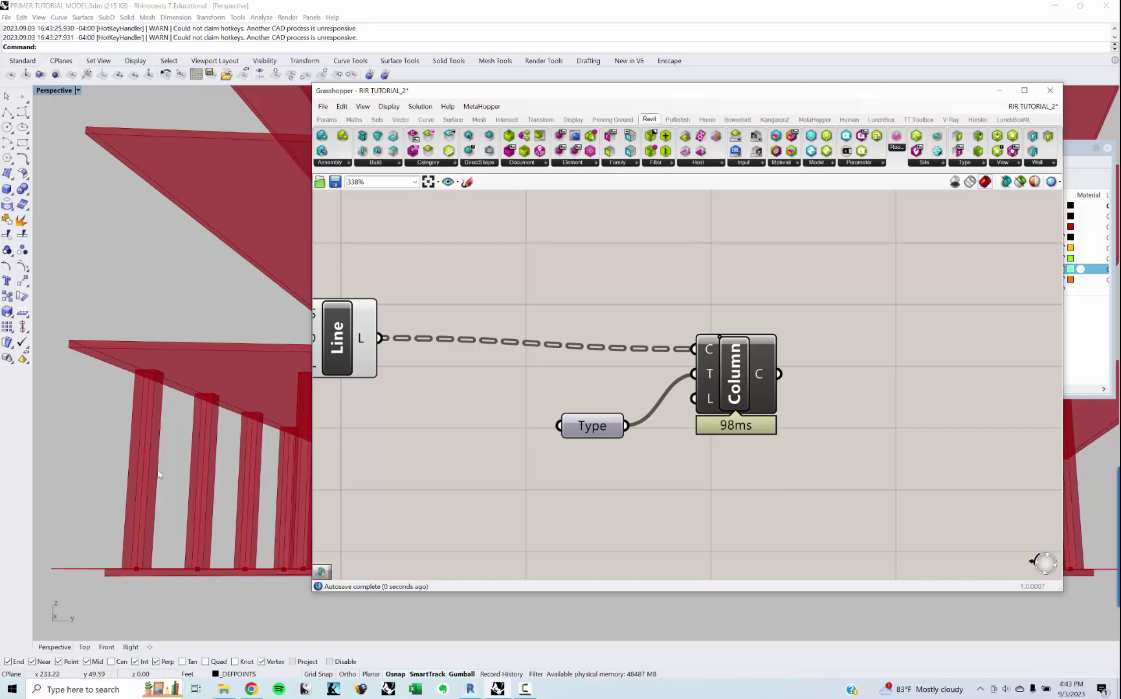
Step: Examine the resized columns within the whole tower and the offset slider of the entry floor's column definition
{"action": "right_click_drag", "start_coordinate": [158, 475], "coordinate": [172, 535]}
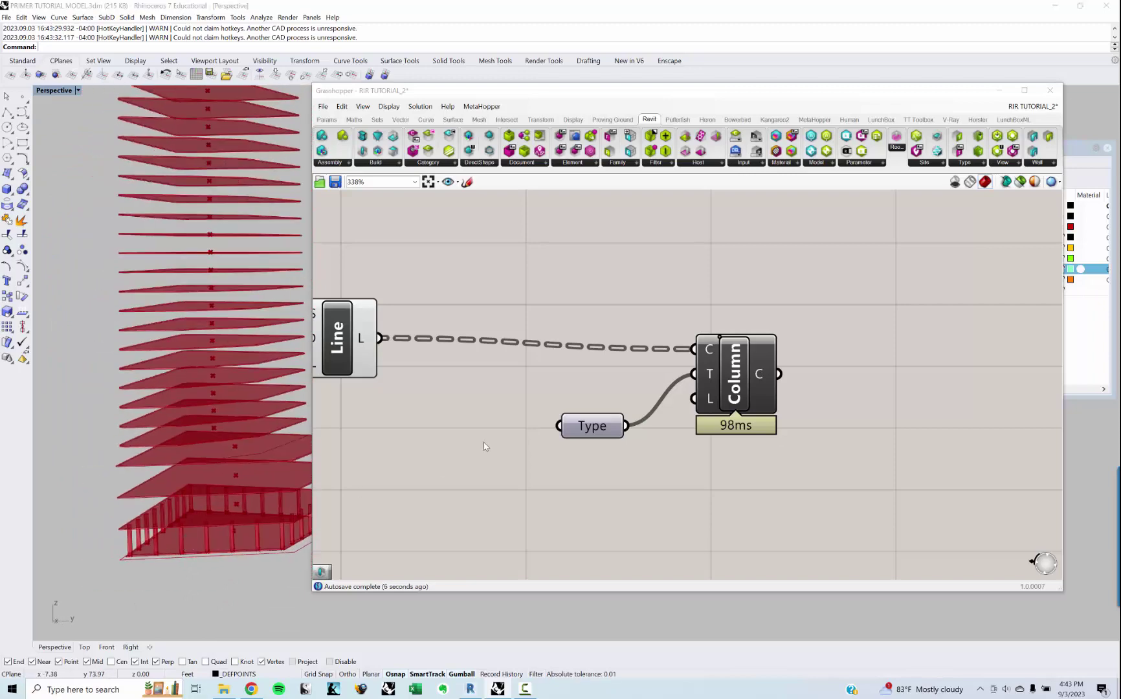
{"action": "scroll", "coordinate": [485, 446], "scroll_direction": "down", "scroll_amount": 5}
{"action": "right_click_drag", "start_coordinate": [485, 446], "coordinate": [775, 375]}
{"action": "scroll", "coordinate": [517, 444], "scroll_direction": "down", "scroll_amount": 3}
{"action": "right_click_drag", "start_coordinate": [485, 363], "coordinate": [584, 376]}
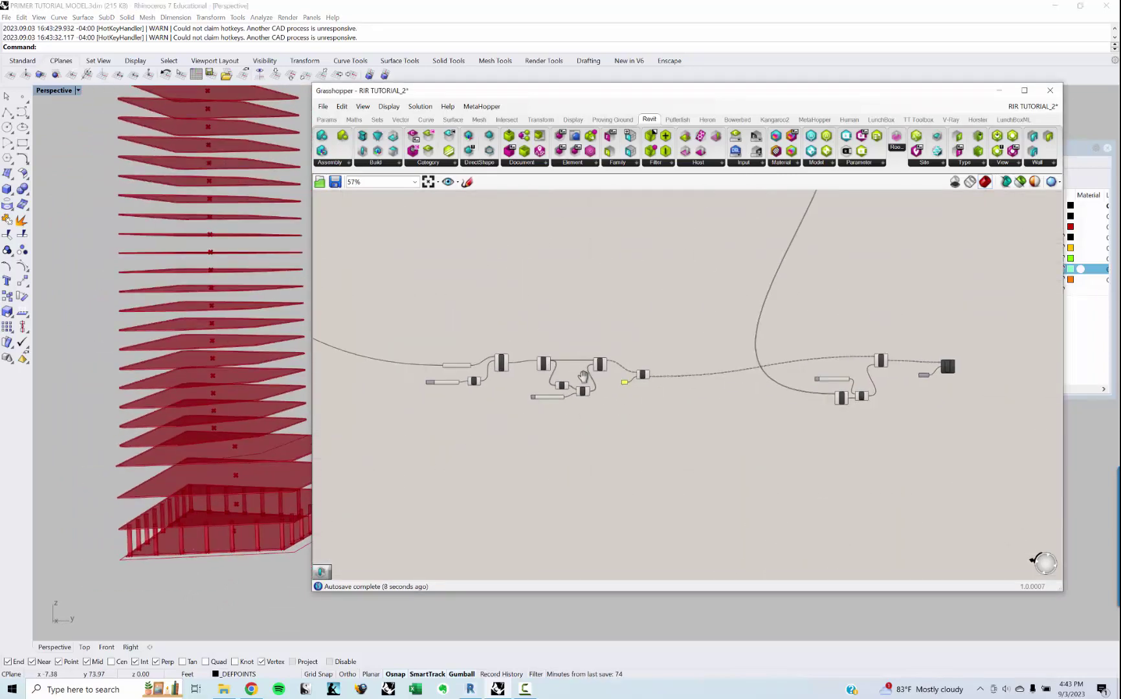
{"action": "scroll", "coordinate": [437, 383], "scroll_direction": "up", "scroll_amount": 6}
{"action": "left_click", "coordinate": [439, 389]}
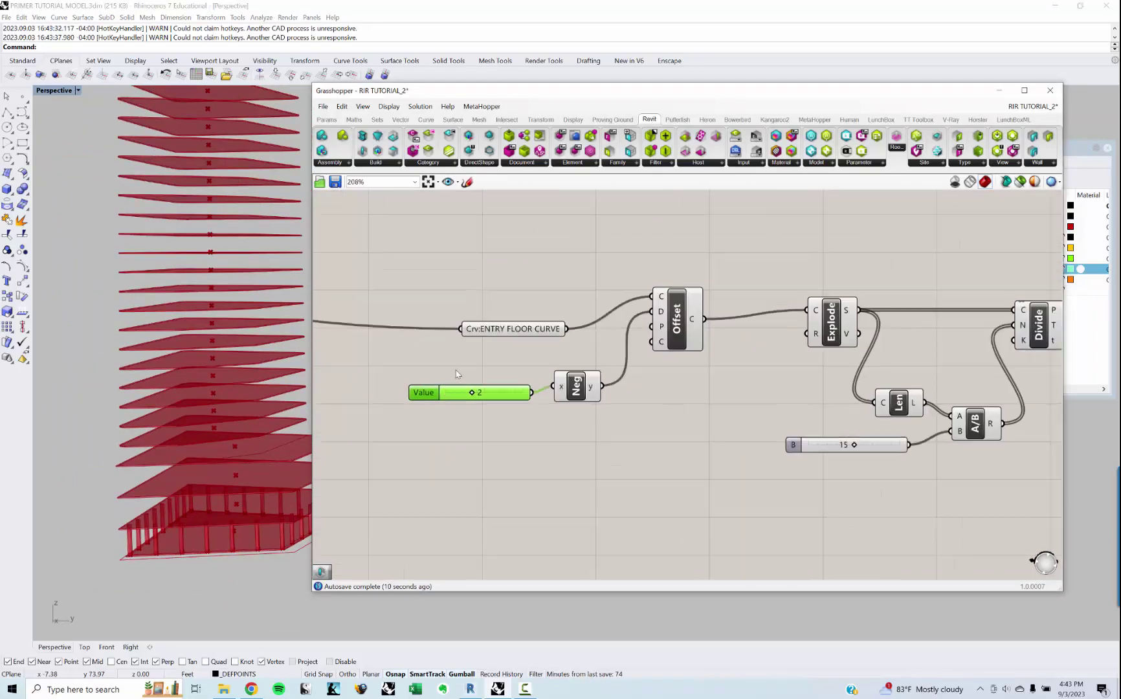
{"action": "left_click", "coordinate": [456, 374]}
Step: Duplicate the PODIUM FLOOR CURVES parameter with its input connection and place the copy below the entry floor's column definition
{"action": "scroll", "coordinate": [457, 373], "scroll_direction": "down", "scroll_amount": 3}
{"action": "right_click_drag", "start_coordinate": [460, 369], "coordinate": [506, 366]}
{"action": "scroll", "coordinate": [500, 317], "scroll_direction": "down", "scroll_amount": 3}
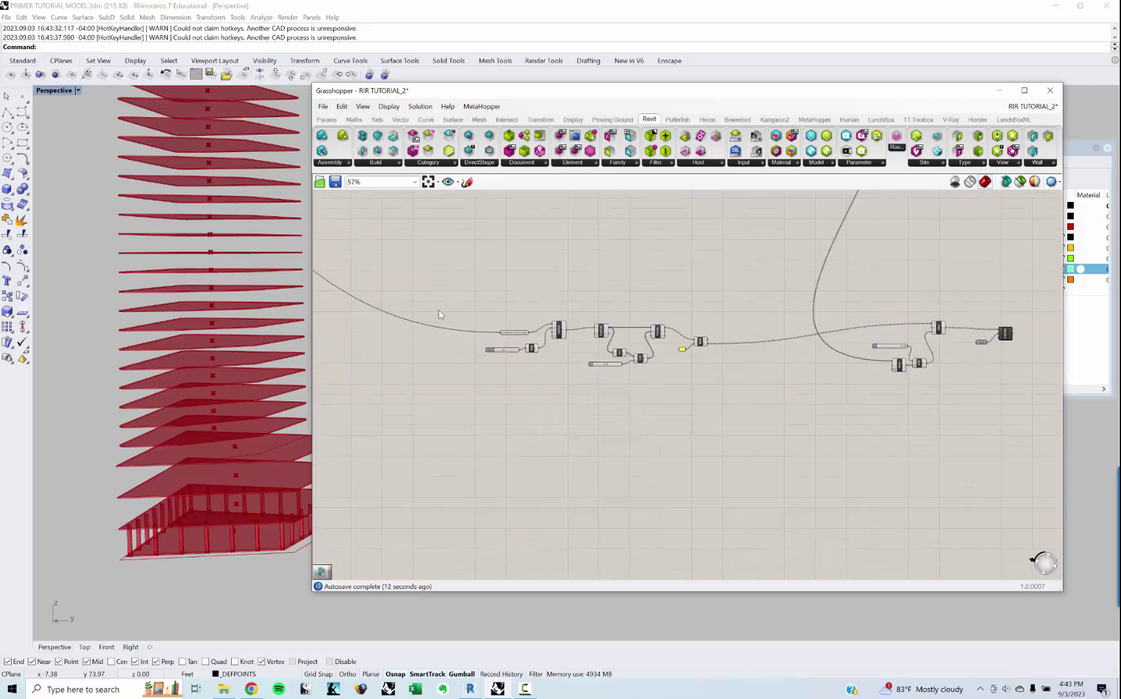
{"action": "scroll", "coordinate": [441, 314], "scroll_direction": "down", "scroll_amount": 2}
{"action": "right_click_drag", "start_coordinate": [363, 284], "coordinate": [521, 367]}
{"action": "scroll", "coordinate": [517, 366], "scroll_direction": "up", "scroll_amount": 7}
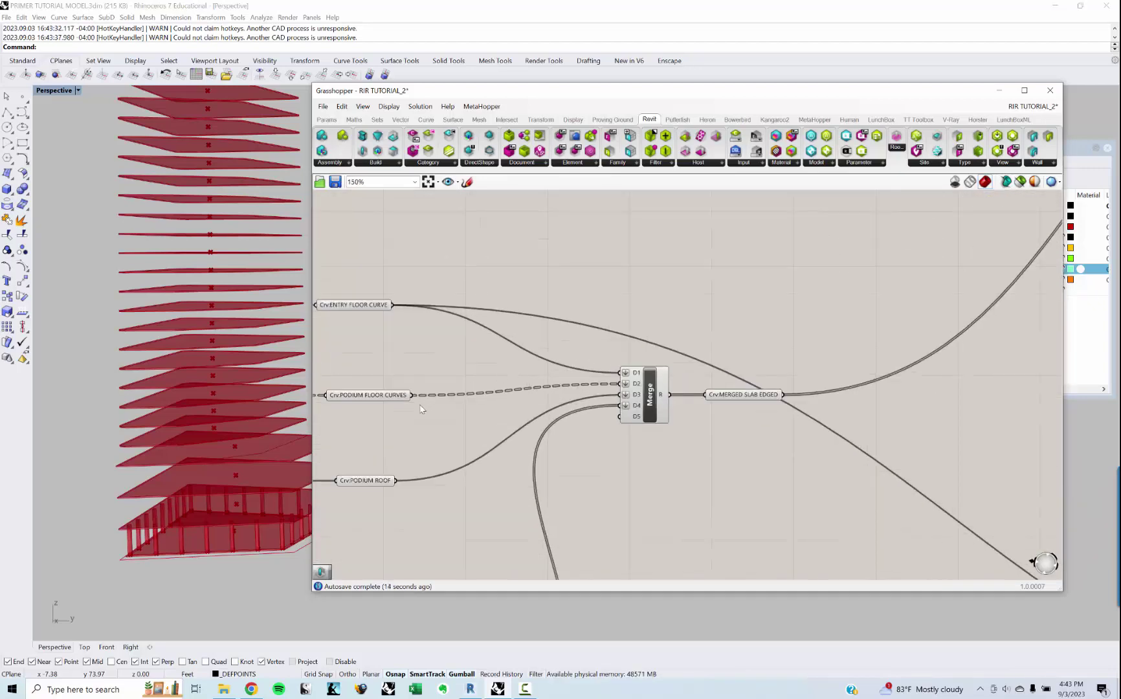
{"action": "right_click_drag", "start_coordinate": [419, 405], "coordinate": [441, 373]}
{"action": "key", "text": "ctrl+v"}
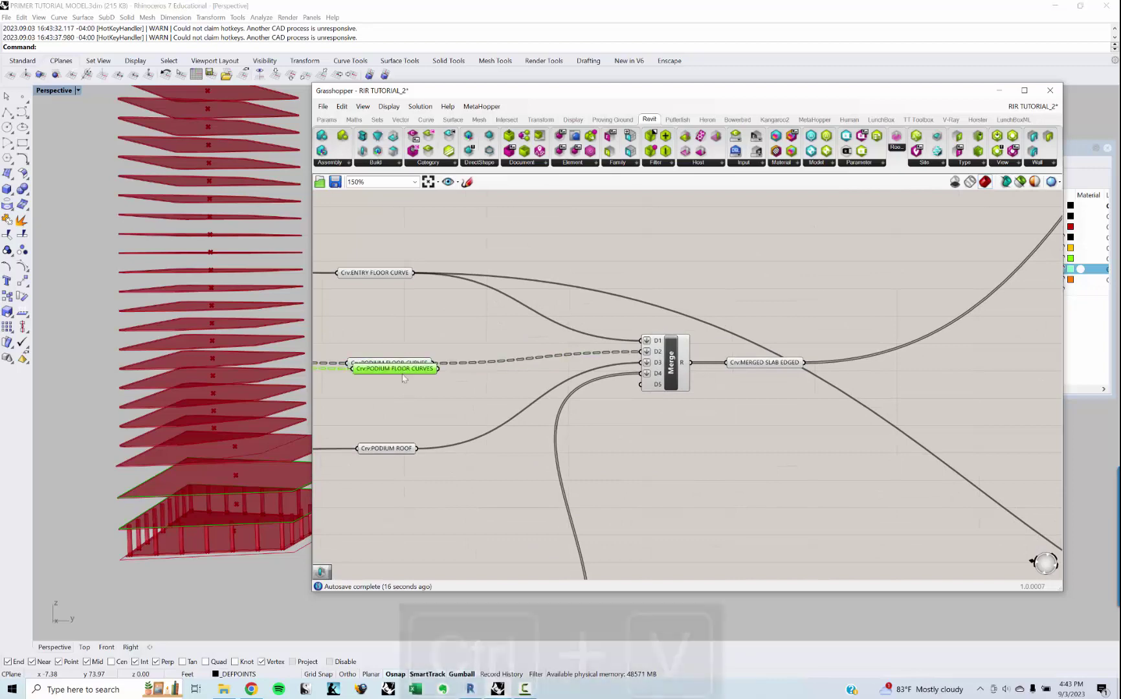
{"action": "scroll", "coordinate": [525, 434], "scroll_direction": "down", "scroll_amount": 8}
{"action": "left_click_drag", "start_coordinate": [769, 519], "coordinate": [690, 512]}
{"action": "scroll", "coordinate": [690, 512], "scroll_direction": "up", "scroll_amount": 6}
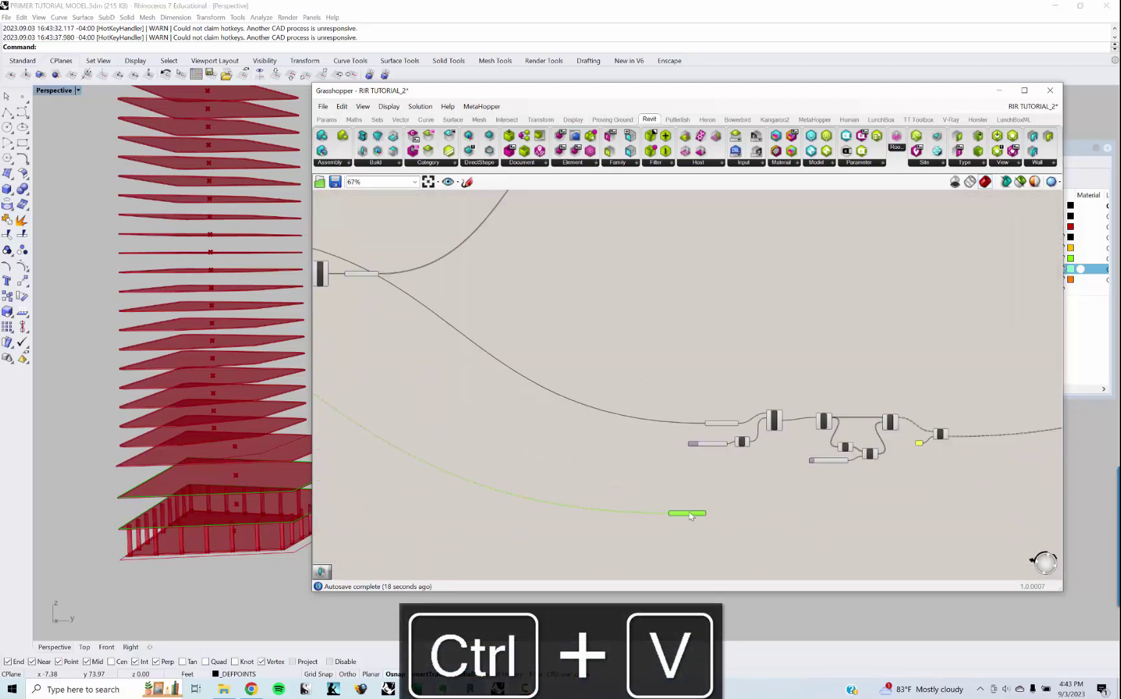
{"action": "right_click_drag", "start_coordinate": [769, 479], "coordinate": [472, 403]}
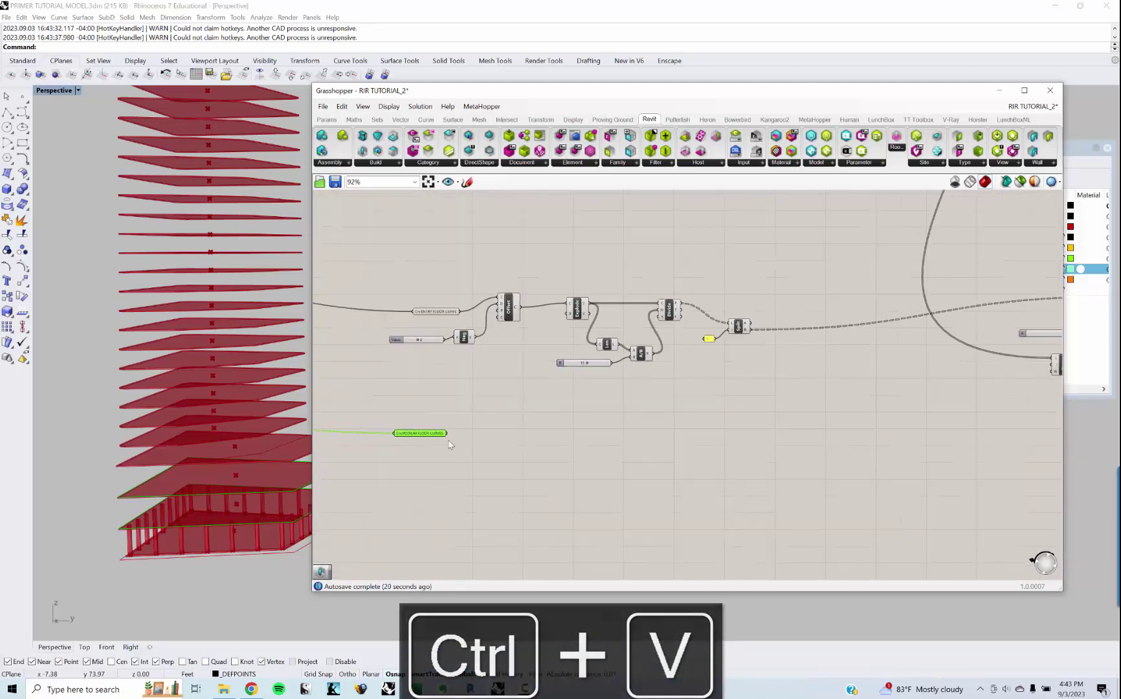
{"action": "scroll", "coordinate": [459, 416], "scroll_direction": "down", "scroll_amount": 2}
{"action": "left_click", "coordinate": [563, 405]}
{"action": "right_click_drag", "start_coordinate": [833, 396], "coordinate": [765, 390]}
{"action": "left_click_drag", "start_coordinate": [979, 409], "coordinate": [340, 285]}
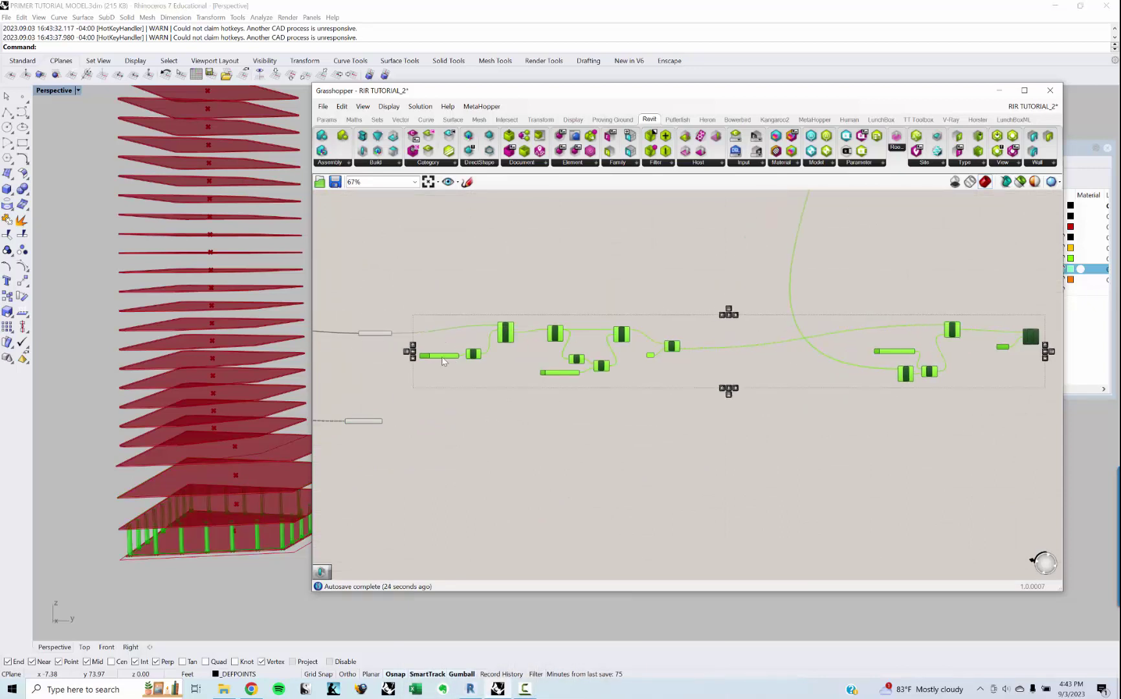
{"action": "left_click", "coordinate": [365, 360]}
{"action": "scroll", "coordinate": [440, 359], "scroll_direction": "up", "scroll_amount": 4}
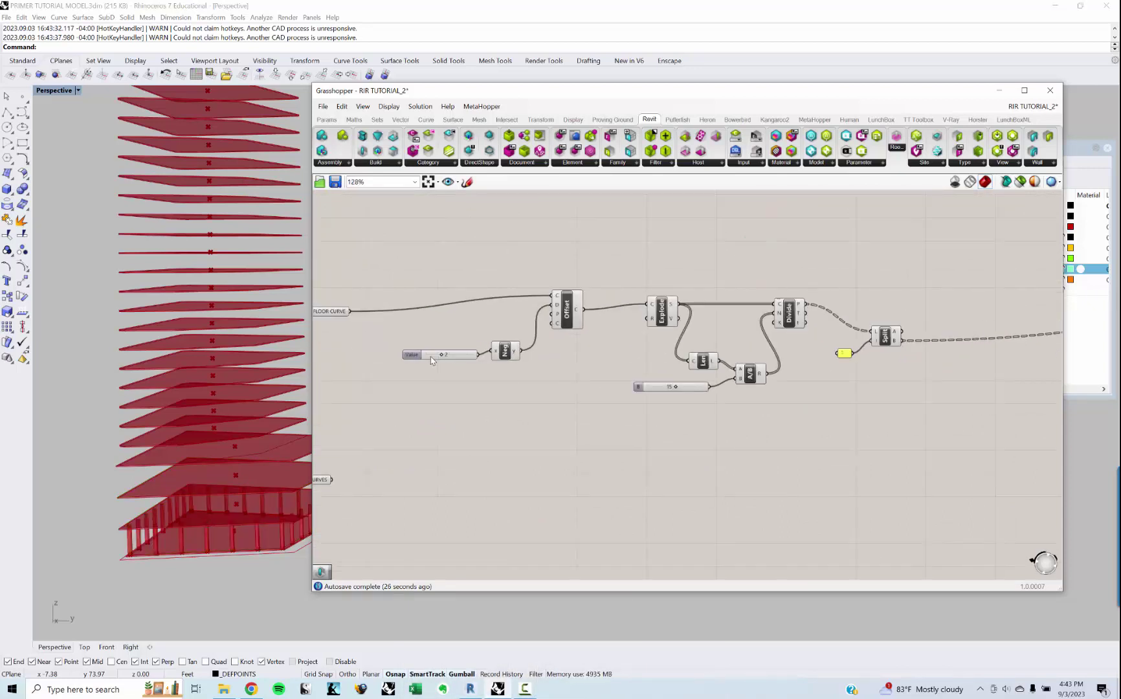
{"action": "scroll", "coordinate": [433, 361], "scroll_direction": "down", "scroll_amount": 4}
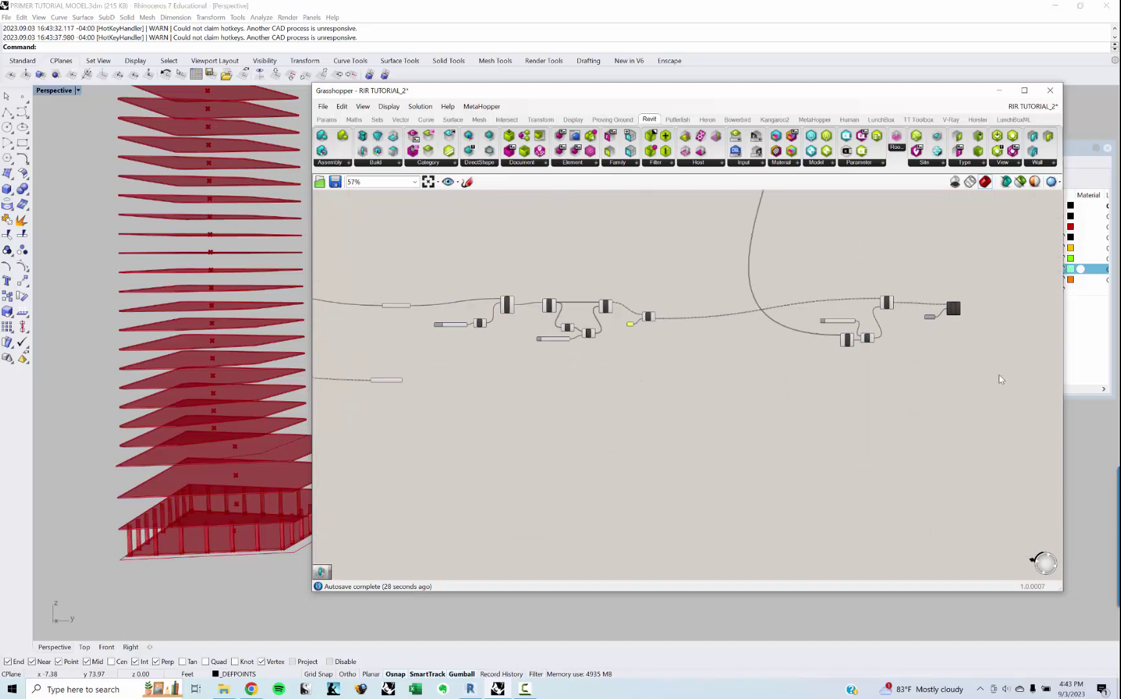
Step: Duplicate the entire entry floor column definition, from the offset slider through Add Column, and place the copy below the original
{"action": "left_click_drag", "start_coordinate": [999, 380], "coordinate": [443, 266]}
{"action": "right_click_drag", "start_coordinate": [483, 458], "coordinate": [481, 438]}
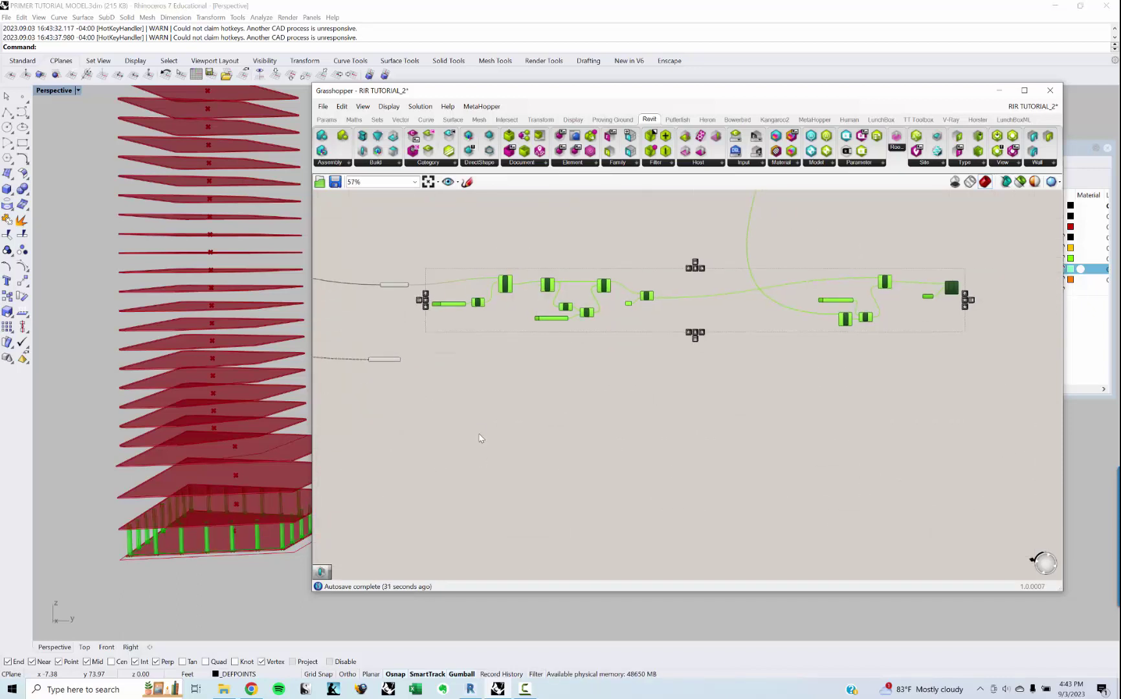
{"action": "key", "text": "ctrl+v"}
{"action": "left_click_drag", "start_coordinate": [506, 288], "coordinate": [507, 418]}
Step: Connect the copied PODIUM FLOOR CURVES parameter to the duplicated Offset's Curve input and inspect the podium columns in the model
{"action": "scroll", "coordinate": [439, 382], "scroll_direction": "up", "scroll_amount": 3}
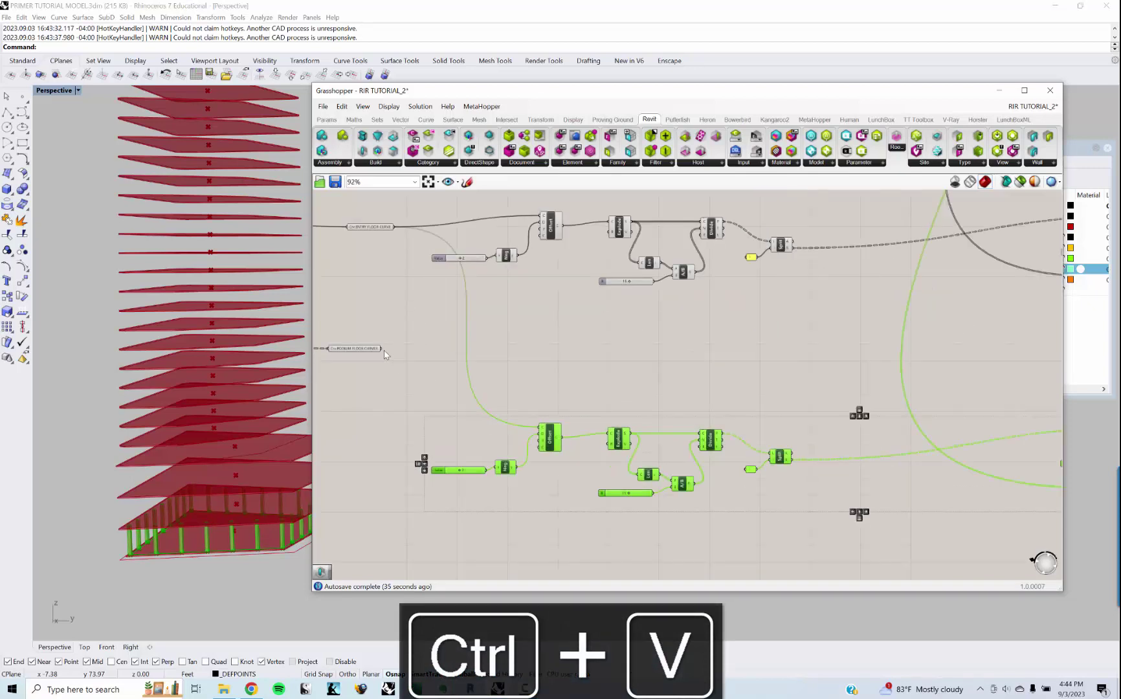
{"action": "left_click_drag", "start_coordinate": [383, 349], "coordinate": [543, 431]}
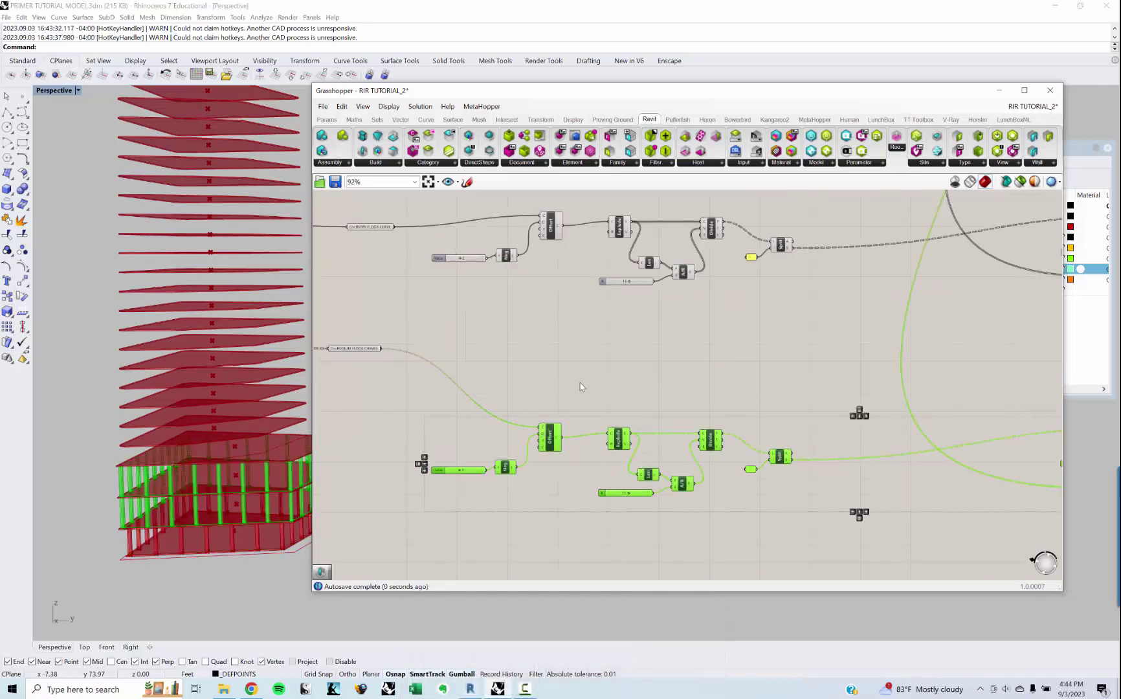
{"action": "left_click", "coordinate": [208, 480]}
{"action": "right_click_drag", "start_coordinate": [208, 480], "coordinate": [231, 472]}
{"action": "scroll", "coordinate": [229, 472], "scroll_direction": "up", "scroll_amount": 6}
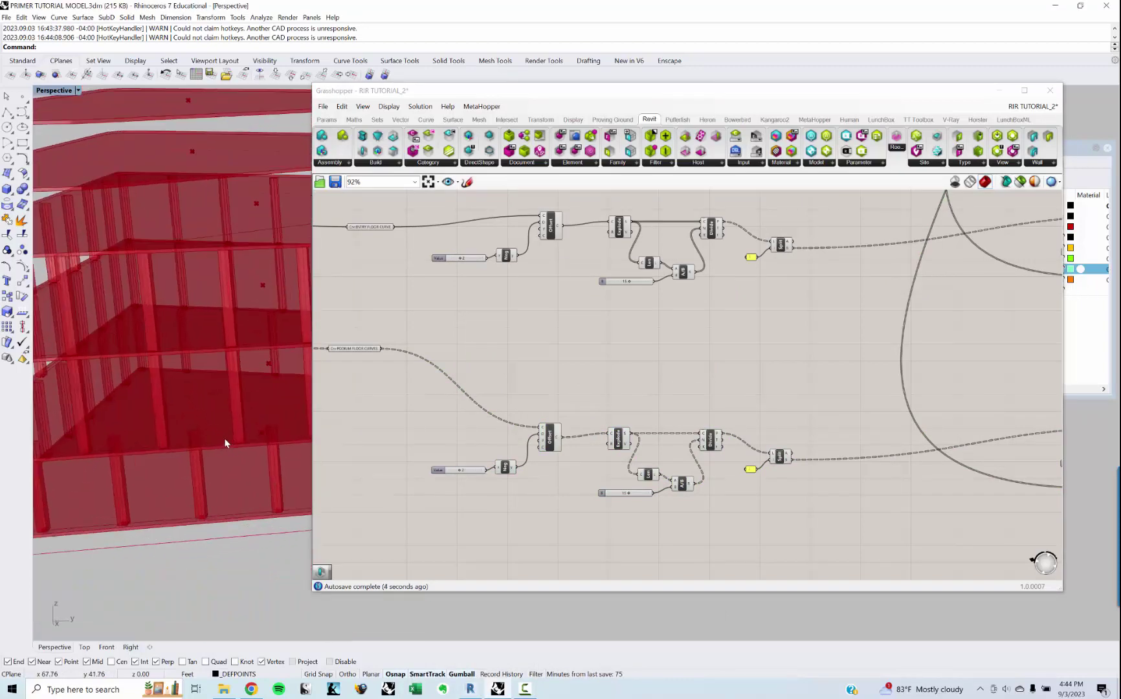
Step: Set the offset distance slider of the podium column definition to 4
{"action": "scroll", "coordinate": [480, 461], "scroll_direction": "up", "scroll_amount": 5}
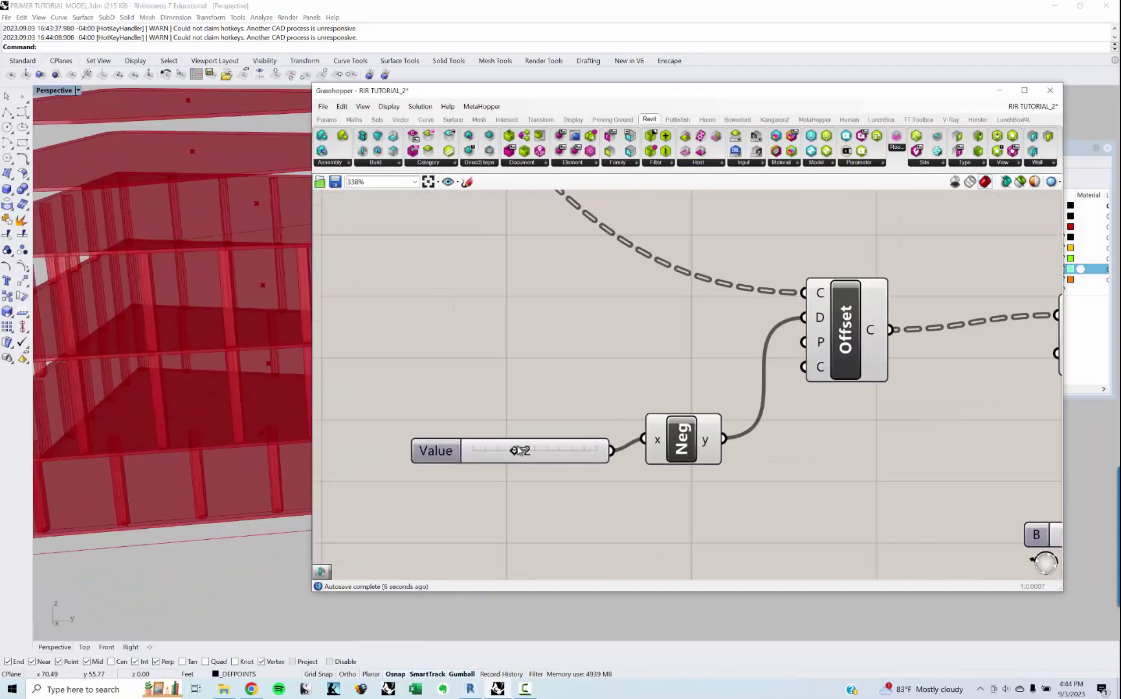
{"action": "left_click_drag", "start_coordinate": [508, 453], "coordinate": [555, 452]}
{"action": "scroll", "coordinate": [502, 374], "scroll_direction": "down", "scroll_amount": 4}
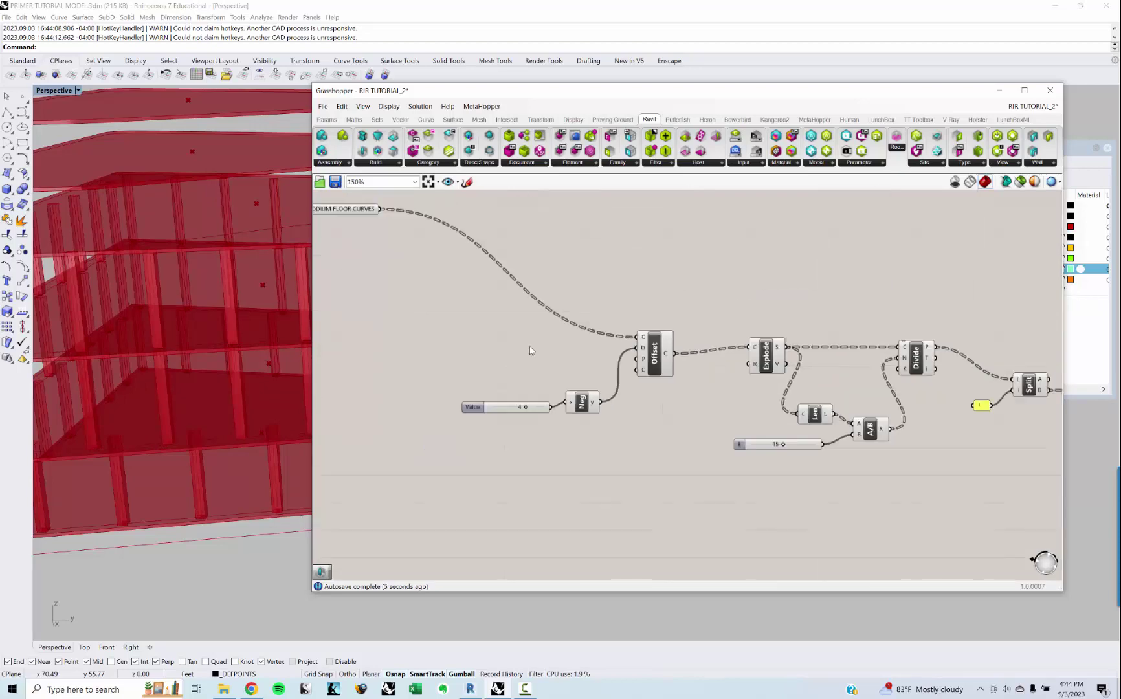
Step: Connect the podium offset slider to the entry floor's Negative component as well, and delete that floor's own offset slider
{"action": "right_click_drag", "start_coordinate": [569, 352], "coordinate": [619, 486]}
{"action": "scroll", "coordinate": [555, 463], "scroll_direction": "down", "scroll_amount": 3}
{"action": "right_click_drag", "start_coordinate": [555, 462], "coordinate": [582, 484]}
{"action": "scroll", "coordinate": [574, 521], "scroll_direction": "up", "scroll_amount": 3}
{"action": "left_click_drag", "start_coordinate": [573, 523], "coordinate": [455, 478]}
{"action": "right_click_drag", "start_coordinate": [532, 376], "coordinate": [520, 432]}
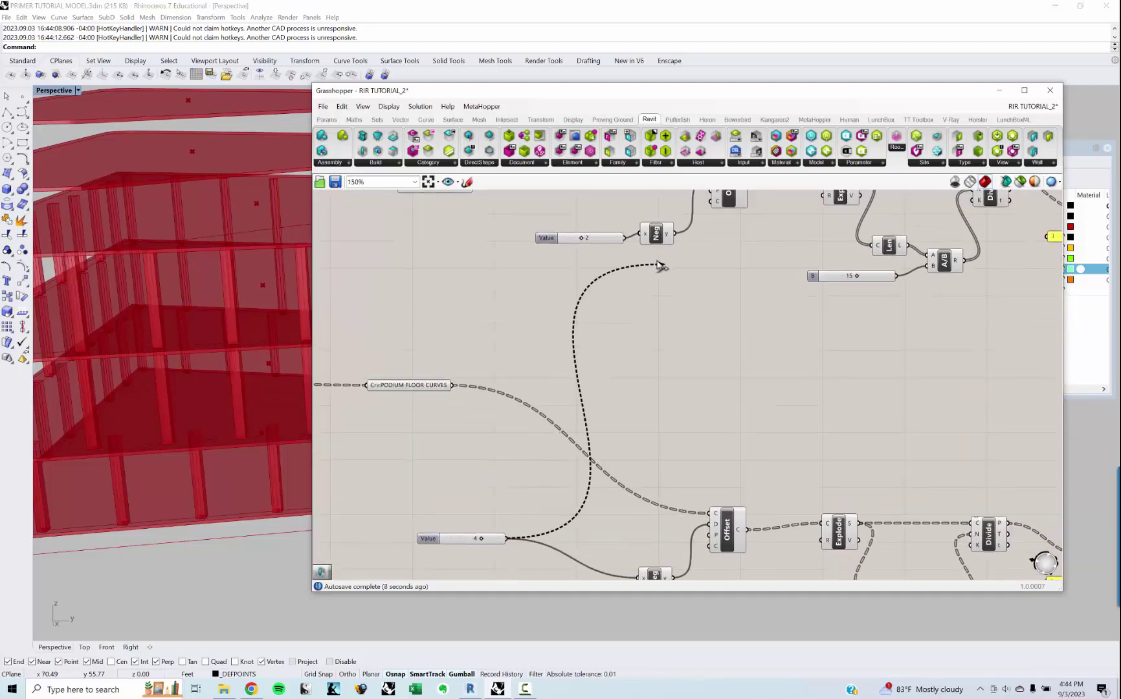
{"action": "left_click_drag", "start_coordinate": [659, 265], "coordinate": [642, 234]}
{"action": "left_click", "coordinate": [550, 240]}
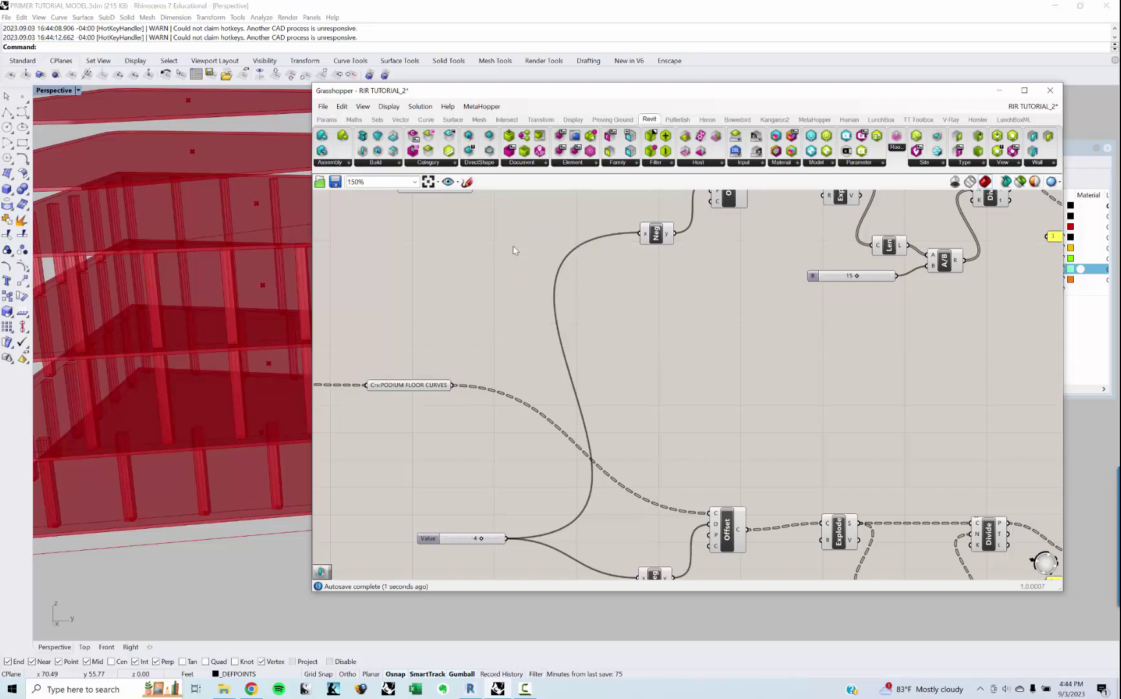
Step: Set the offset distance slider shared by the entry and podium column definitions to 3
{"action": "scroll", "coordinate": [587, 445], "scroll_direction": "up", "scroll_amount": 4}
{"action": "right_click_drag", "start_coordinate": [149, 388], "coordinate": [169, 391], "text": "shift"}
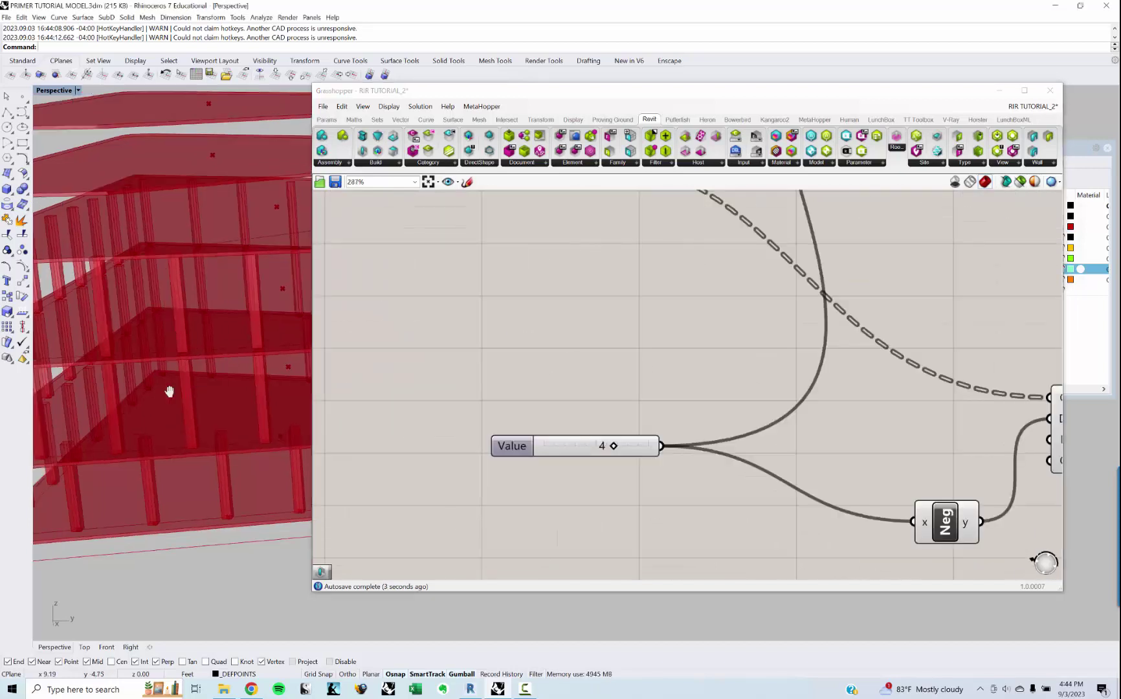
{"action": "mouse_move", "coordinate": [612, 447]}
{"action": "left_mouse_down"}
{"action": "mouse_move", "coordinate": [568, 452]}
{"action": "mouse_move", "coordinate": [591, 447]}
{"action": "left_mouse_up"}
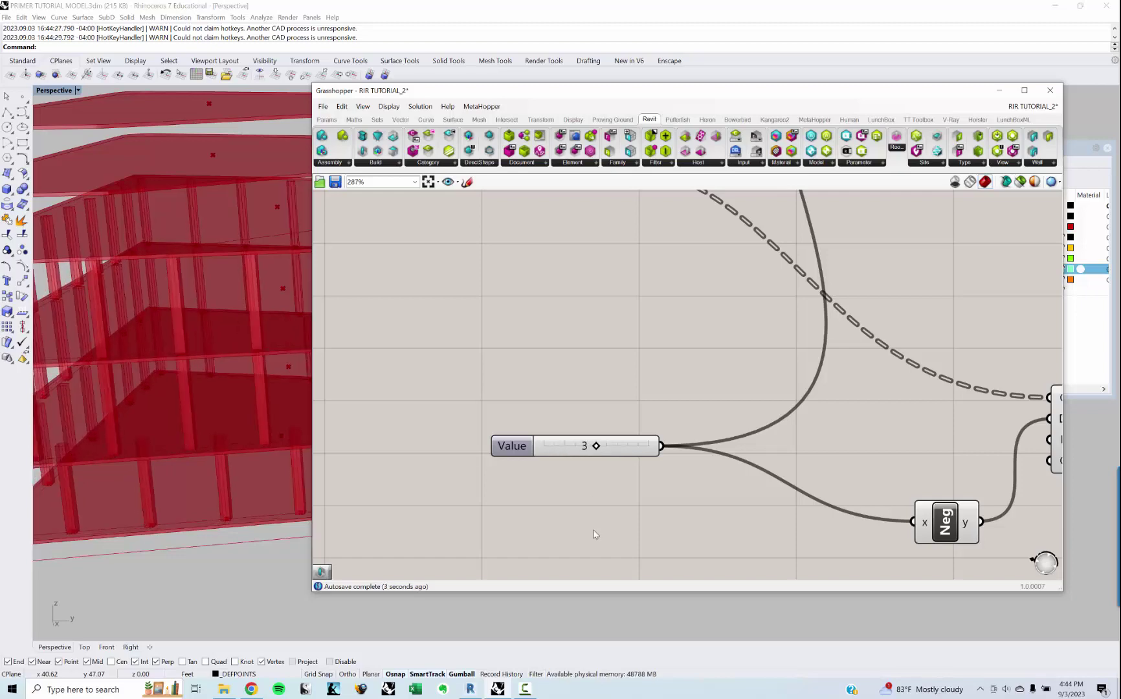
Step: Switch to Revit and inspect the generated entry and podium columns in the 3D view, including one upper podium column's properties
{"action": "left_click", "coordinate": [999, 91]}
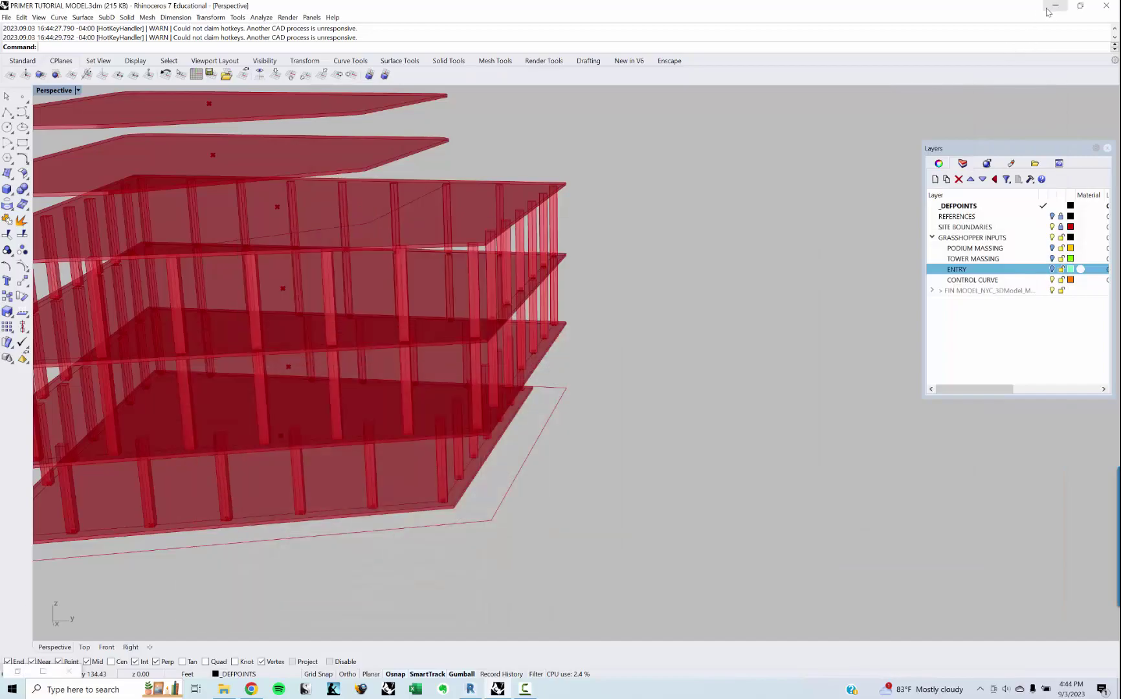
{"action": "left_click", "coordinate": [1055, 6]}
{"action": "middle_click_drag", "start_coordinate": [573, 399], "coordinate": [569, 322], "text": "shift"}
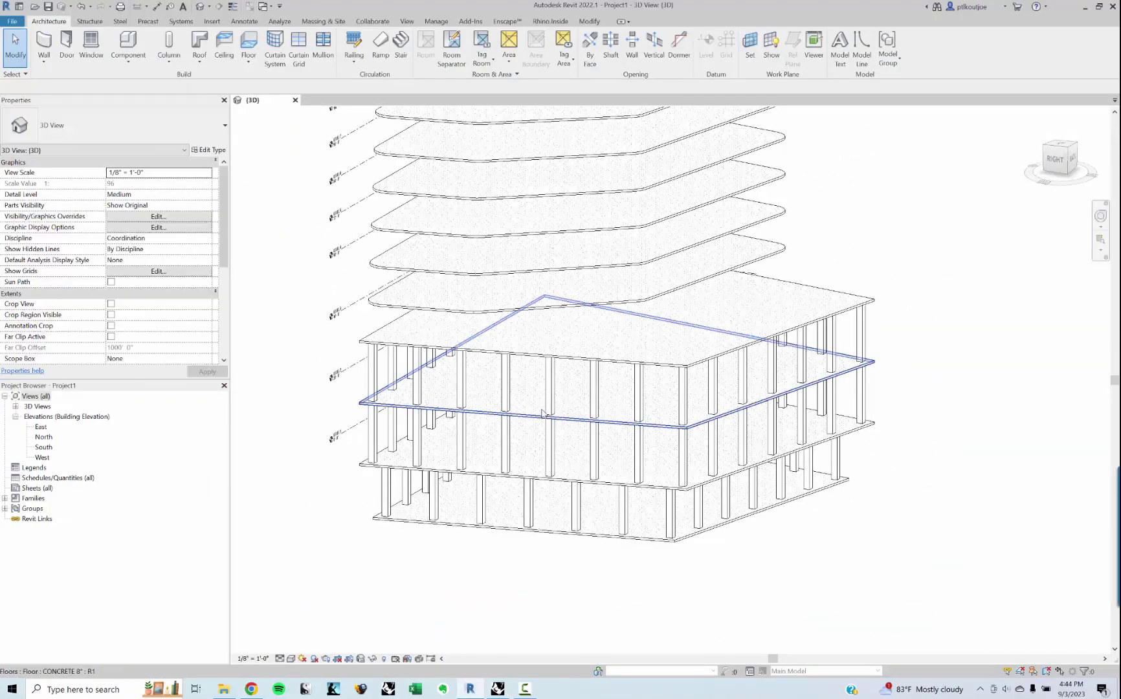
{"action": "left_click", "coordinate": [551, 387]}
{"action": "middle_click_drag", "start_coordinate": [708, 368], "coordinate": [686, 384], "text": "shift"}
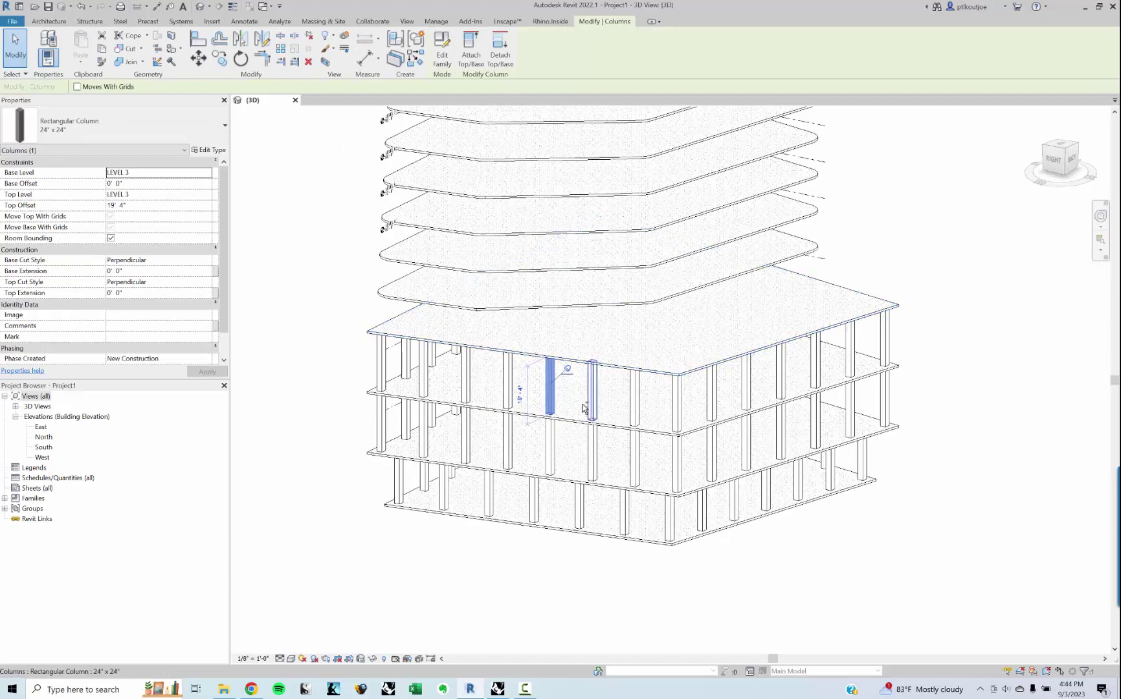
{"action": "middle_click_drag", "start_coordinate": [589, 409], "coordinate": [623, 409], "text": "shift"}
{"action": "key", "text": "alt+Tab"}
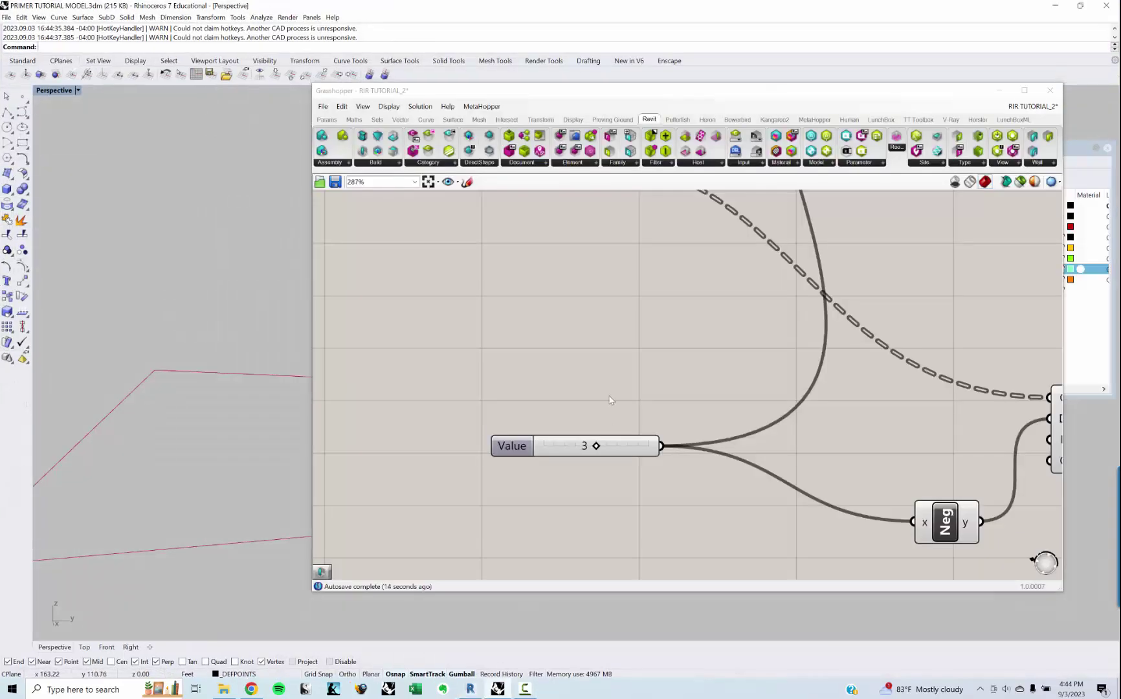
Step: Return to Grasshopper and review the entry and podium column definitions together with the tower preview in the Rhino model
{"action": "right_click_drag", "start_coordinate": [610, 362], "coordinate": [519, 343]}
{"action": "scroll", "coordinate": [519, 342], "scroll_direction": "down", "scroll_amount": 9}
{"action": "right_click_drag", "start_coordinate": [716, 330], "coordinate": [622, 408]}
{"action": "scroll", "coordinate": [629, 375], "scroll_direction": "down", "scroll_amount": 3}
{"action": "scroll", "coordinate": [625, 244], "scroll_direction": "up", "scroll_amount": 4}
{"action": "right_click_drag", "start_coordinate": [629, 275], "coordinate": [663, 260]}
{"action": "scroll", "coordinate": [655, 323], "scroll_direction": "down", "scroll_amount": 4}
{"action": "right_click_drag", "start_coordinate": [653, 343], "coordinate": [615, 260]}
{"action": "scroll", "coordinate": [636, 270], "scroll_direction": "up", "scroll_amount": 4}
{"action": "mouse_move", "coordinate": [584, 299]}
{"action": "right_mouse_down"}
{"action": "mouse_move", "coordinate": [590, 273]}
{"action": "mouse_move", "coordinate": [584, 308]}
{"action": "right_mouse_up"}
{"action": "scroll", "coordinate": [585, 276], "scroll_direction": "down", "scroll_amount": 3}
{"action": "right_click_drag", "start_coordinate": [110, 381], "coordinate": [201, 414]}
{"action": "right_click_drag", "start_coordinate": [649, 306], "coordinate": [624, 316]}
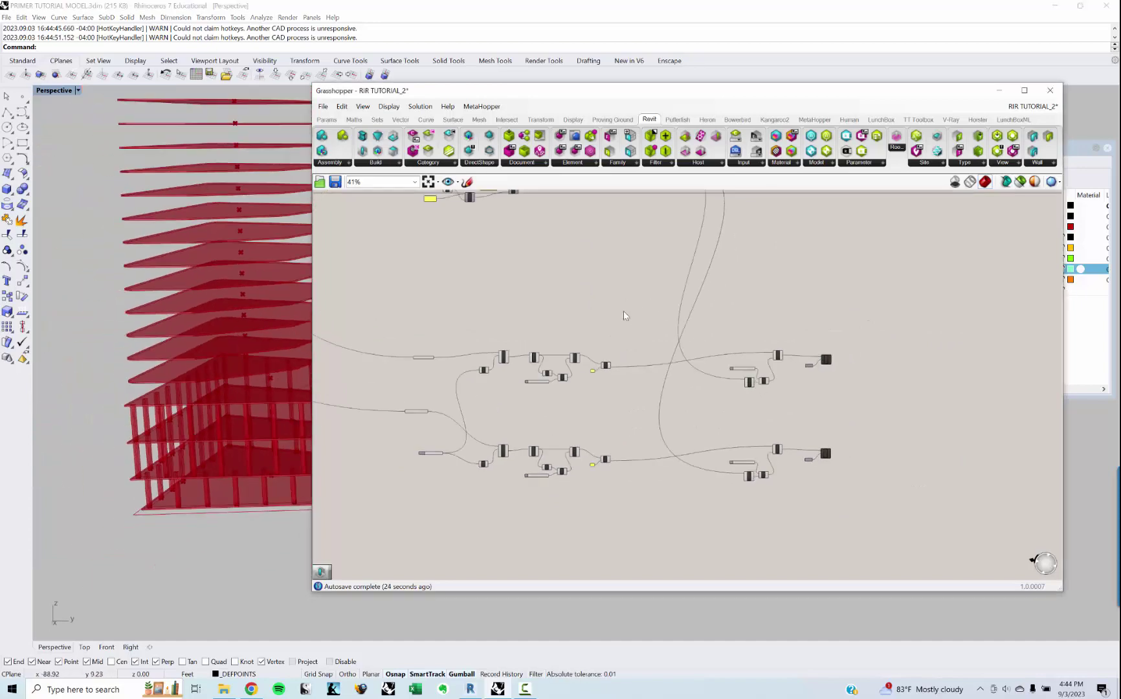